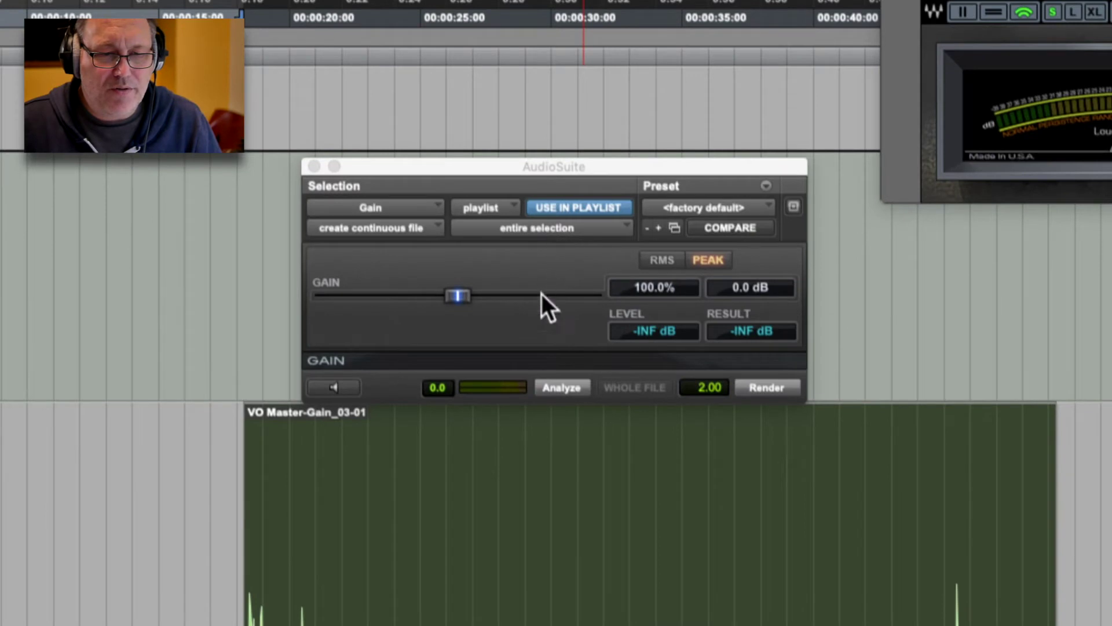
# Step: Analyze the selected voice-over clip in the AudioSuite Gain plug-in, checking both its peak and RMS levels
pyautogui.click(559, 386)
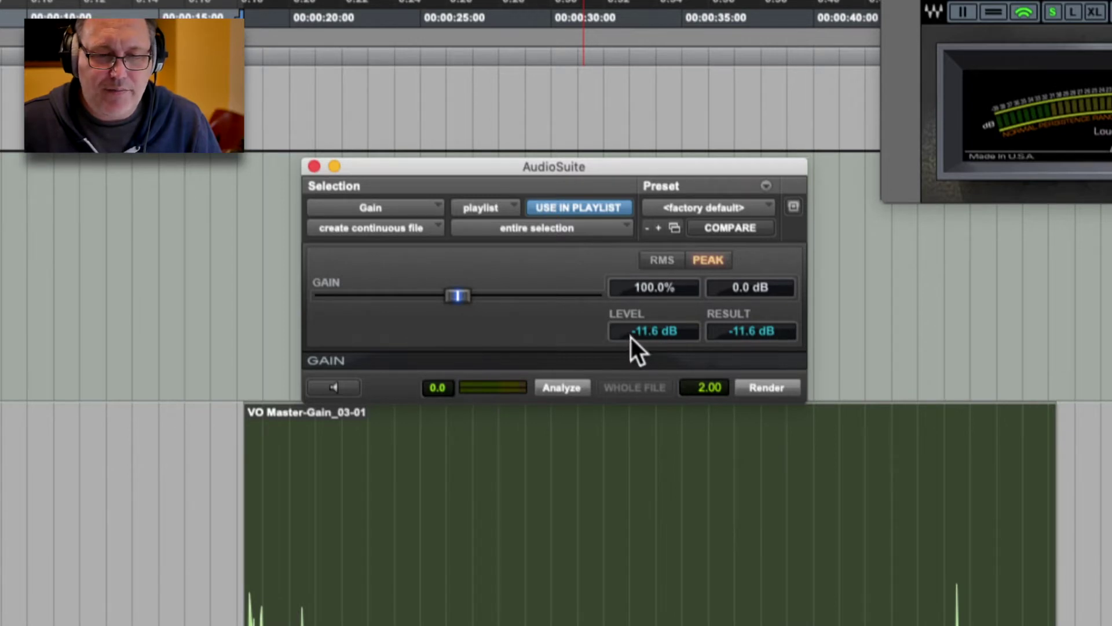
pyautogui.click(651, 260)
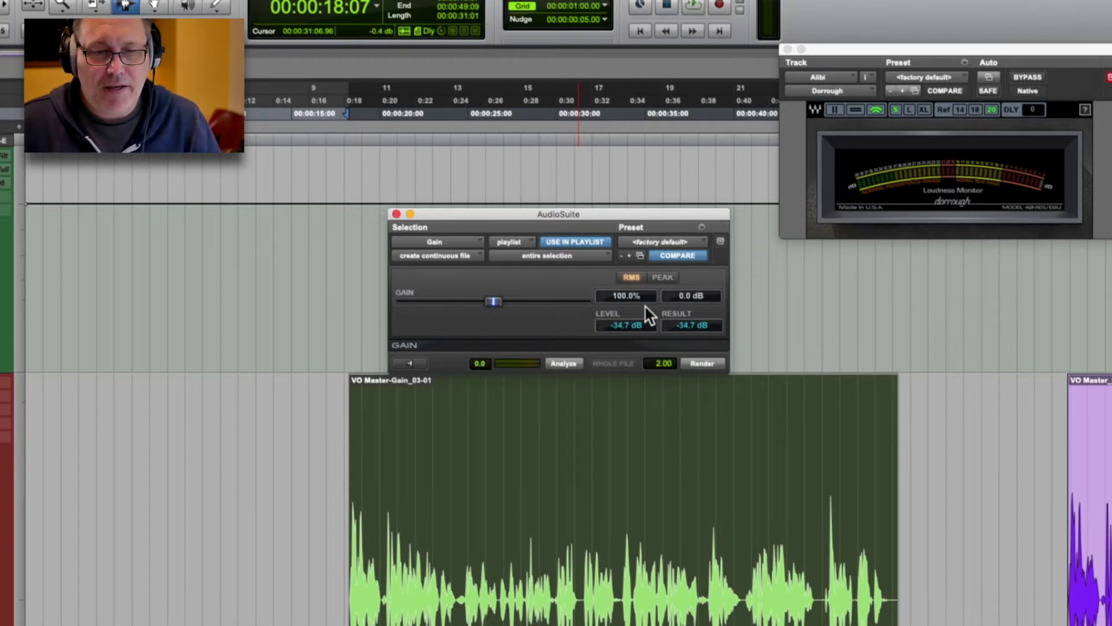
pyautogui.click(663, 277)
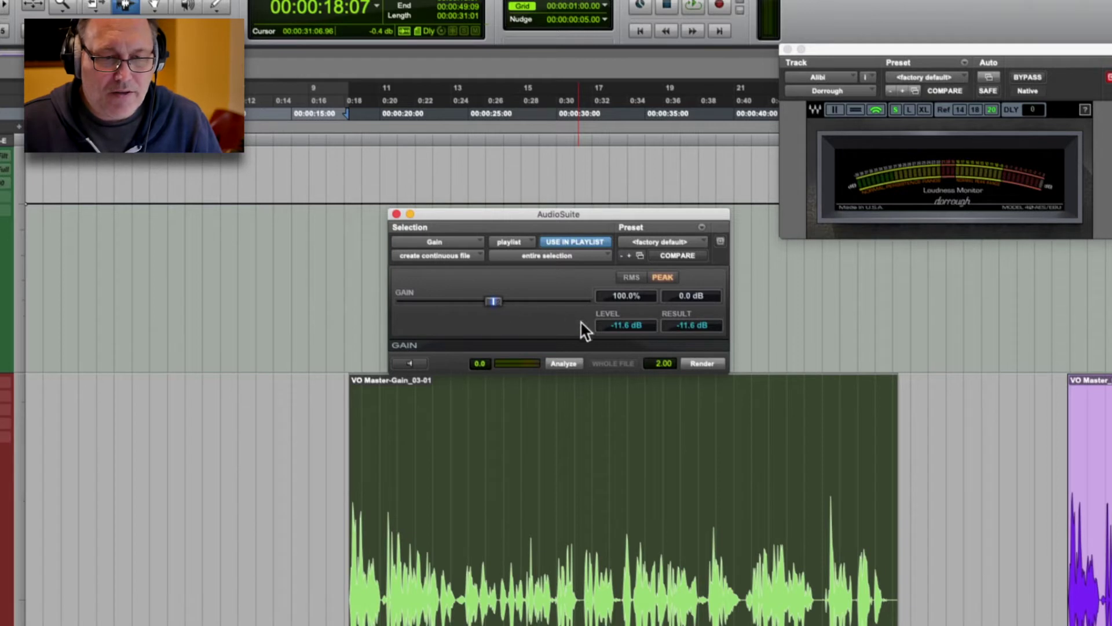
# Step: Raise the gain to 10.6 dB for a resulting peak of -1.0 dB and render it to the clip
pyautogui.moveTo(491, 299); pyautogui.dragTo(514, 300)
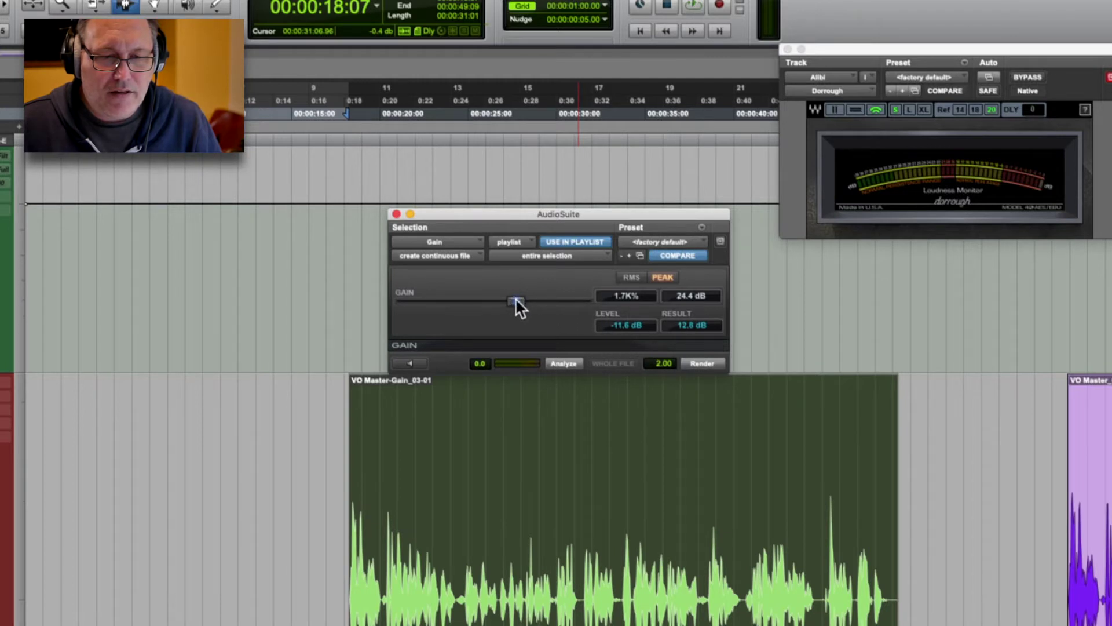
pyautogui.moveTo(515, 298); pyautogui.dragTo(514, 300)
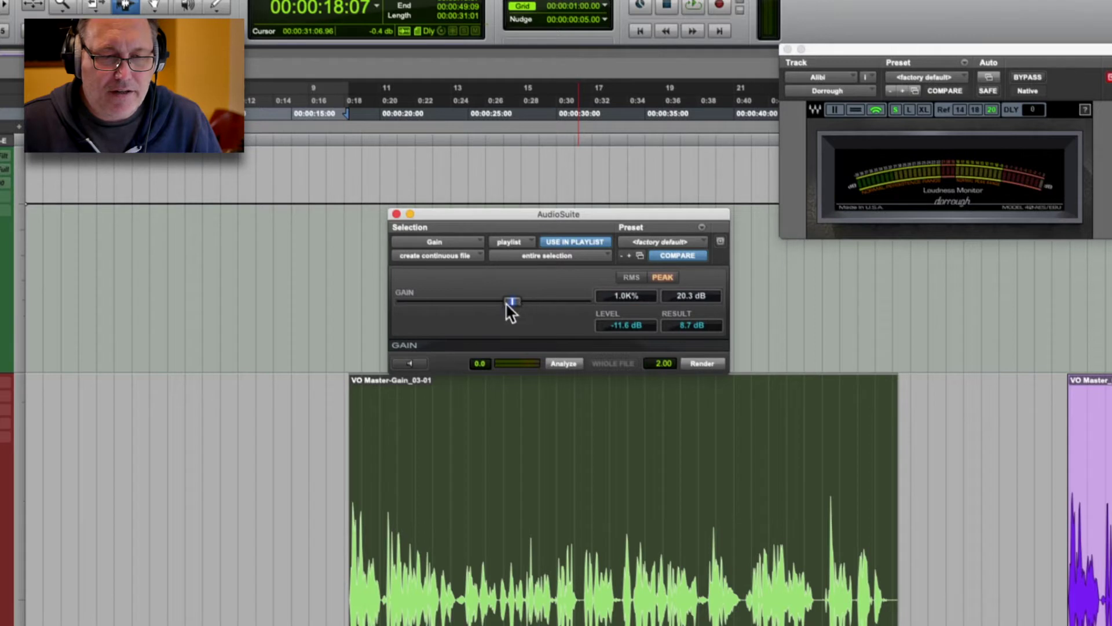
pyautogui.moveTo(507, 300); pyautogui.dragTo(500, 298)
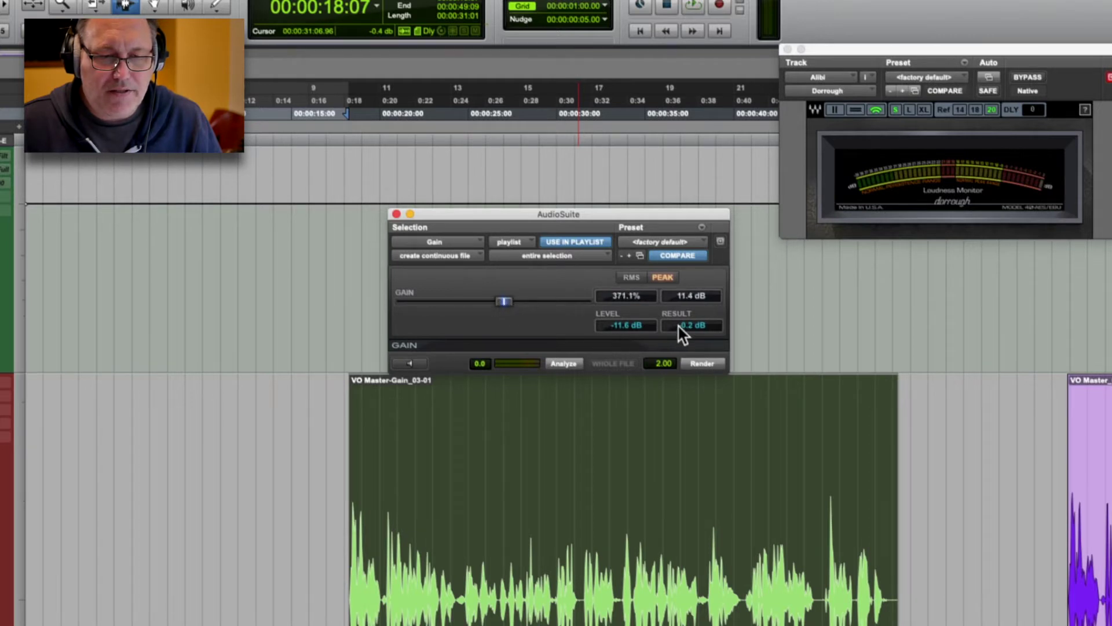
pyautogui.moveTo(504, 298); pyautogui.dragTo(502, 294)
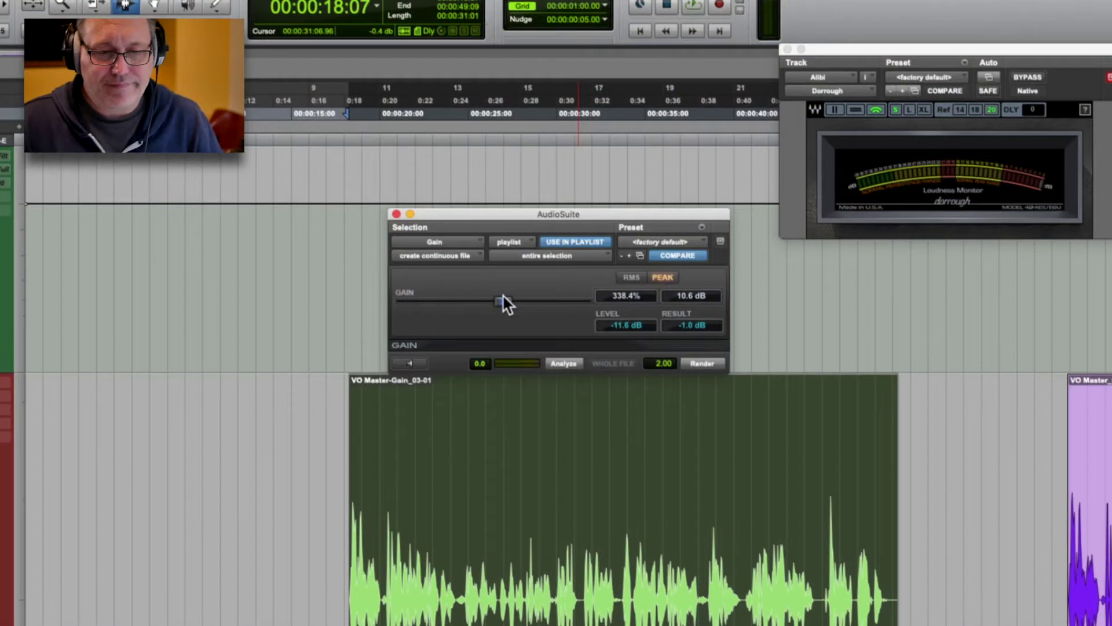
pyautogui.click(703, 361)
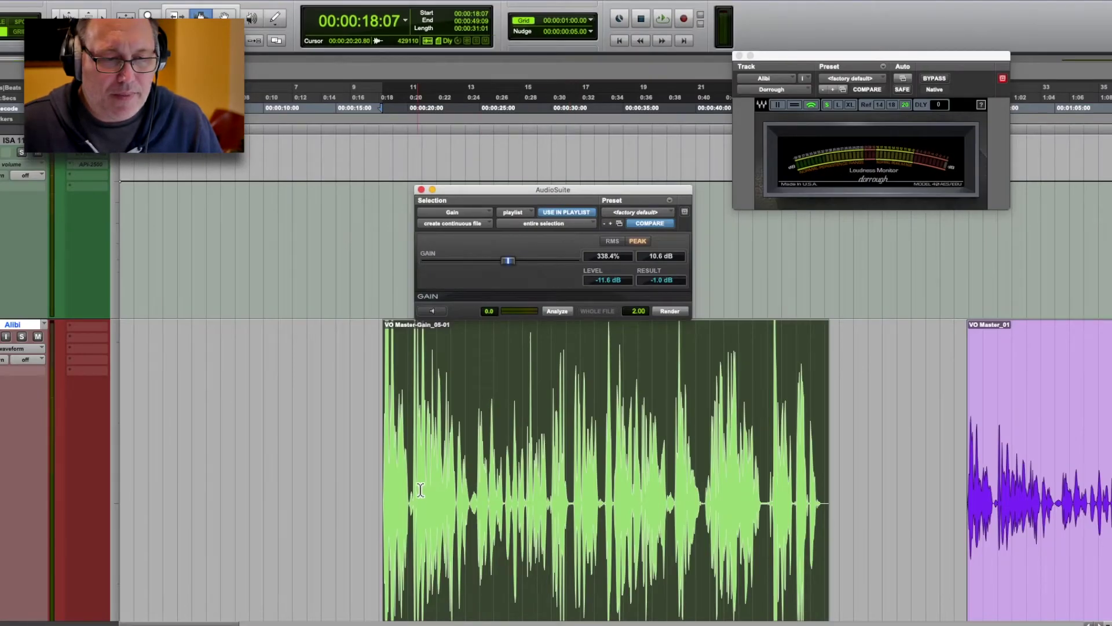
# Step: Undo and redo the gain render to compare the waveforms, and reselect the whole clip
pyautogui.click(435, 464)
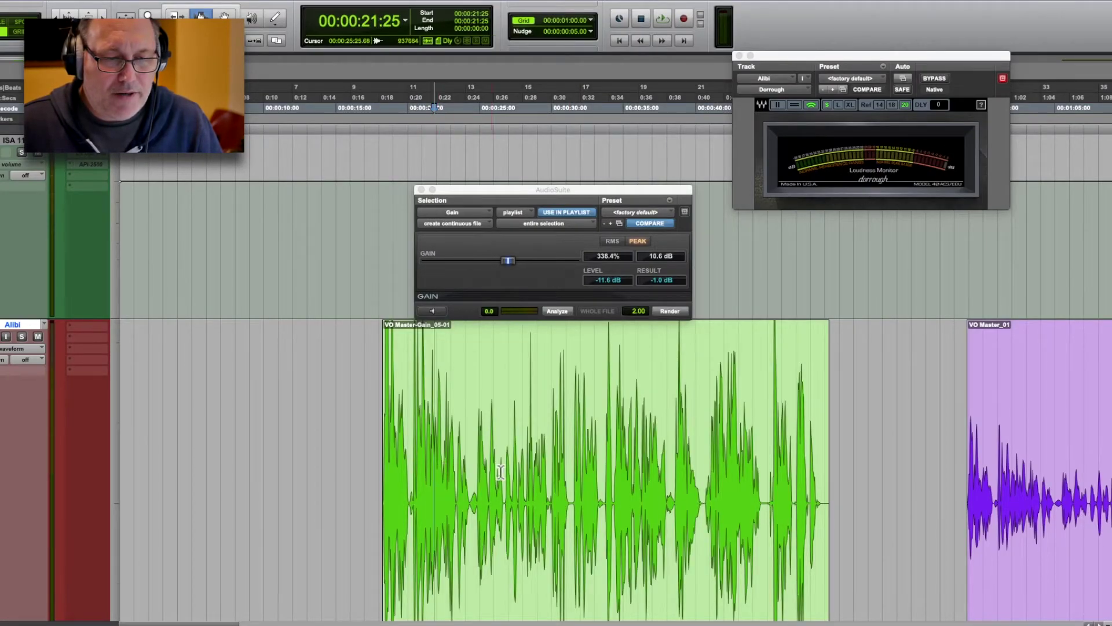
pyautogui.press('super+z')
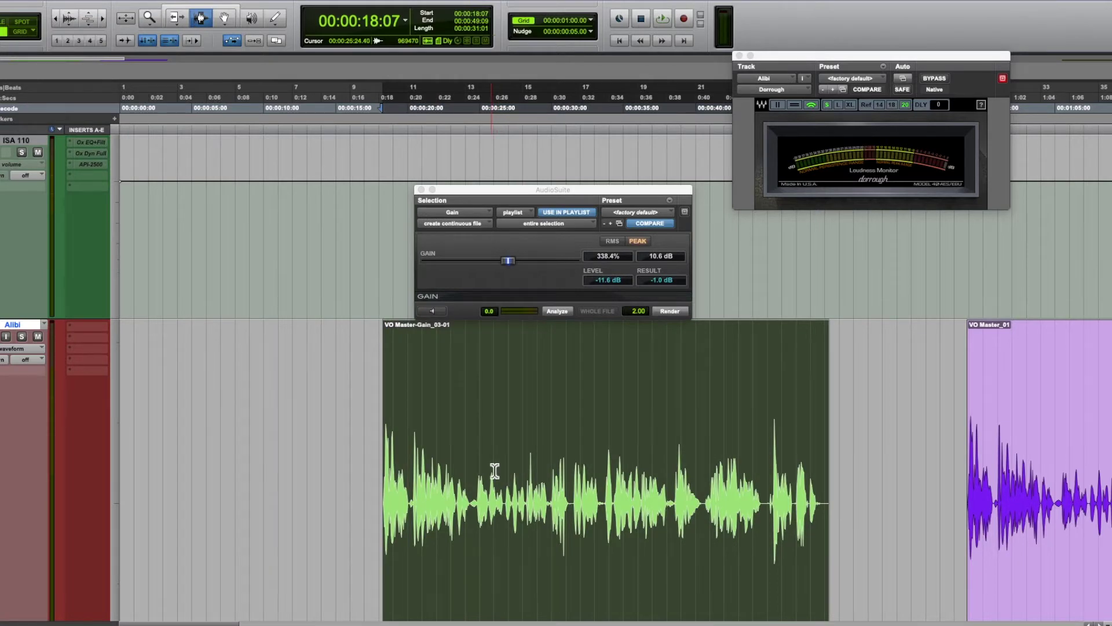
pyautogui.press('super+shift+z')
pyautogui.click(457, 446)
pyautogui.click(482, 436)
pyautogui.doubleClick(482, 436)
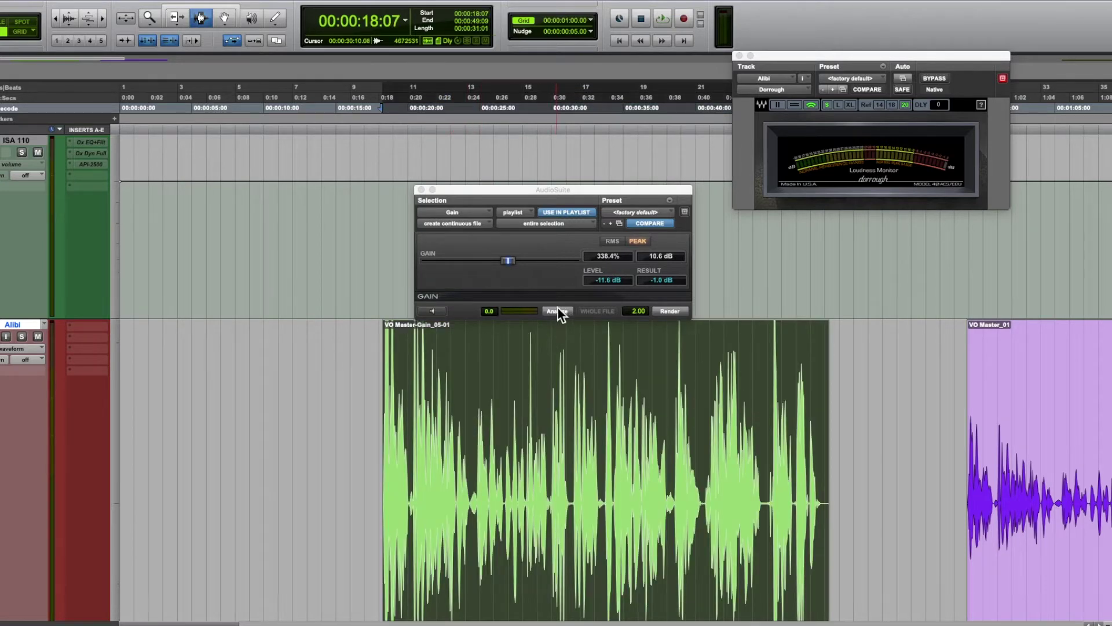
# Step: Reset the gain to 0.0 dB and analyze the rendered clip's peak and RMS levels
pyautogui.keyDown('alt'); pyautogui.click(516, 268); pyautogui.keyUp('alt')
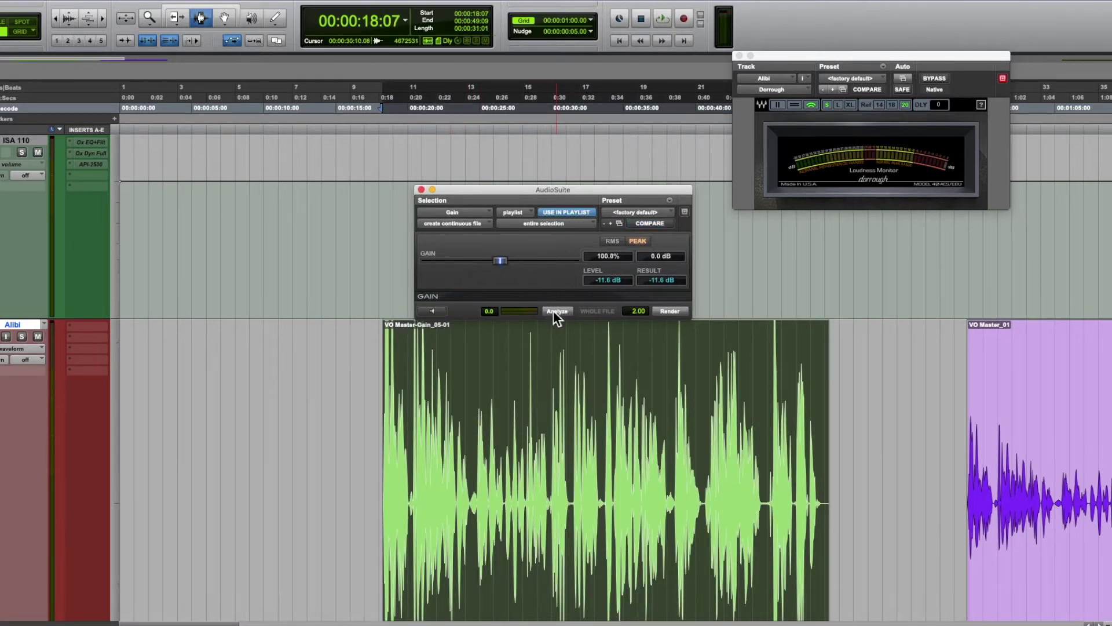
pyautogui.click(556, 311)
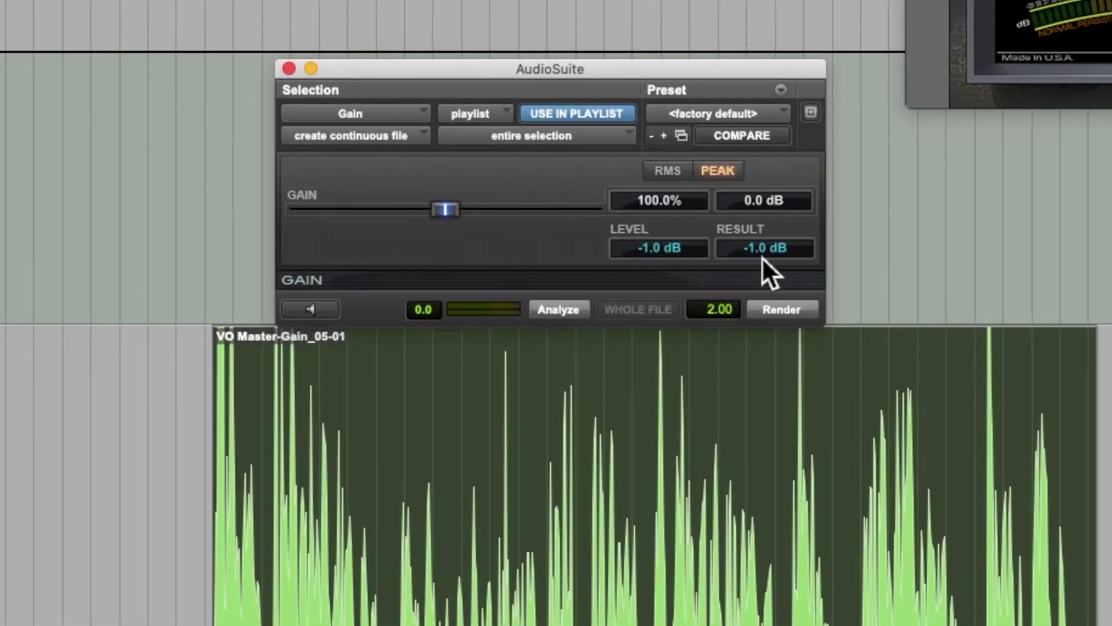
pyautogui.click(682, 173)
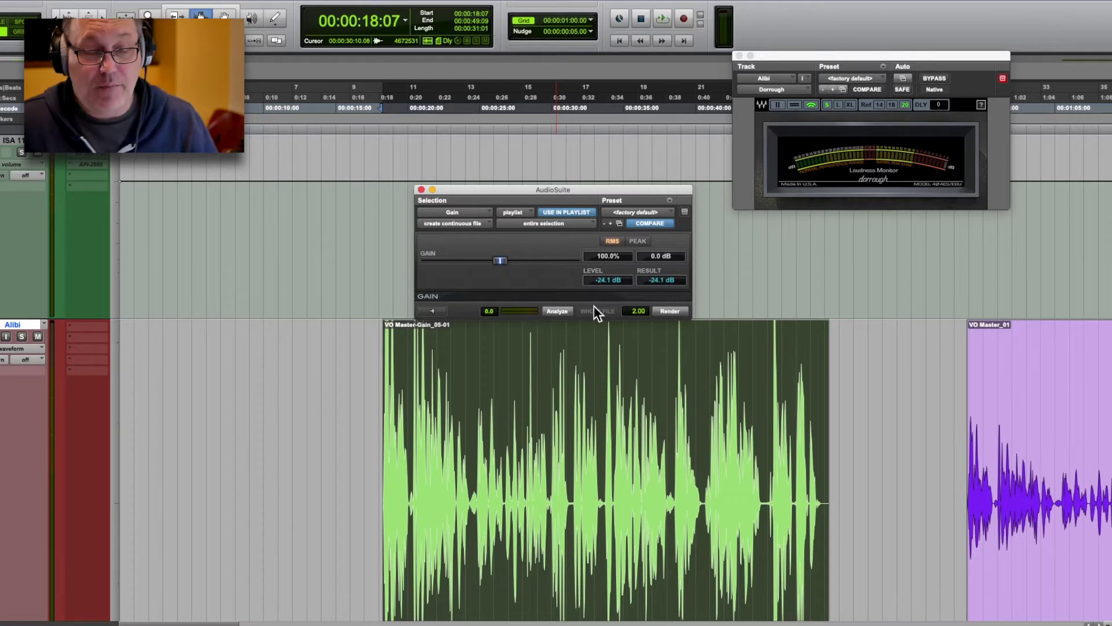
# Step: Play the clip while watching the Dorrough loudness meter at XL size, and position the meter beside the Gain window
pyautogui.press('space')
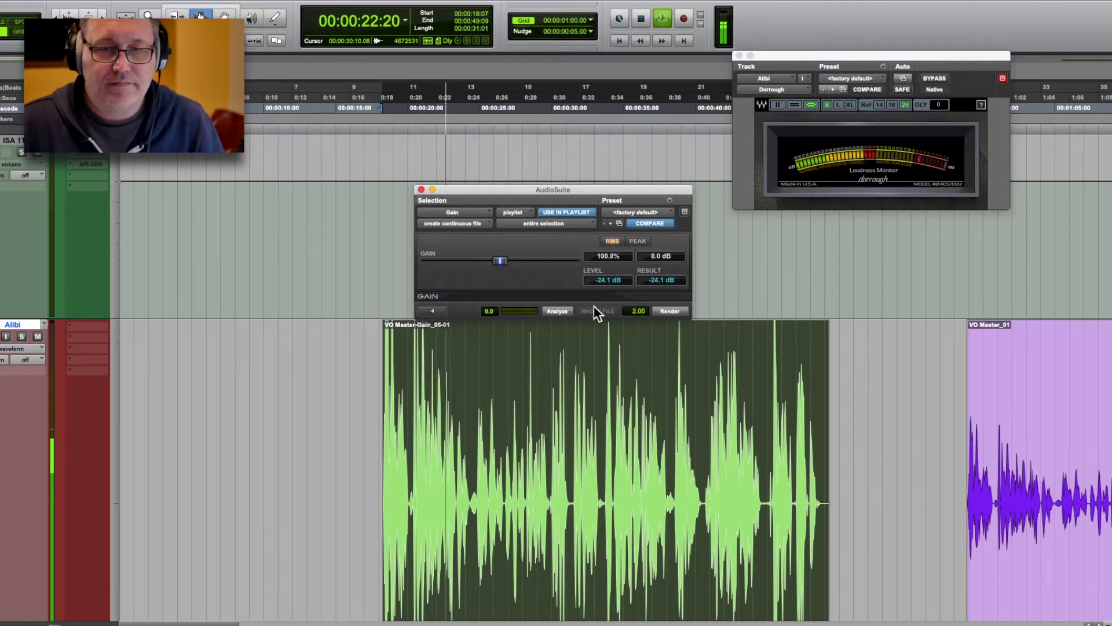
pyautogui.moveTo(867, 54); pyautogui.dragTo(555, 276)
pyautogui.click(519, 384)
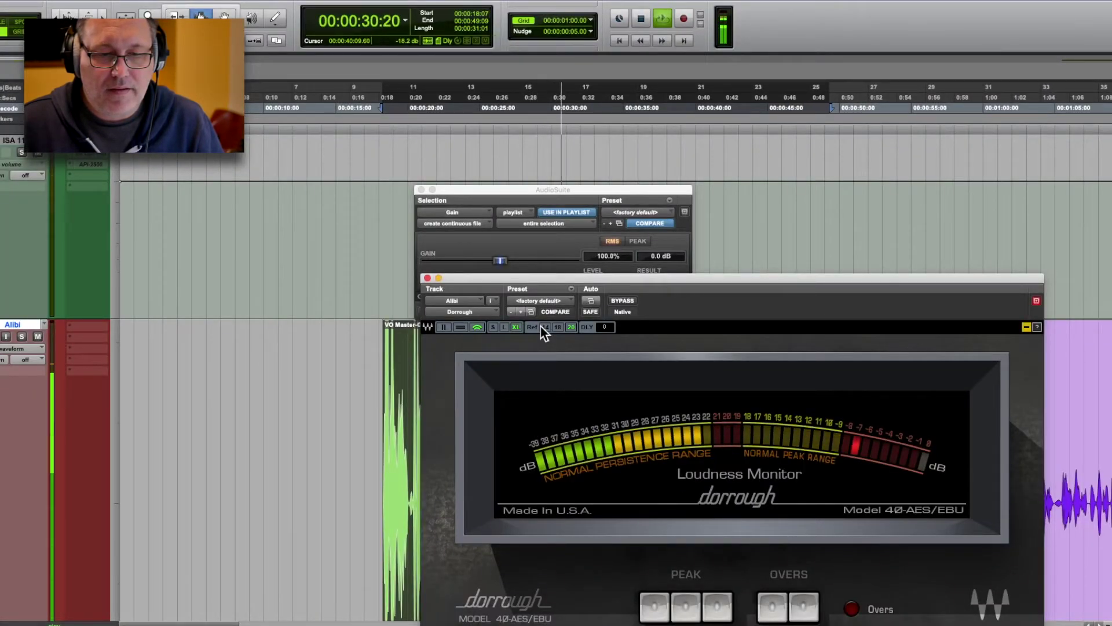
pyautogui.press('space')
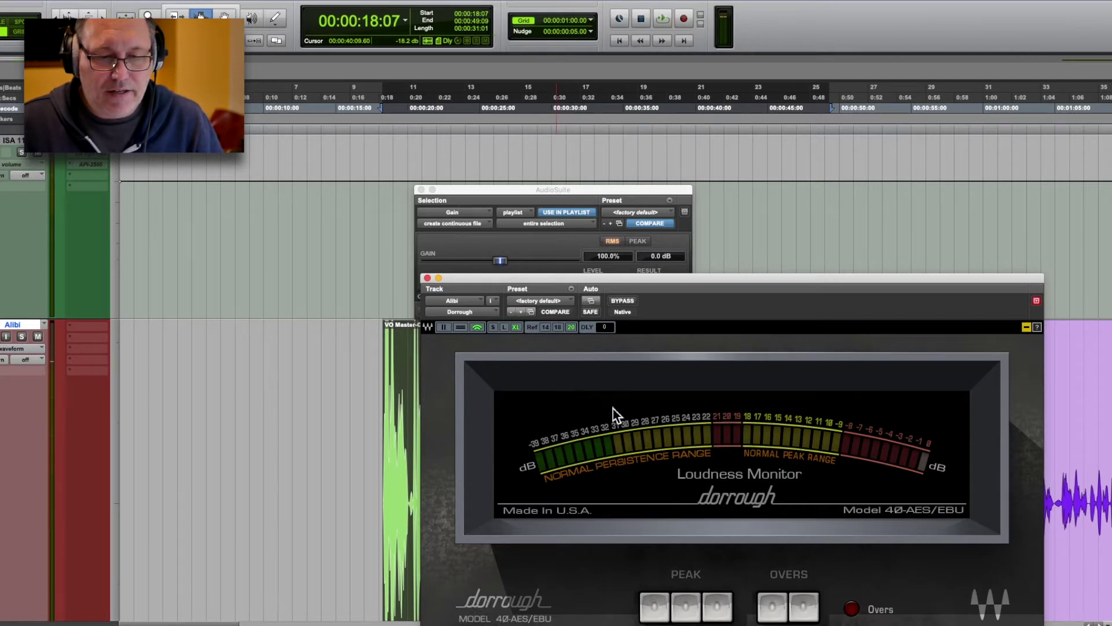
pyautogui.press('space')
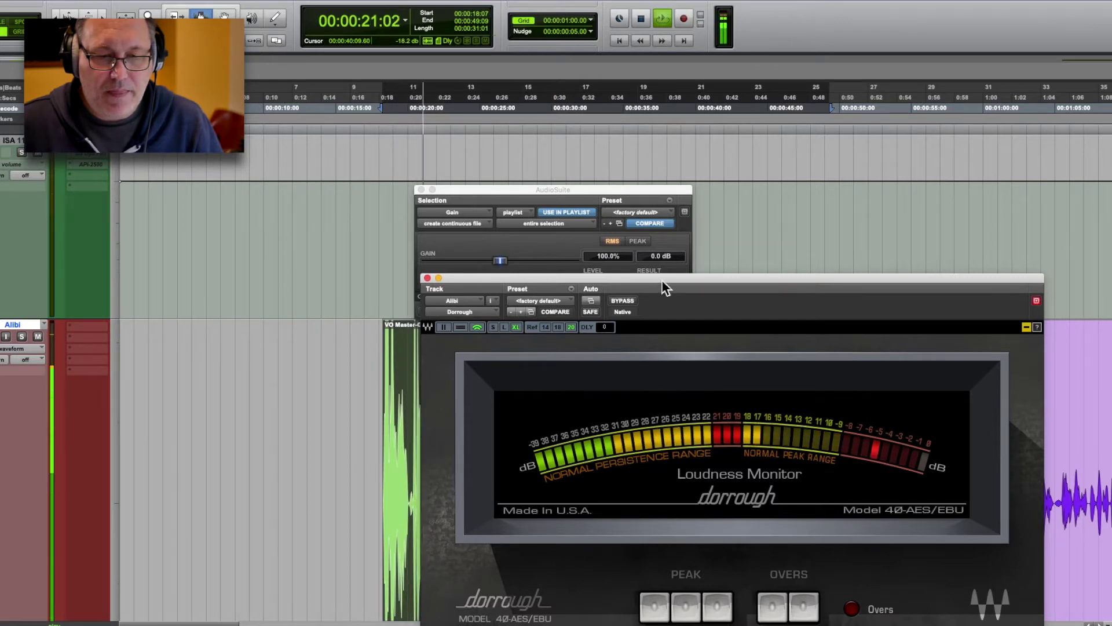
pyautogui.moveTo(661, 280); pyautogui.dragTo(914, 91)
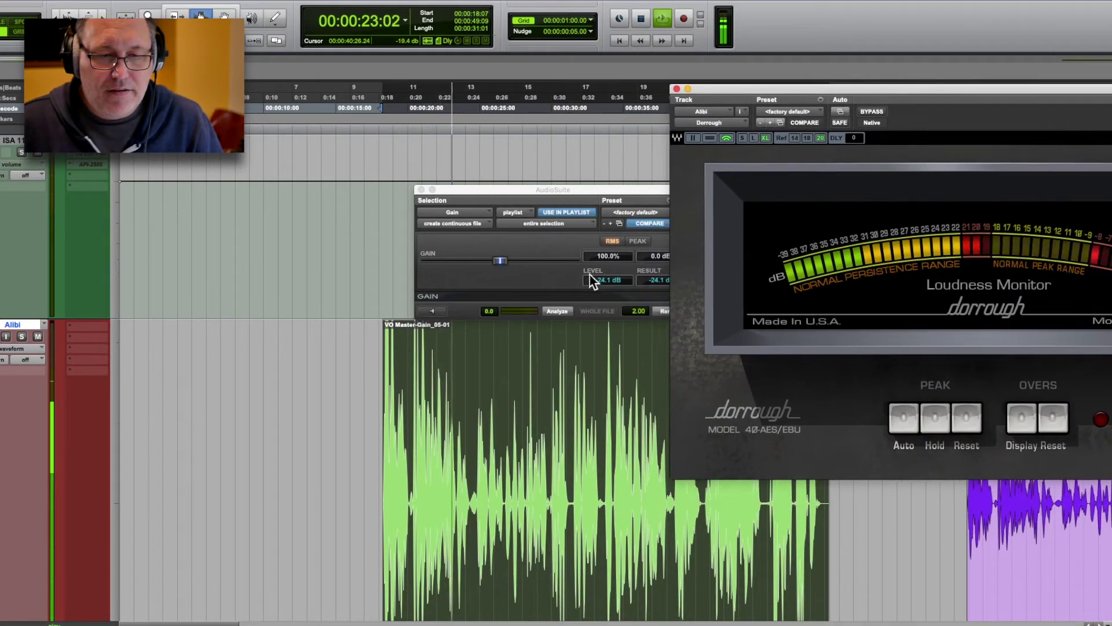
pyautogui.press('space')
pyautogui.click(528, 273)
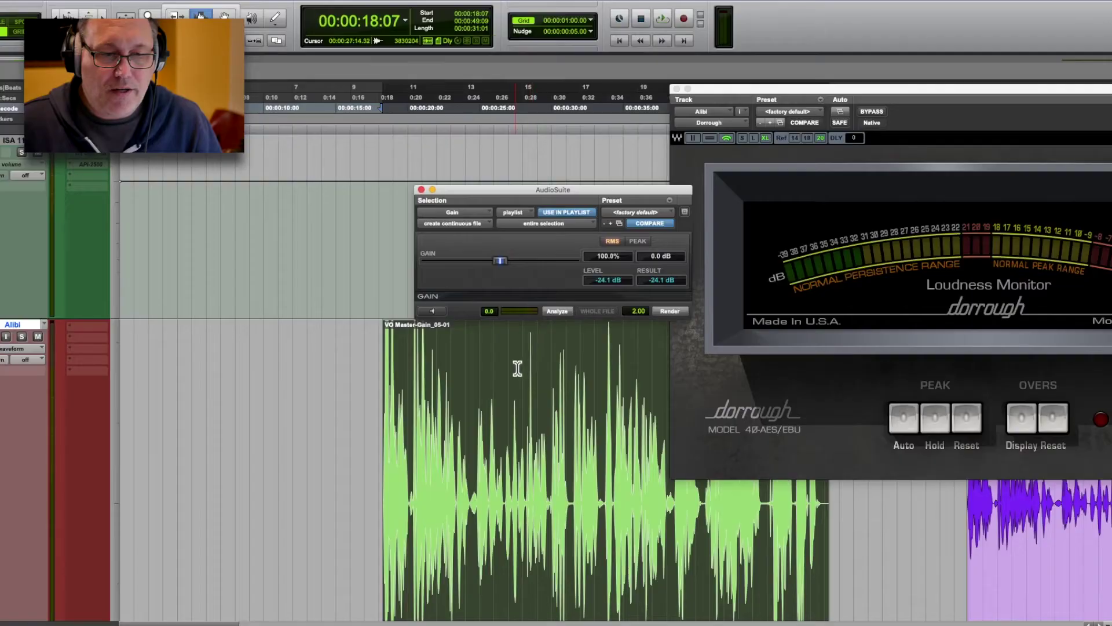
# Step: Select roughly the first three seconds of the clip to point out its opening peaks, and reselect the whole clip
pyautogui.click(518, 368)
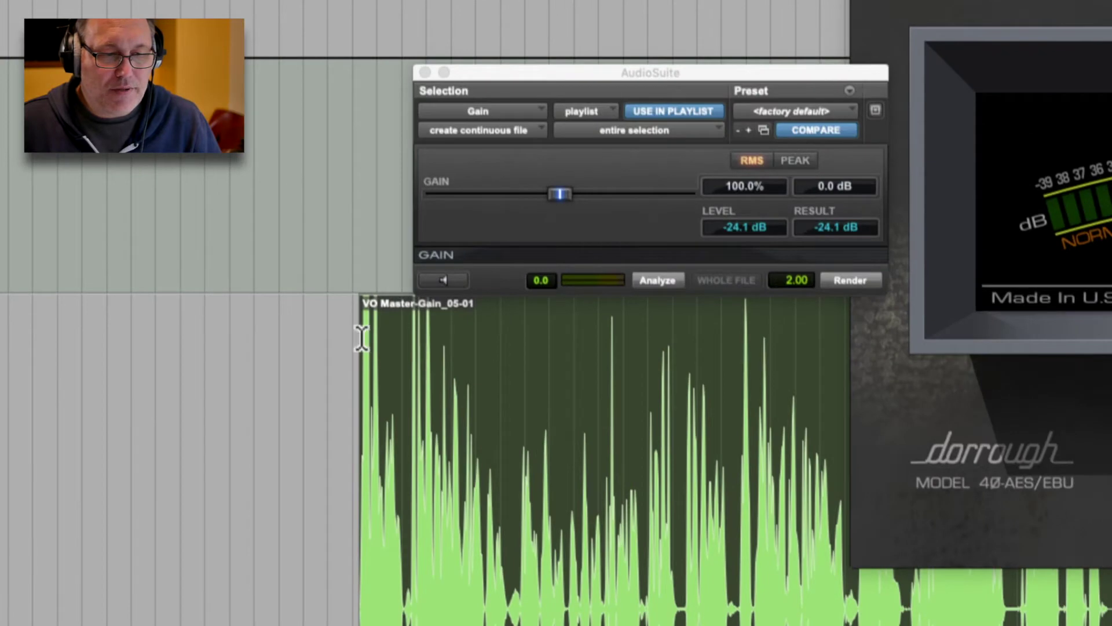
pyautogui.moveTo(385, 344)
pyautogui.mouseDown()
pyautogui.moveTo(446, 340)
pyautogui.moveTo(446, 349)
pyautogui.mouseUp()
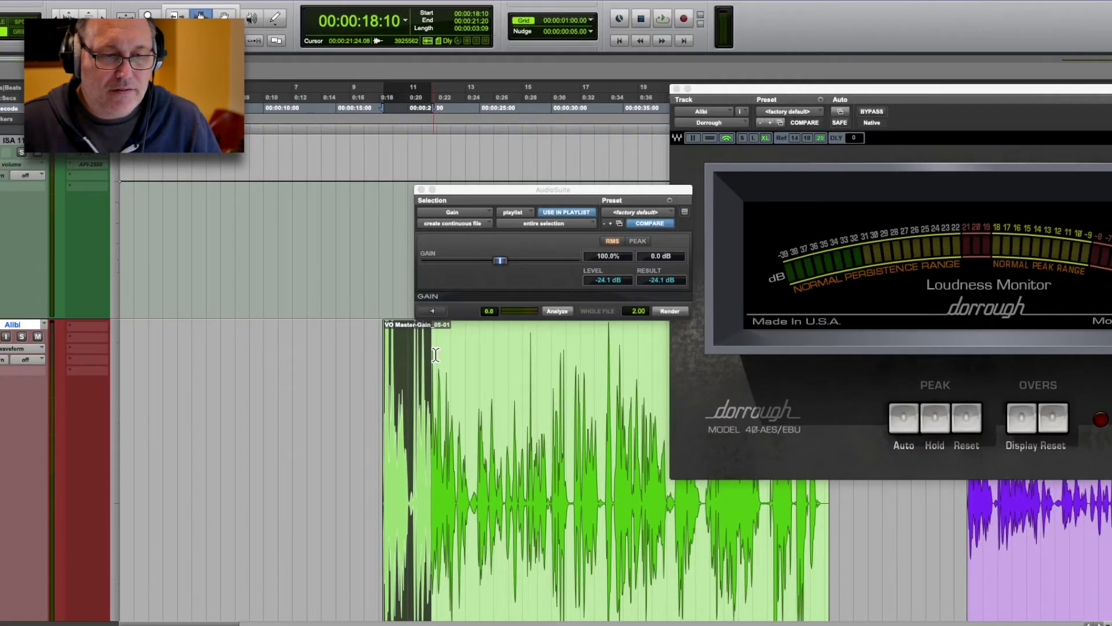
pyautogui.scroll(-3, 447, 349)
pyautogui.doubleClick(448, 349)
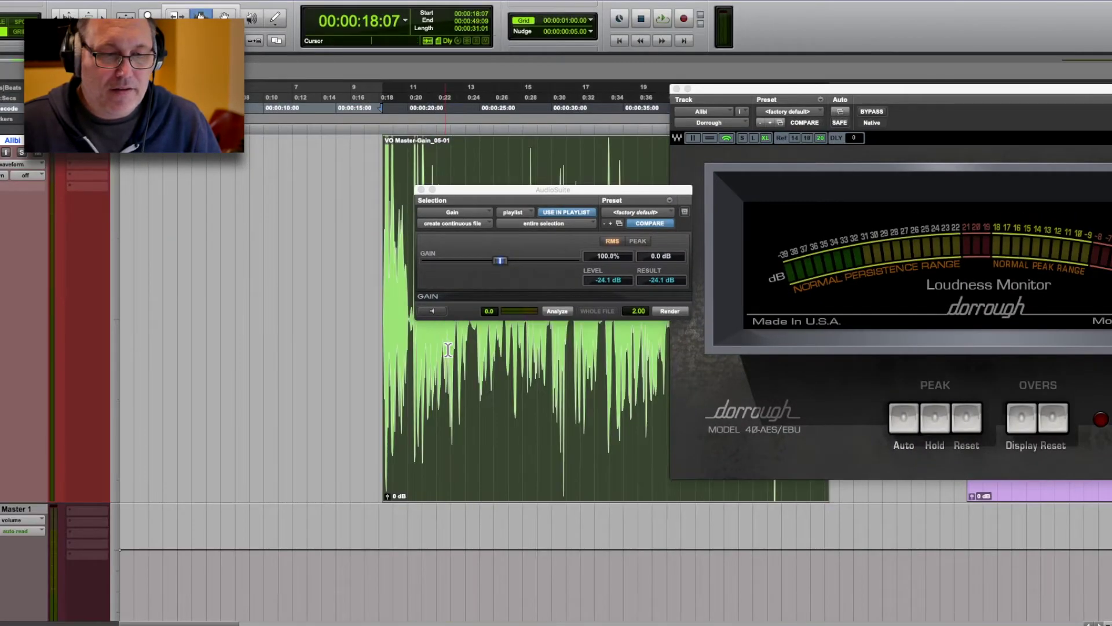
pyautogui.scroll(3, 448, 349)
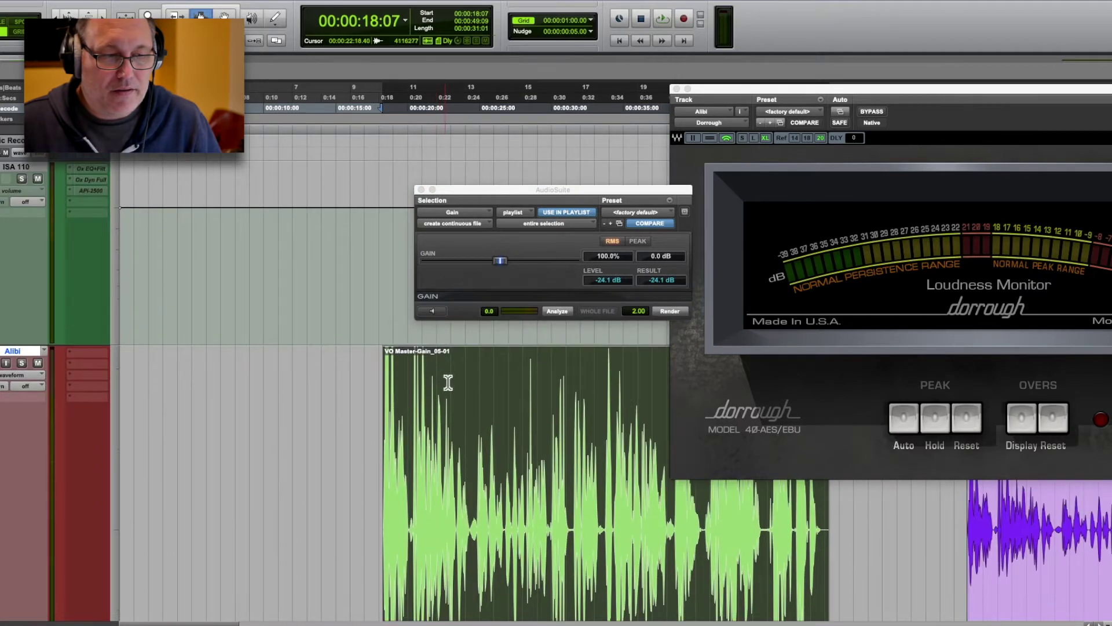
# Step: Open the Oxford Dynamics insert on the ISA 110 track from the mixer and take it out of bypass
pyautogui.click(446, 380)
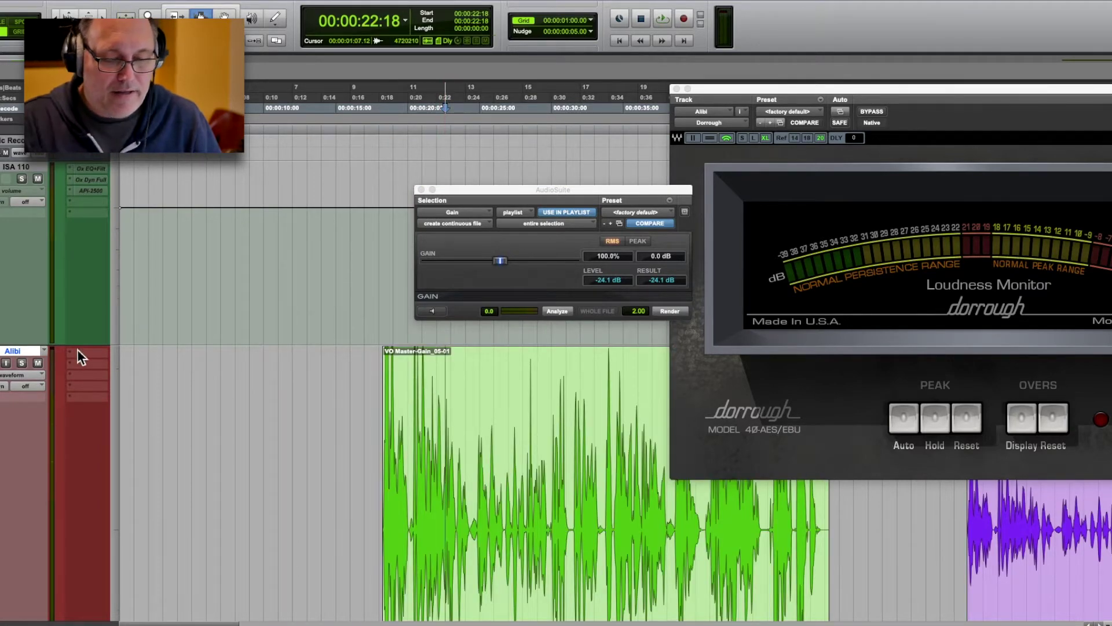
pyautogui.press('super+equal')
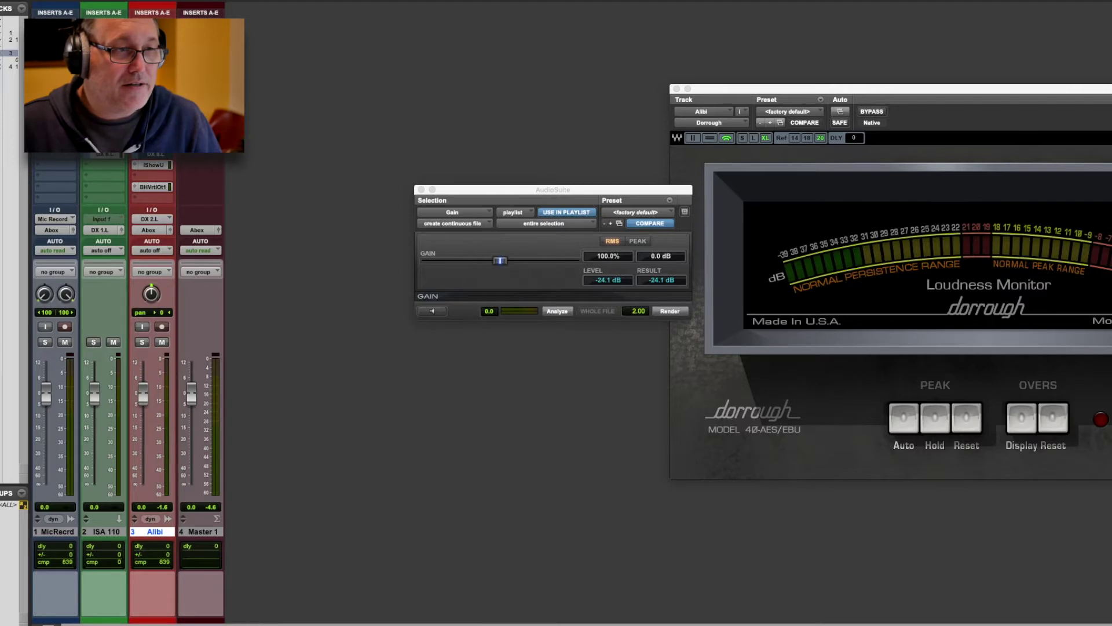
pyautogui.click(103, 23)
pyautogui.click(103, 34)
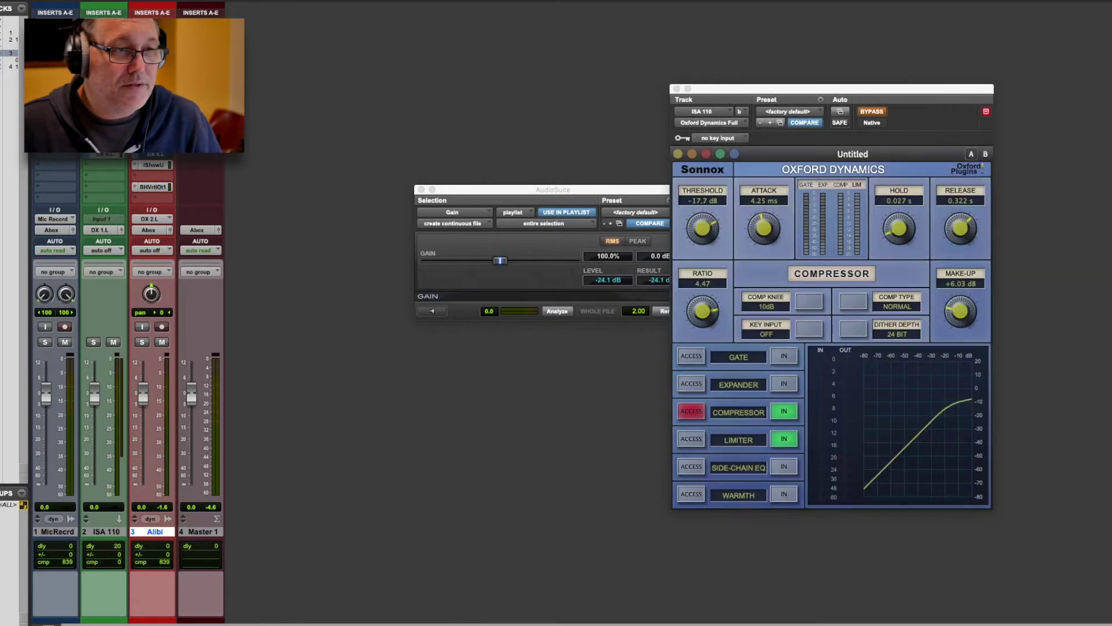
pyautogui.press('super+equal')
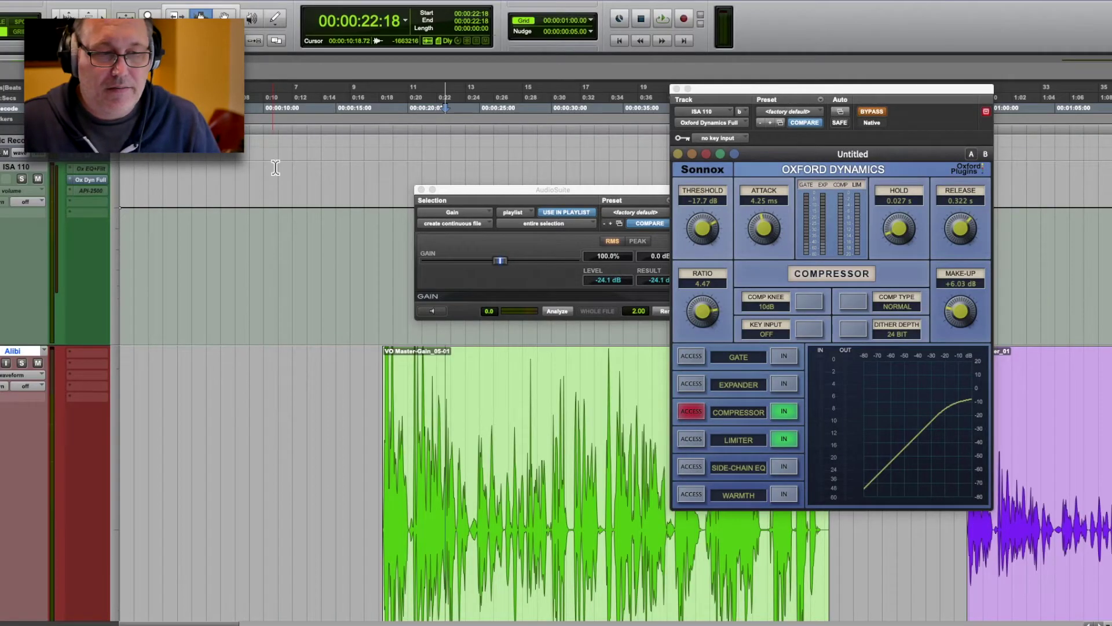
# Step: Reselect the whole clip and uncover its waveform by closing the Gain window and moving the Oxford Dynamics window aside
pyautogui.doubleClick(429, 382)
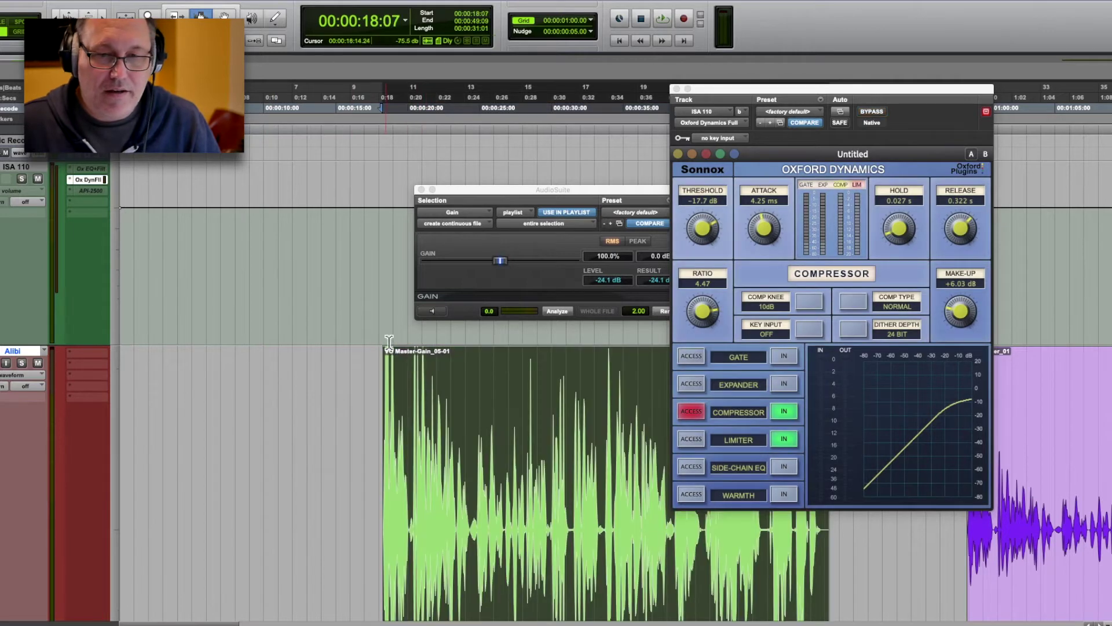
pyautogui.hotkey('ctrl', 'e')
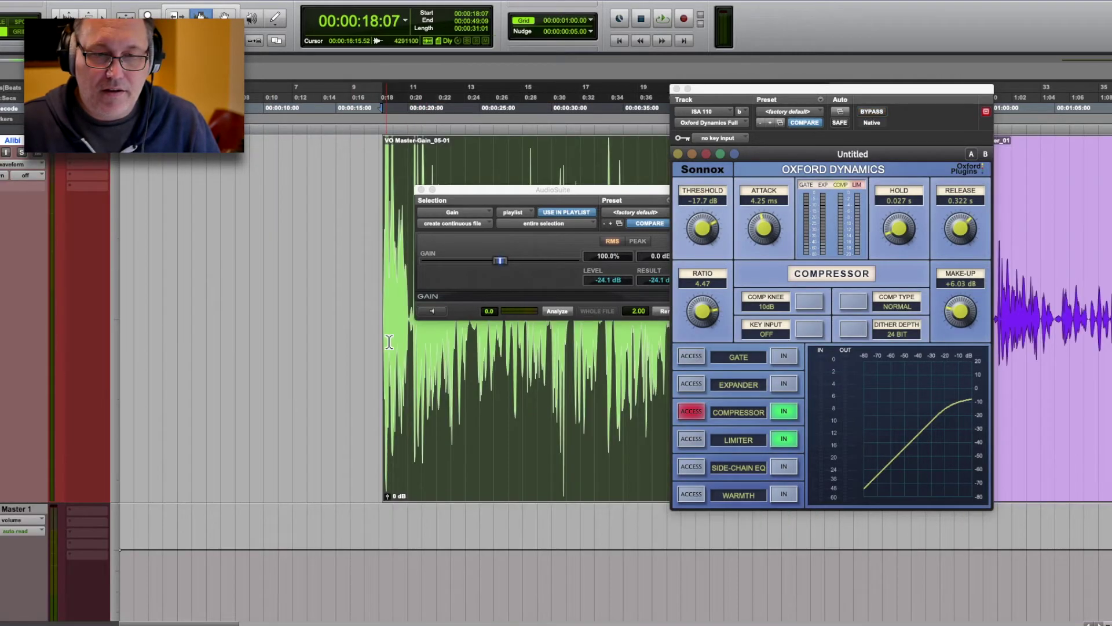
pyautogui.click(420, 190)
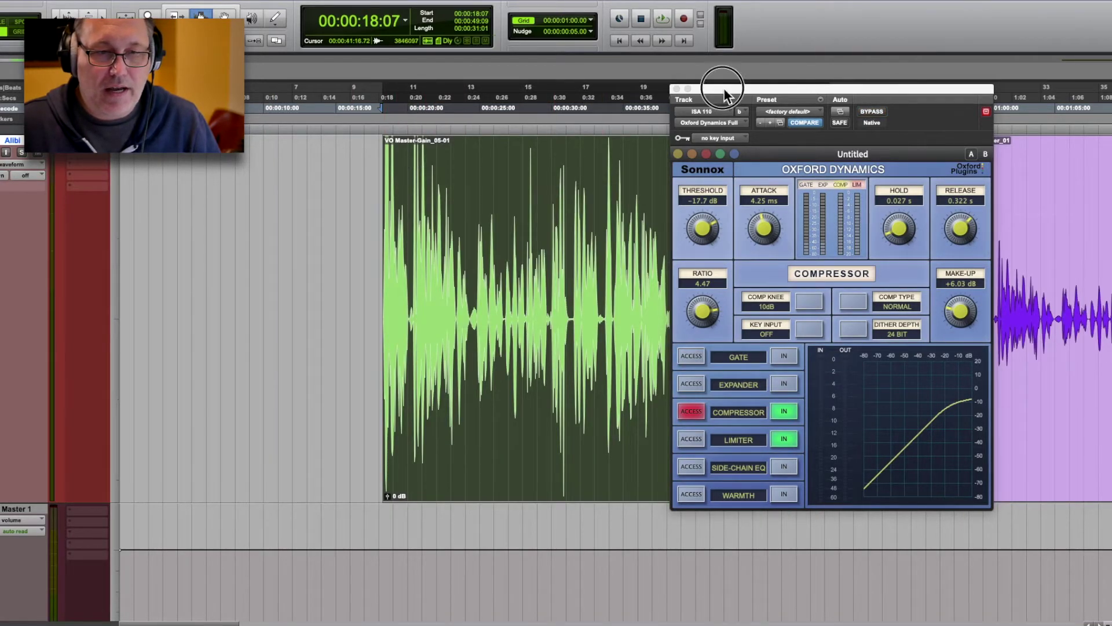
pyautogui.moveTo(721, 90); pyautogui.dragTo(821, 85)
pyautogui.scroll(3, 537, 168)
pyautogui.scroll(-3, 536, 168)
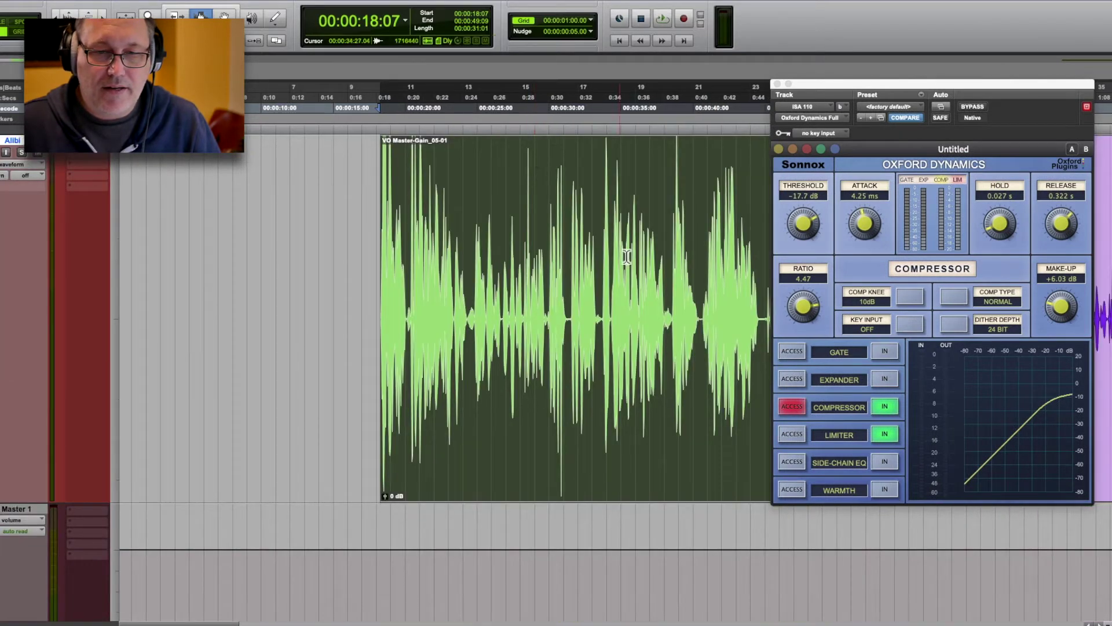
# Step: Load the Default settings in Oxford Dynamics, switch the compressor in and set its threshold to -15.8 dB
pyautogui.click(886, 111)
pyautogui.click(892, 103)
pyautogui.moveTo(803, 223); pyautogui.dragTo(796, 254)
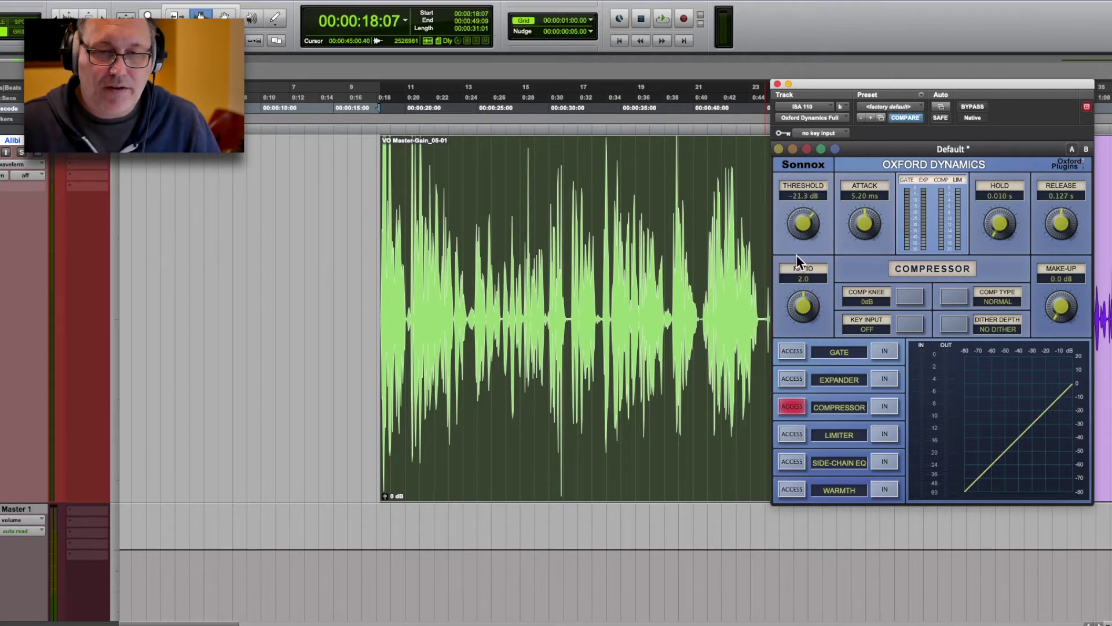
pyautogui.click(885, 404)
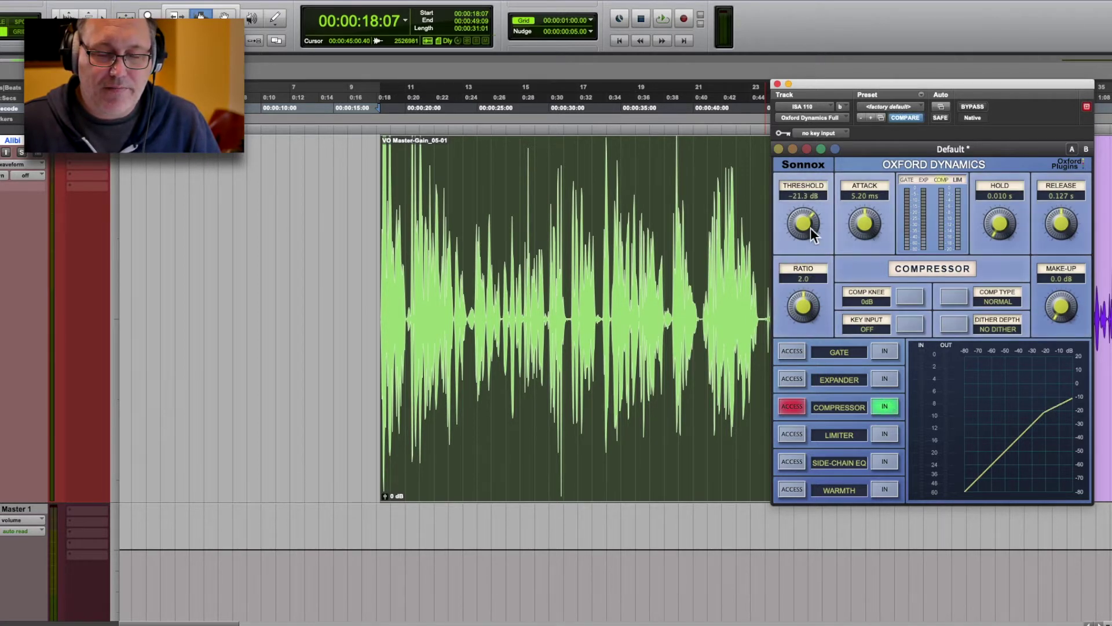
pyautogui.moveTo(811, 228); pyautogui.dragTo(813, 220)
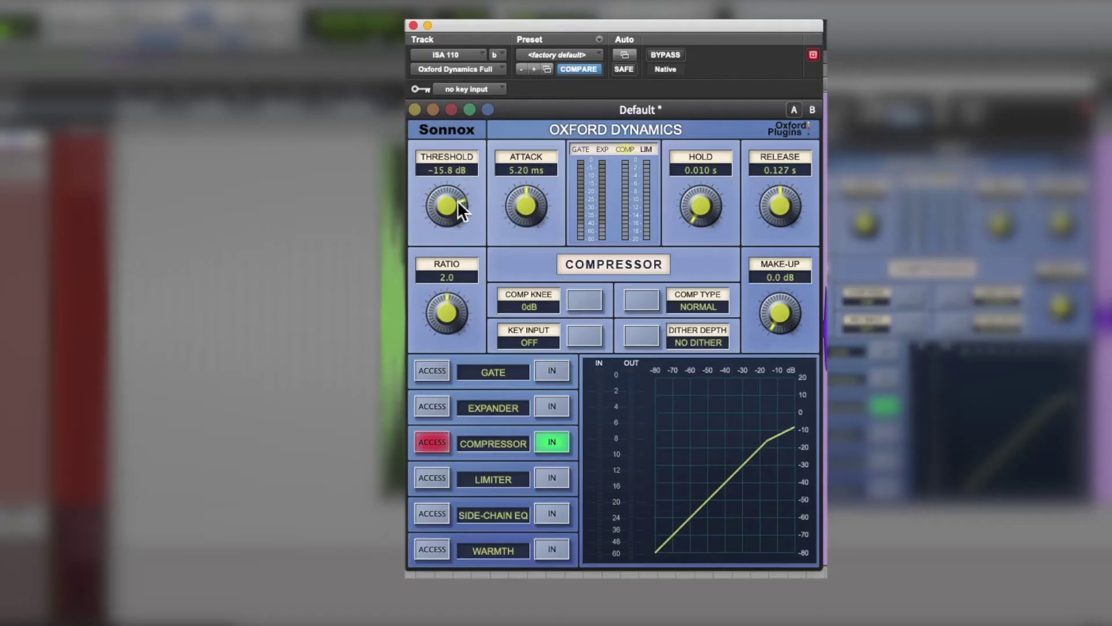
# Step: Sweep the compressor threshold down to -47.9 dB and back up to -18.8 dB, and set the ratio to 4.18
pyautogui.moveTo(457, 200); pyautogui.dragTo(453, 211)
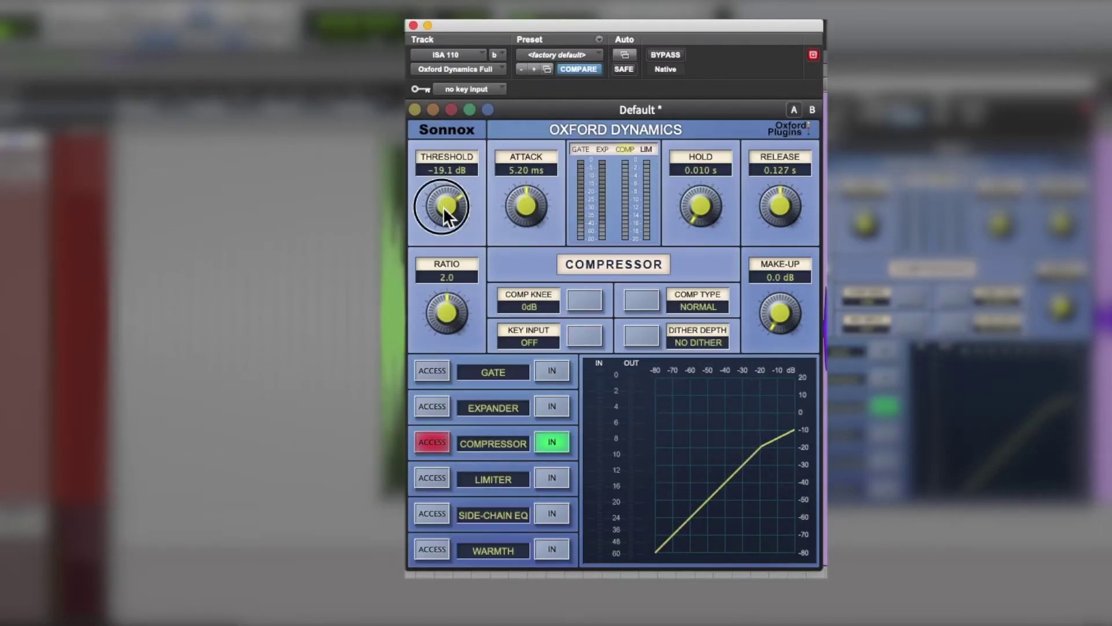
pyautogui.moveTo(444, 208); pyautogui.dragTo(450, 301)
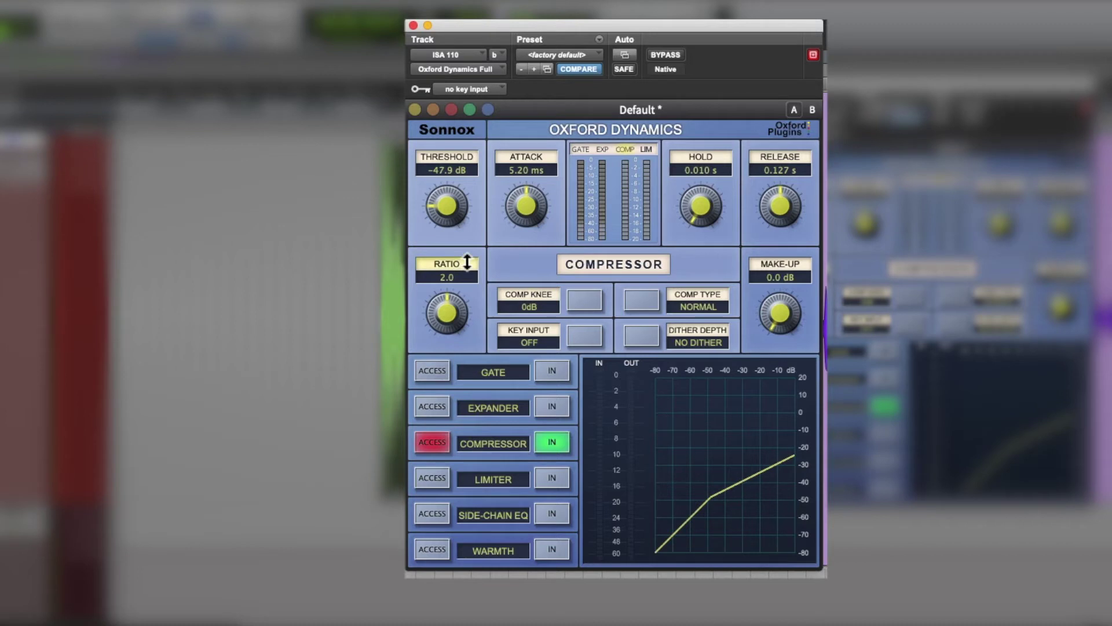
pyautogui.moveTo(452, 216)
pyautogui.mouseDown()
pyautogui.moveTo(462, 127)
pyautogui.moveTo(447, 206)
pyautogui.mouseUp()
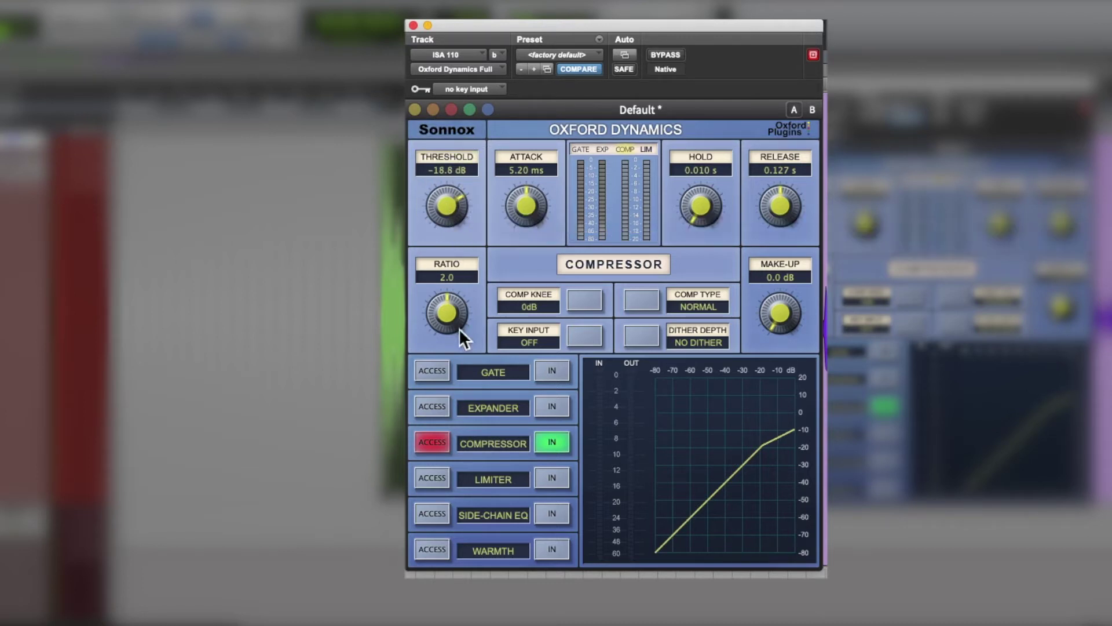
pyautogui.moveTo(448, 323)
pyautogui.mouseDown()
pyautogui.moveTo(454, 285)
pyautogui.moveTo(451, 314)
pyautogui.mouseUp()
# Step: Cycle the compressor knee through its settings to compare the curve shapes, ending on 15 dB
pyautogui.moveTo(579, 301)
pyautogui.click(589, 300)
pyautogui.click(589, 298)
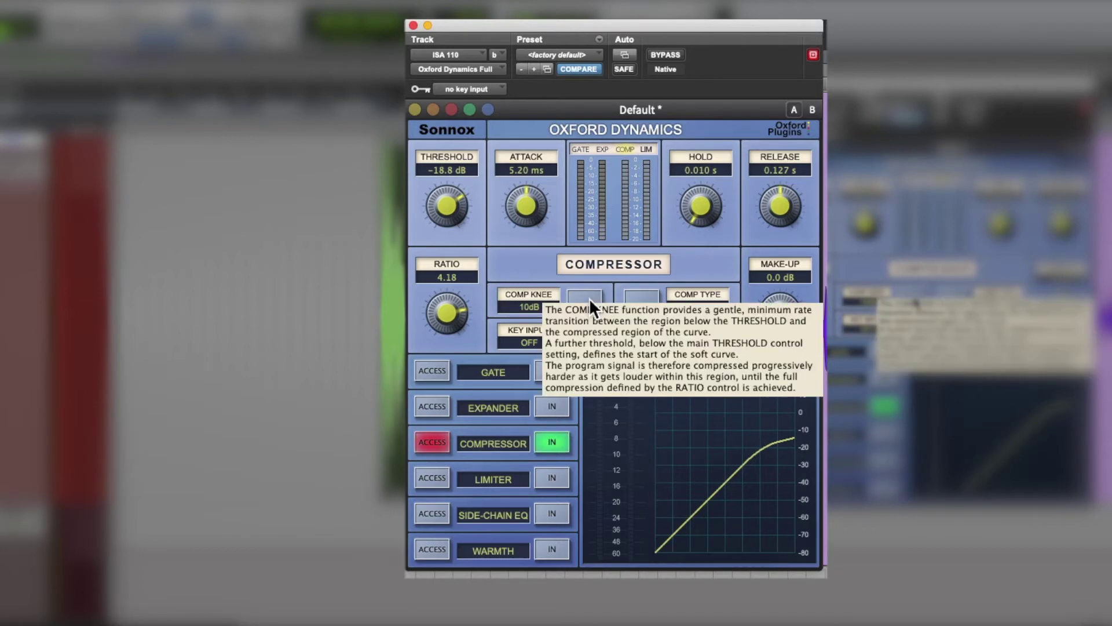
pyautogui.click(592, 297)
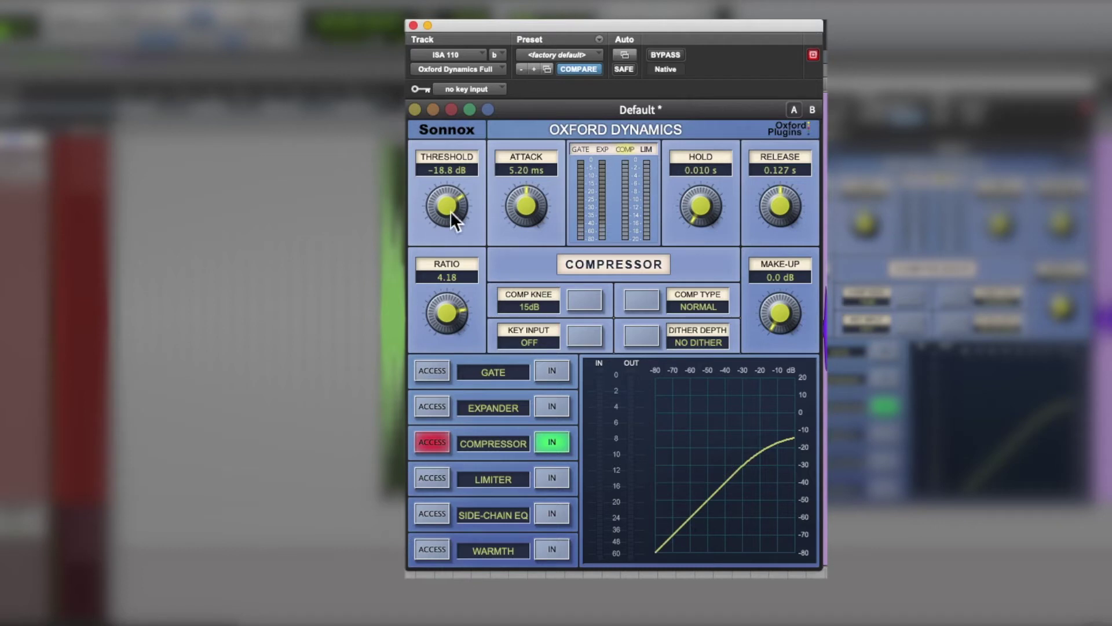
pyautogui.click(583, 291)
pyautogui.click(583, 291)
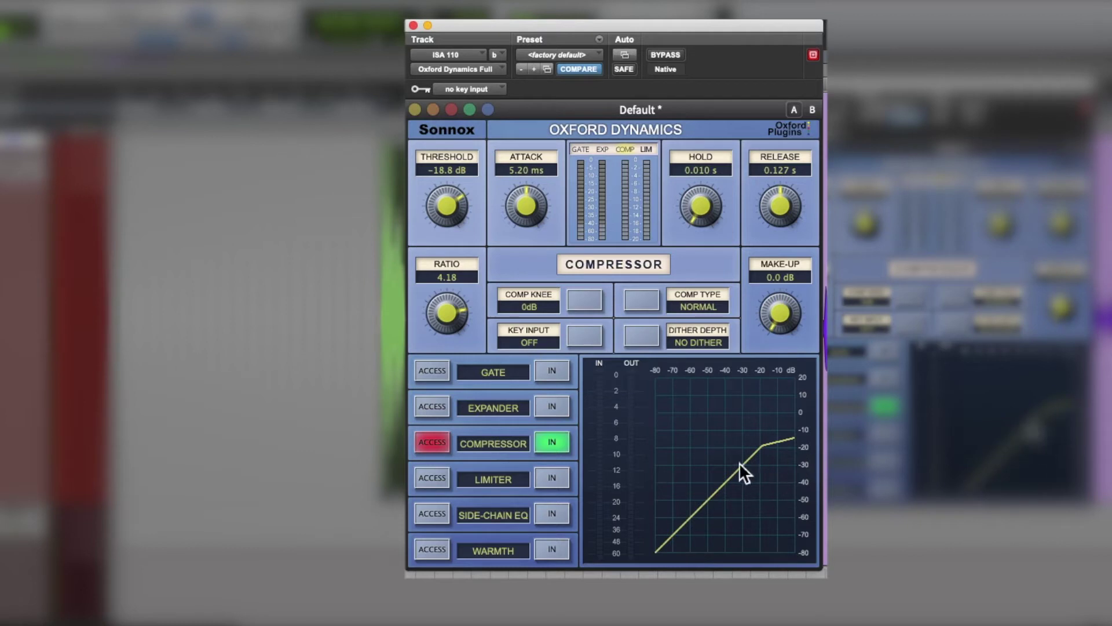
pyautogui.click(587, 304)
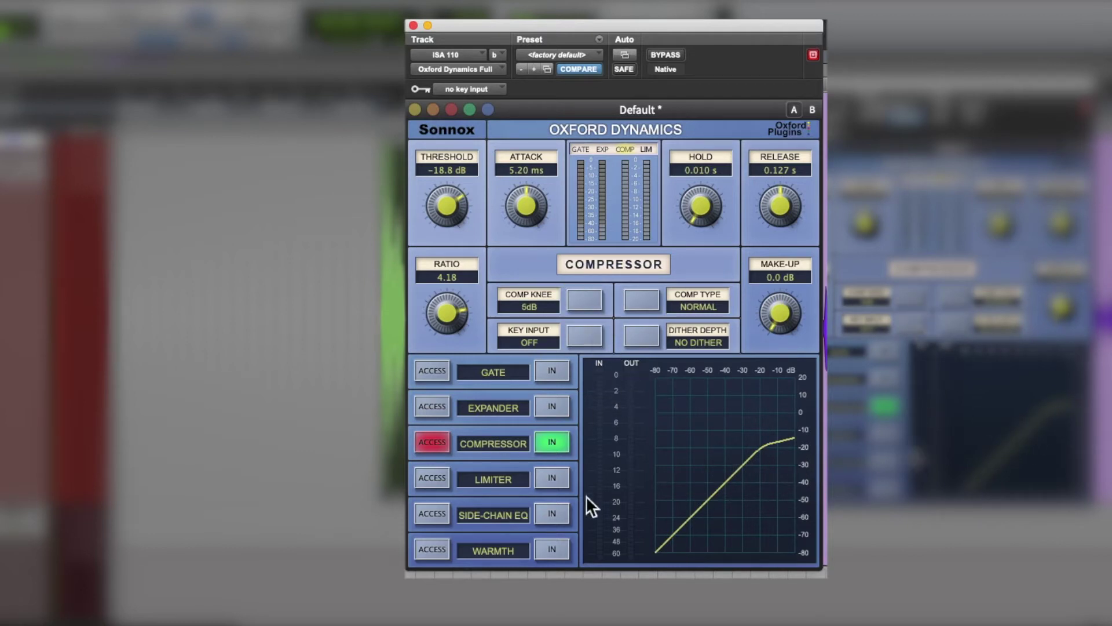
pyautogui.click(584, 301)
pyautogui.click(584, 297)
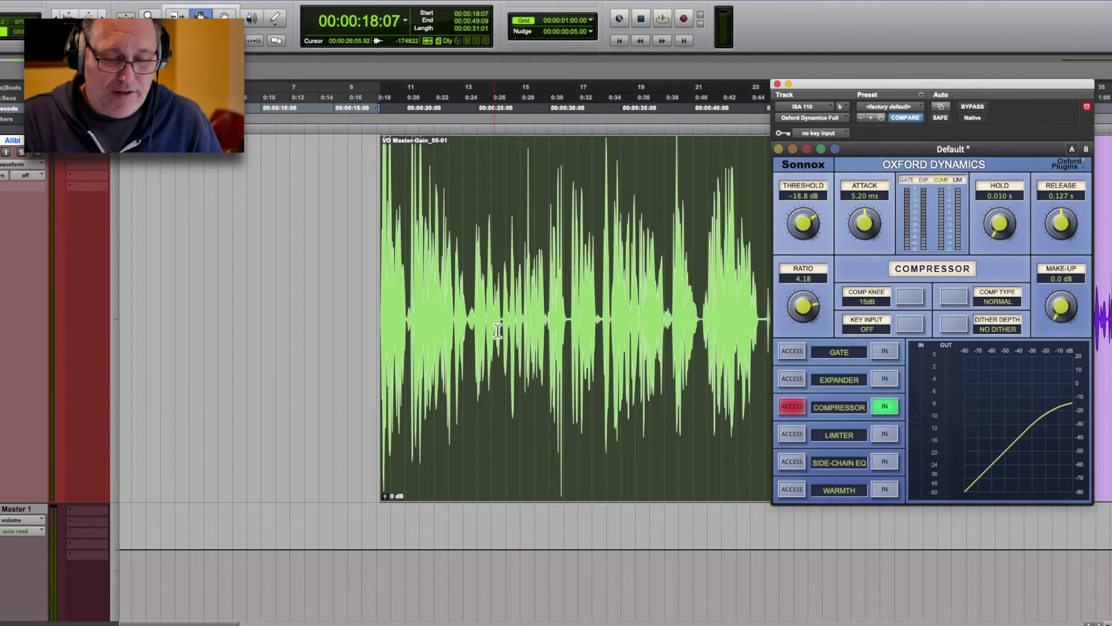
# Step: Insert the mono Klanghelm DC8C3 compressor on the ISA 110 track from the mixer and set its threshold to -22.3
pyautogui.press('super+equal')
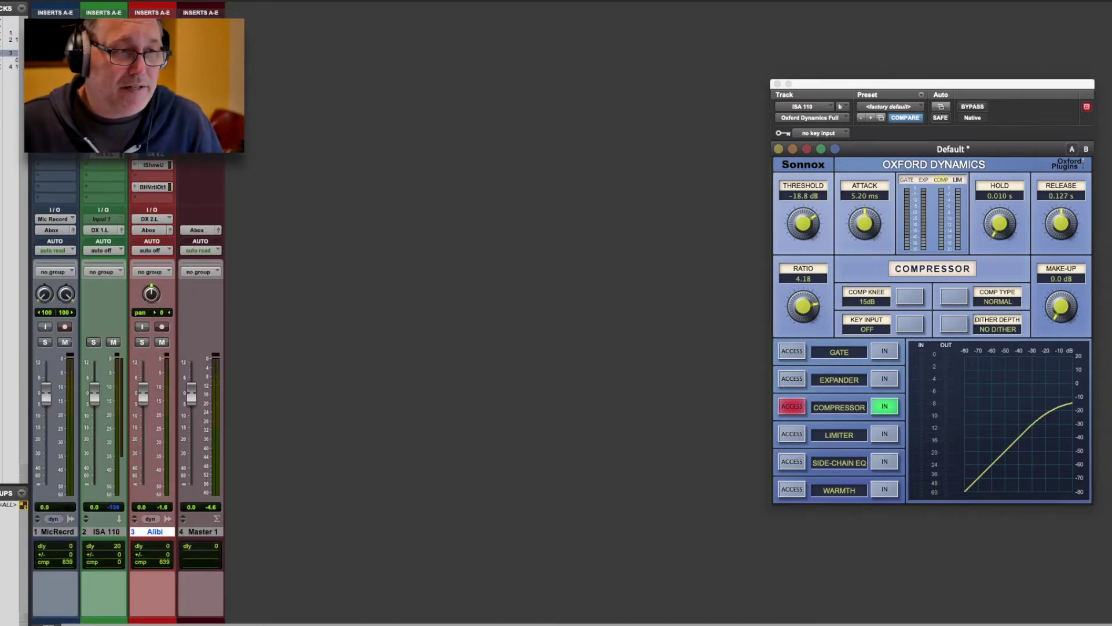
pyautogui.click(103, 23)
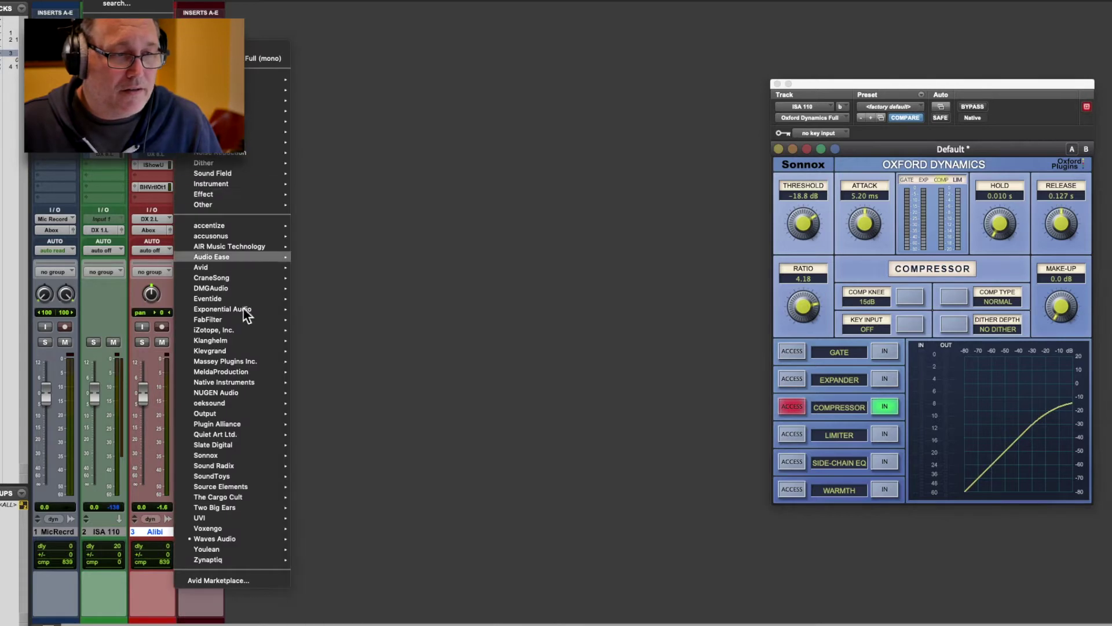
pyautogui.moveTo(242, 342)
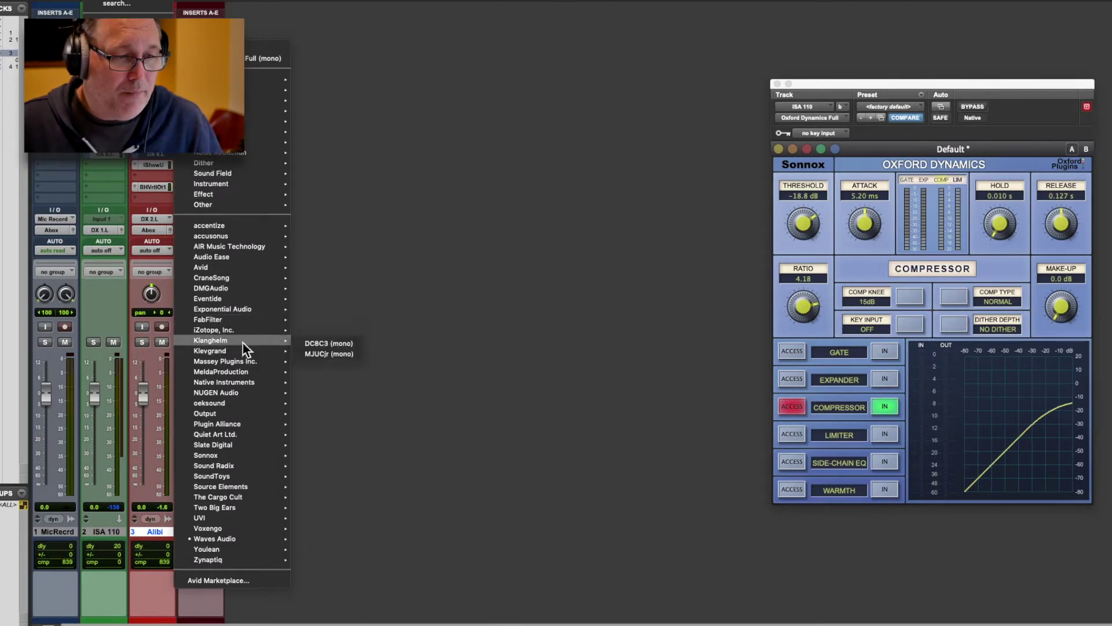
pyautogui.click(335, 346)
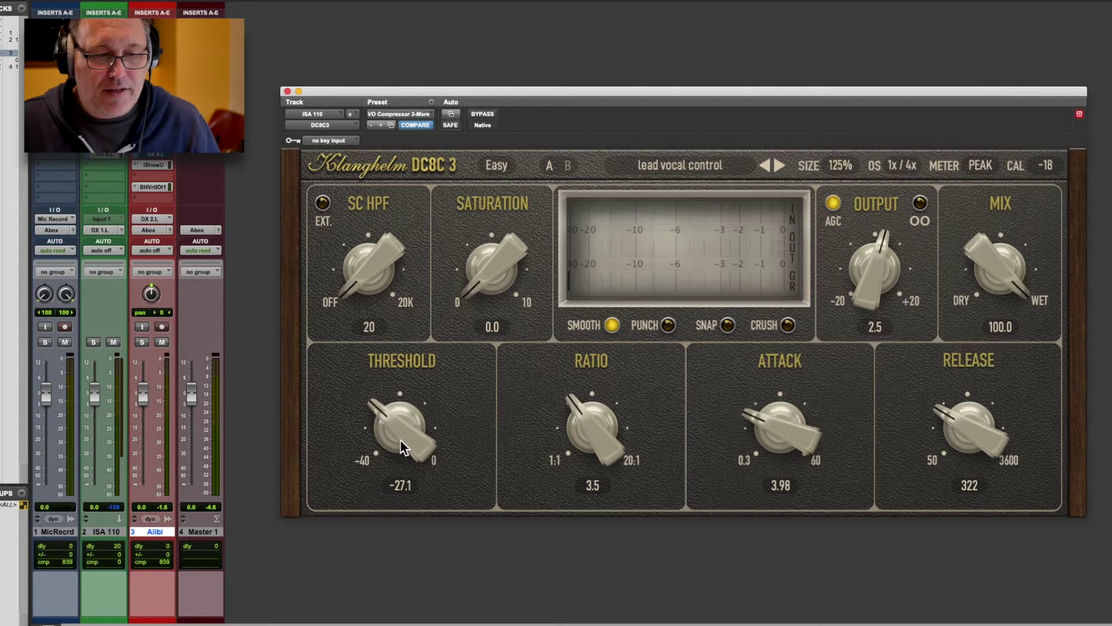
pyautogui.moveTo(401, 438); pyautogui.dragTo(403, 396)
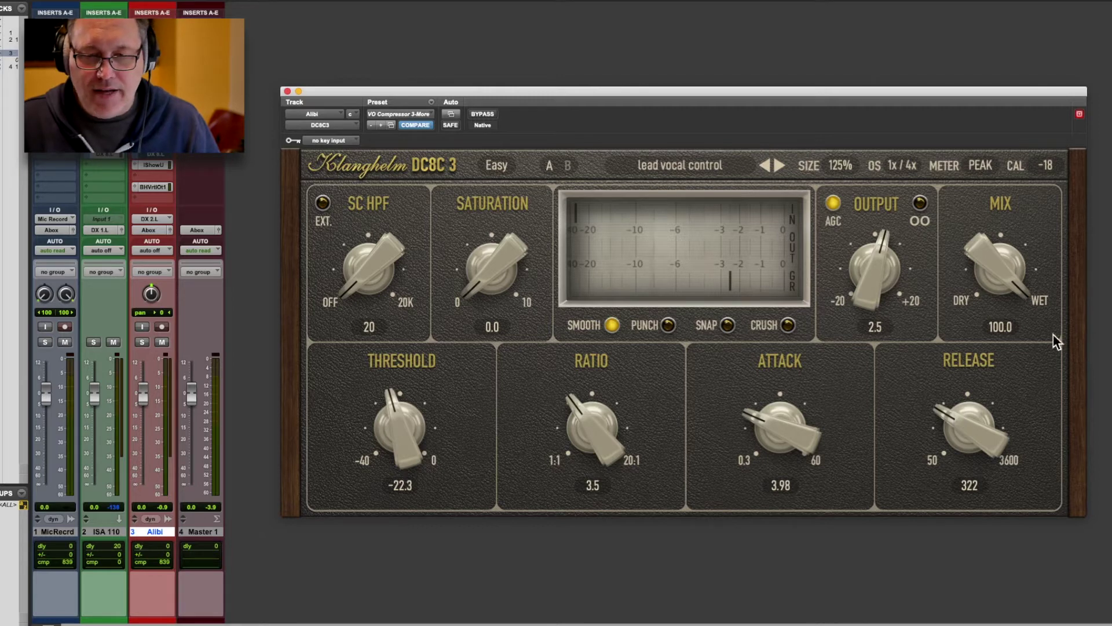
# Step: Demonstrate the DC8C3 dry/wet mix by lowering it to 56.3, 85.1 and 87.0, and return it to 100
pyautogui.moveTo(996, 255); pyautogui.dragTo(975, 459)
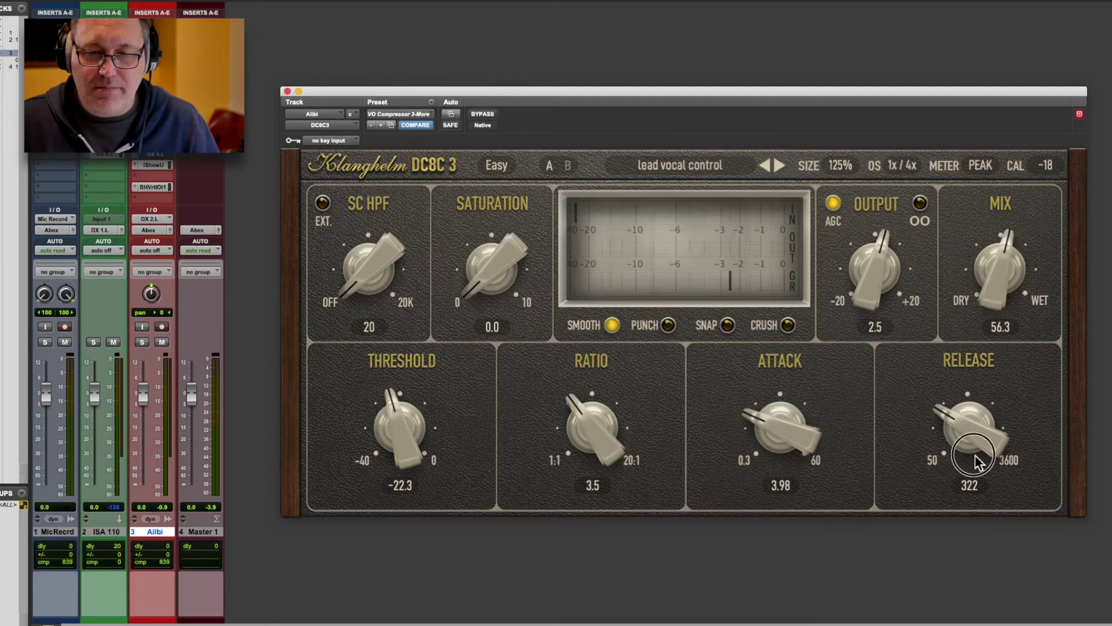
pyautogui.moveTo(997, 375); pyautogui.dragTo(989, 242)
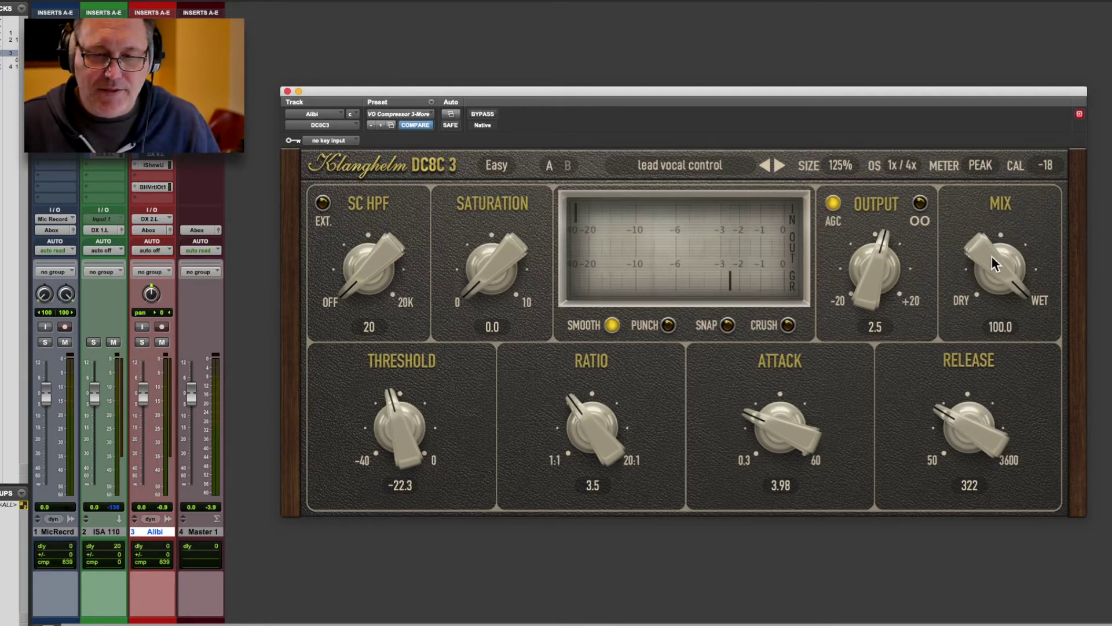
pyautogui.moveTo(988, 256); pyautogui.dragTo(975, 300)
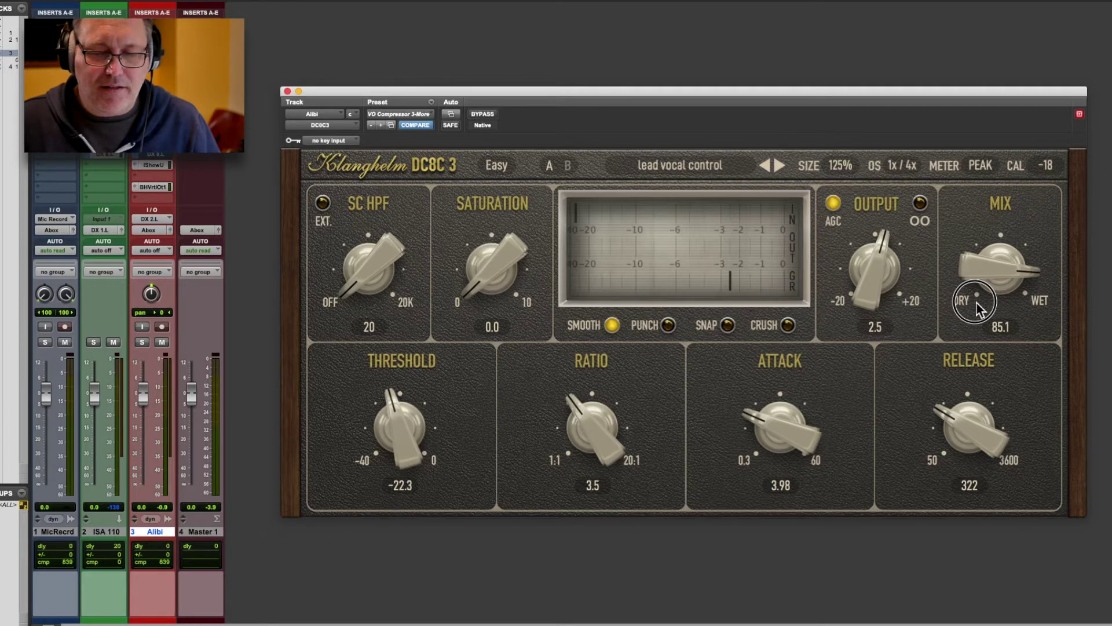
pyautogui.moveTo(982, 268); pyautogui.dragTo(983, 262)
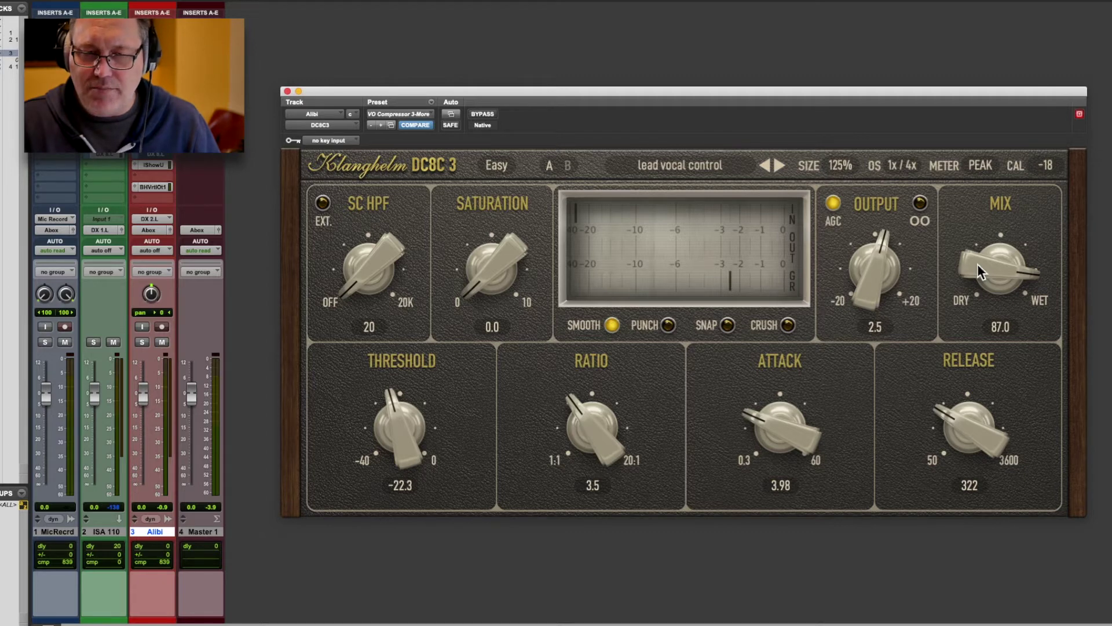
pyautogui.moveTo(978, 263); pyautogui.dragTo(994, 212)
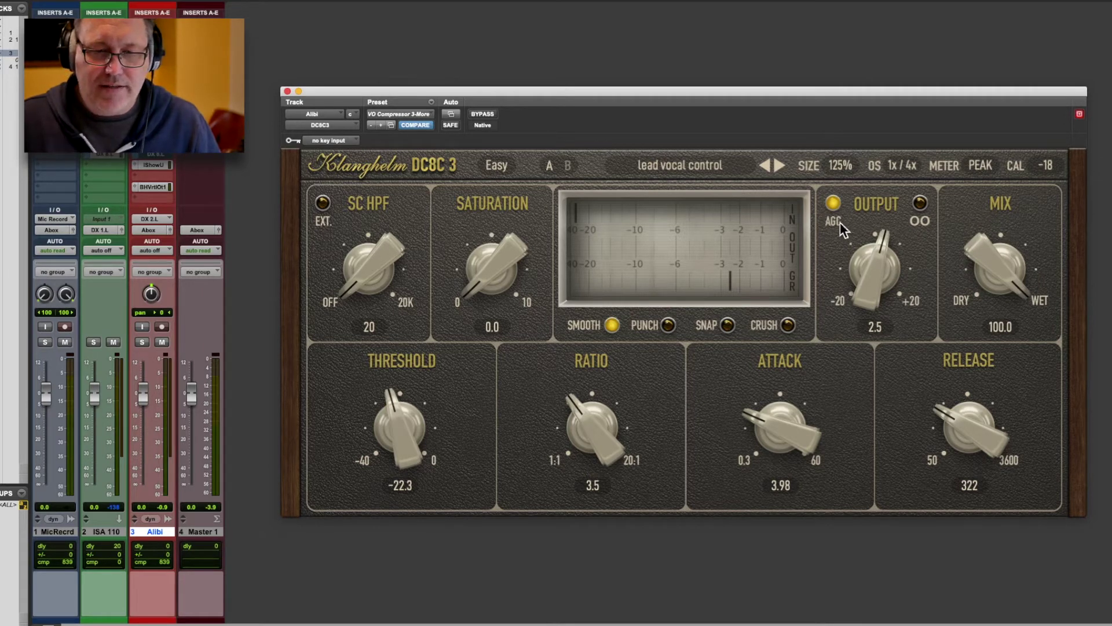
# Step: Switch off AGC, set the DC8C3 output to 0.0, and toggle bypass to compare the voice with and without compression
pyautogui.moveTo(874, 277); pyautogui.dragTo(874, 293)
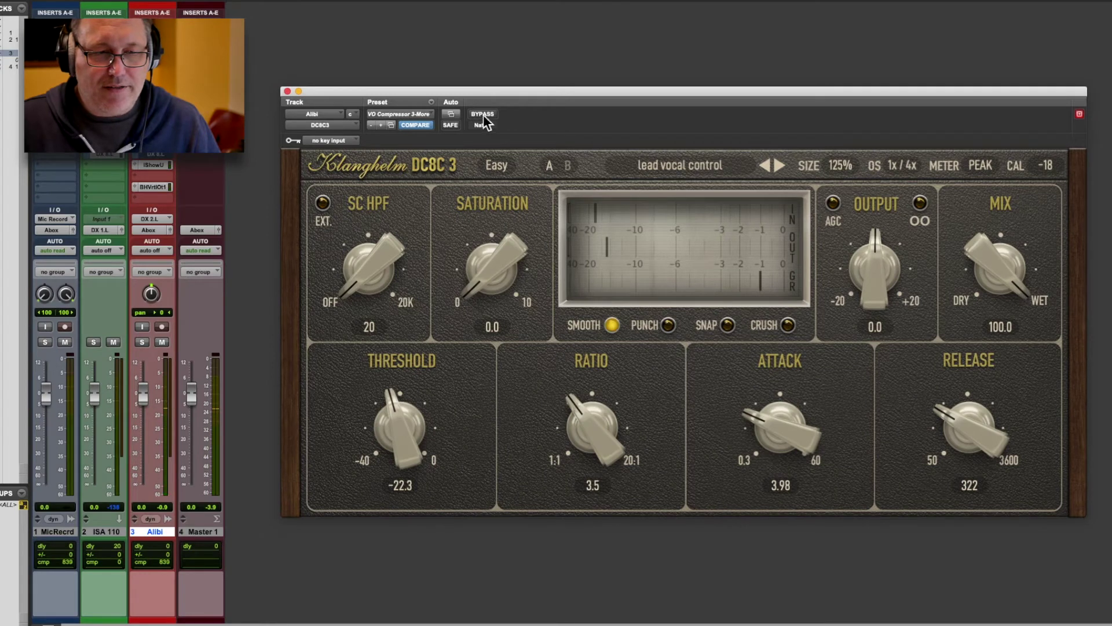
pyautogui.click(483, 114)
pyautogui.click(483, 115)
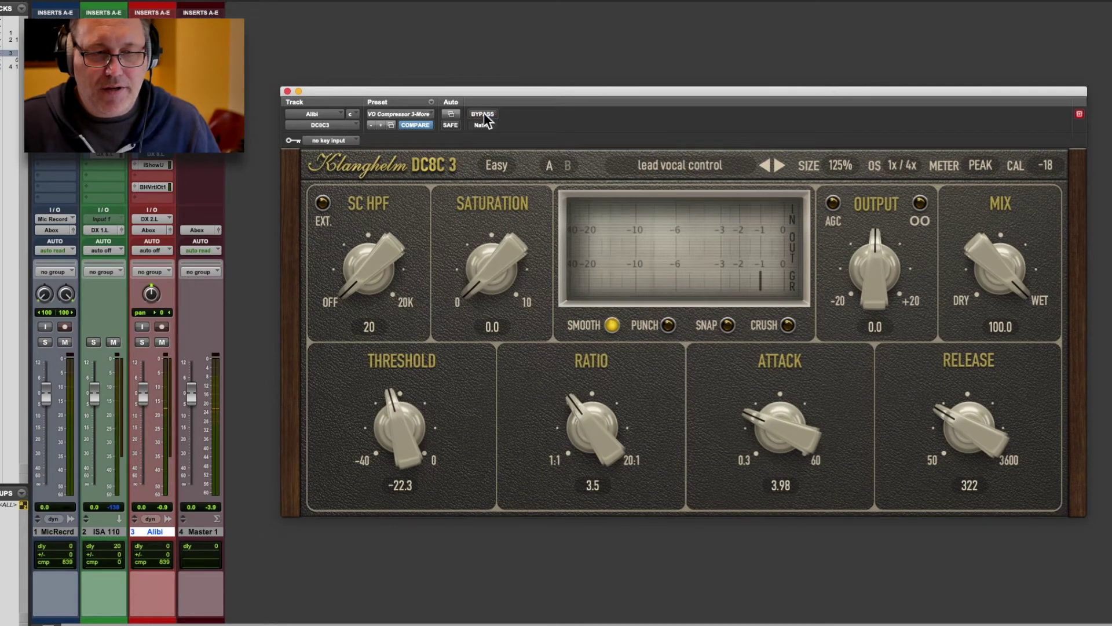
pyautogui.click(483, 115)
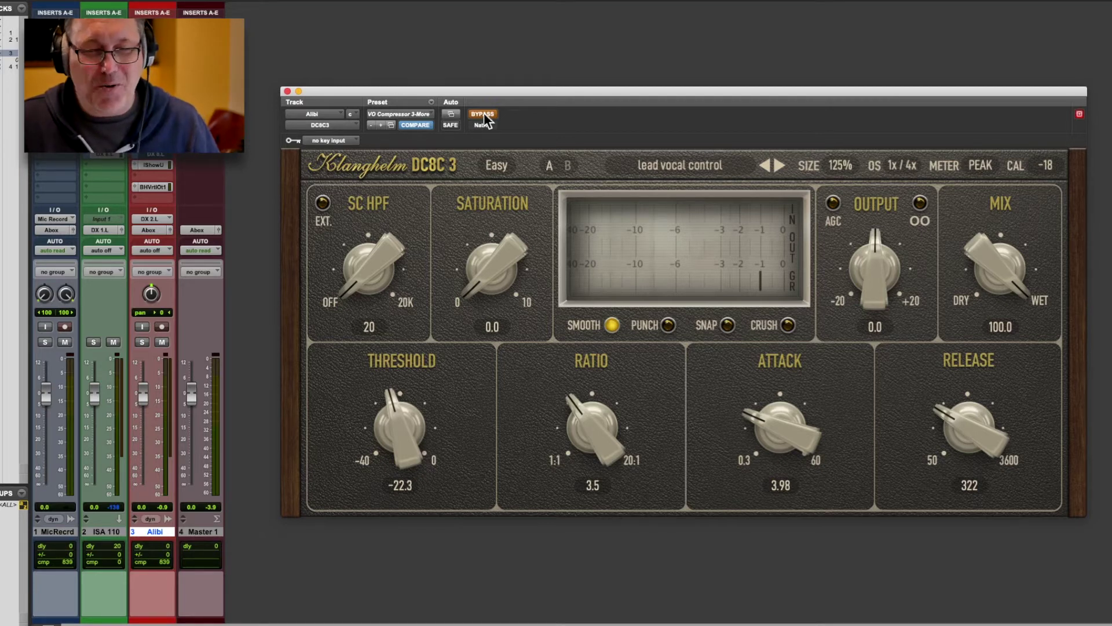
pyautogui.click(483, 115)
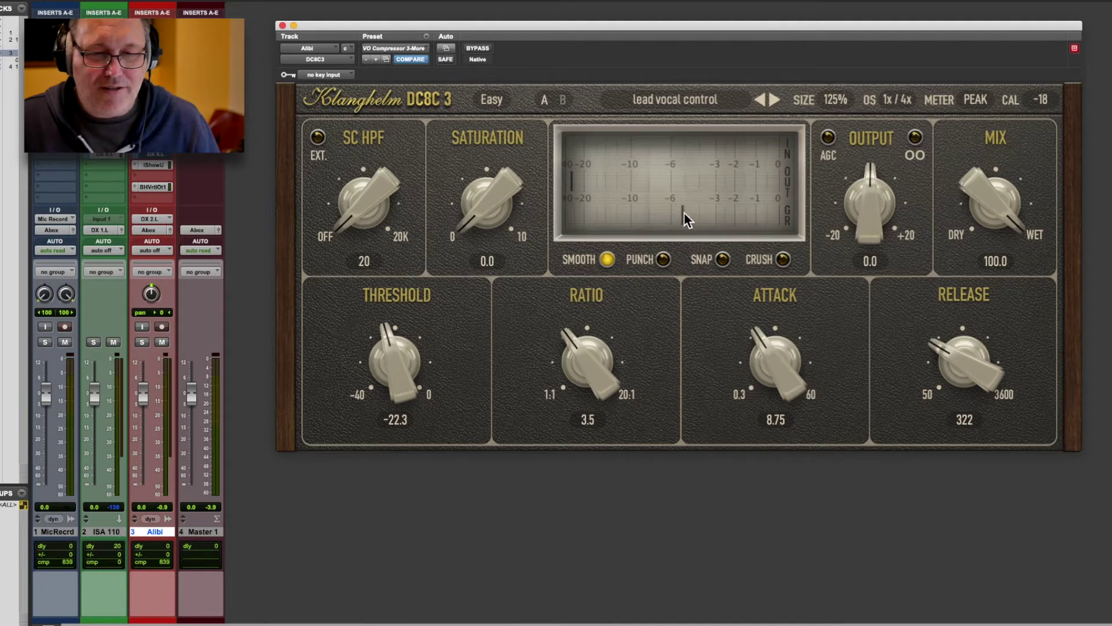
# Step: Raise the DC8C3 output to 5.8, play the voice-over to check the level, and trim the output to 4.4
pyautogui.moveTo(872, 191); pyautogui.dragTo(879, 149)
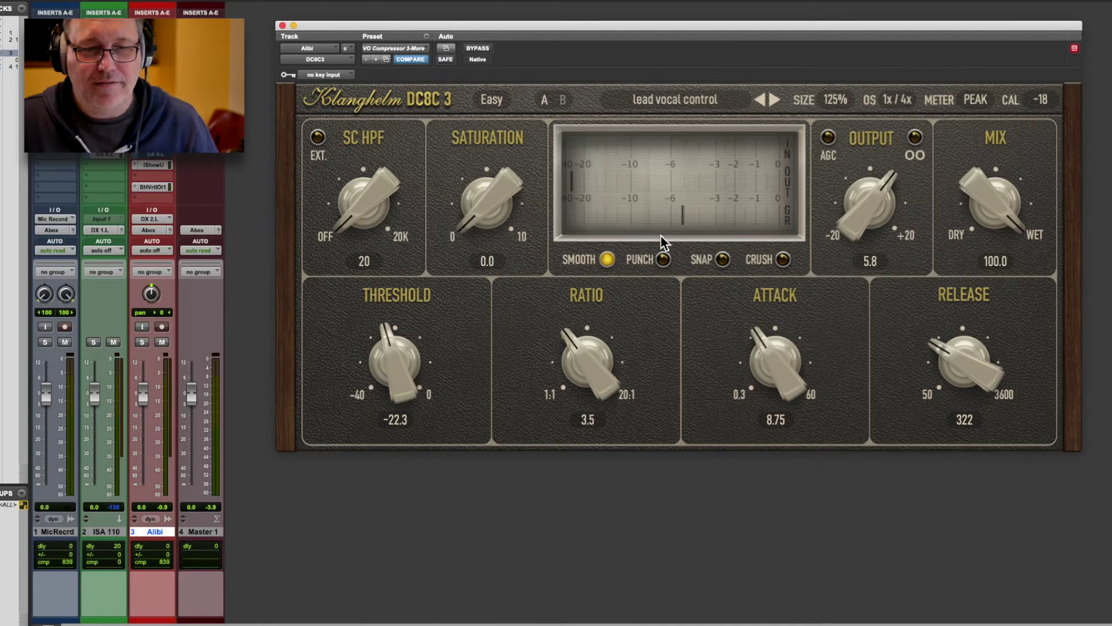
pyautogui.press('space')
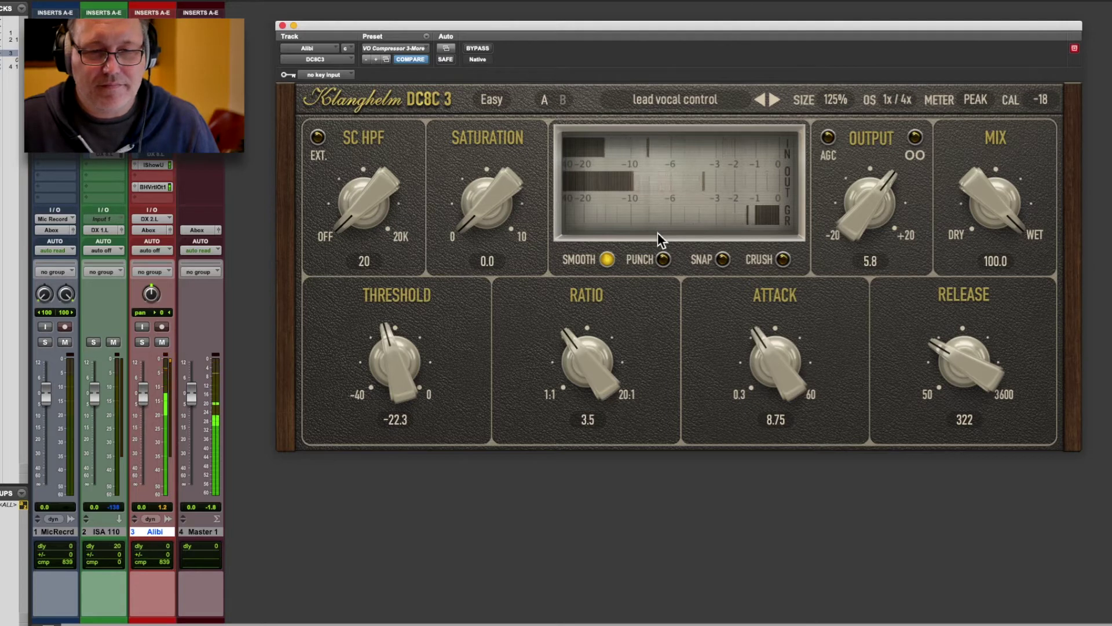
pyautogui.moveTo(870, 197); pyautogui.dragTo(867, 217)
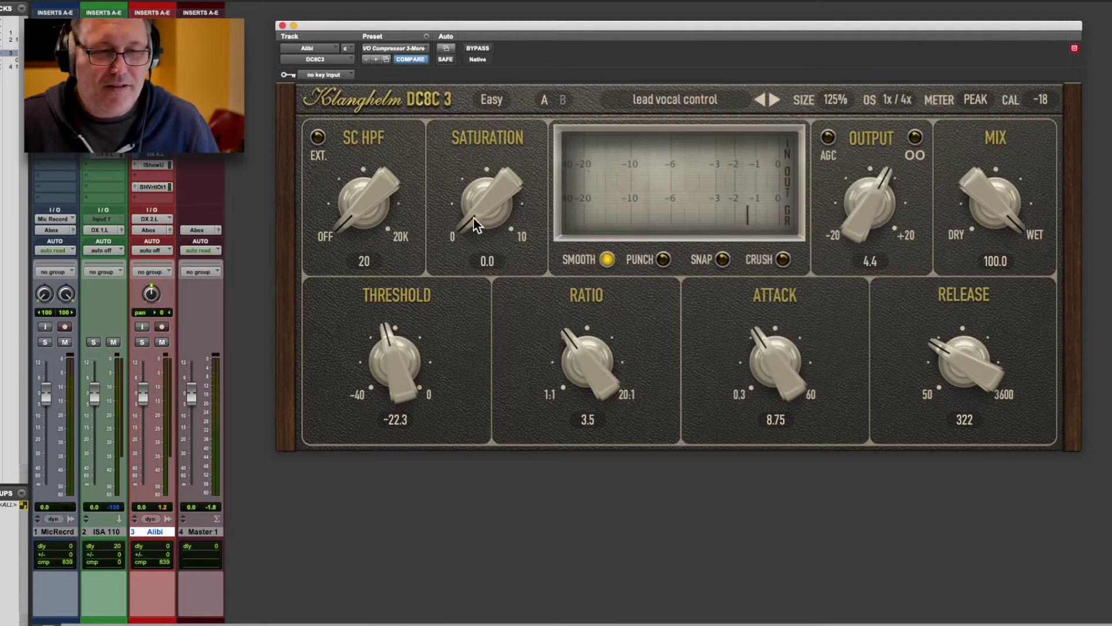
# Step: Fine-tune the DC8C3 with a threshold of -22.0, a ratio of 4.6 and an attack of 7.06
pyautogui.moveTo(393, 379); pyautogui.dragTo(393, 375)
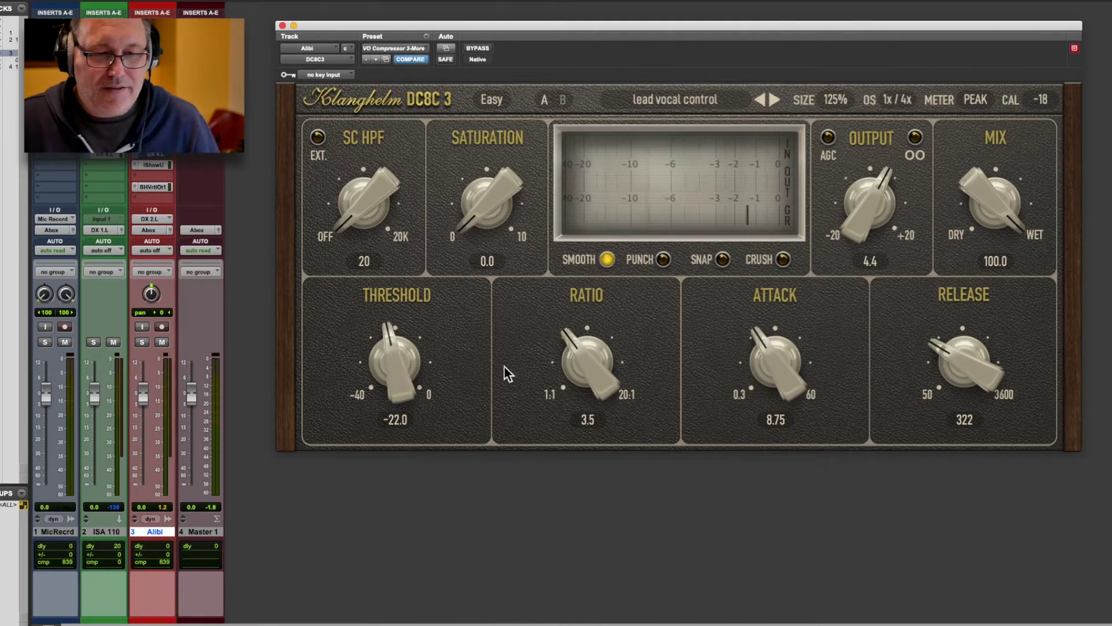
pyautogui.moveTo(561, 369); pyautogui.dragTo(586, 296)
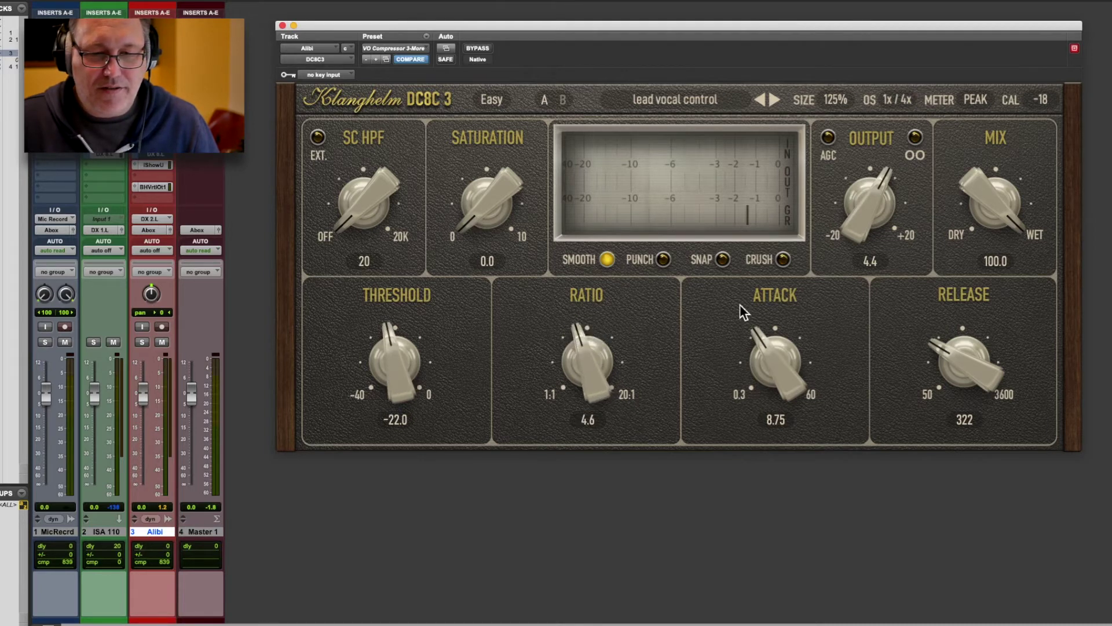
pyautogui.moveTo(759, 336); pyautogui.dragTo(756, 355)
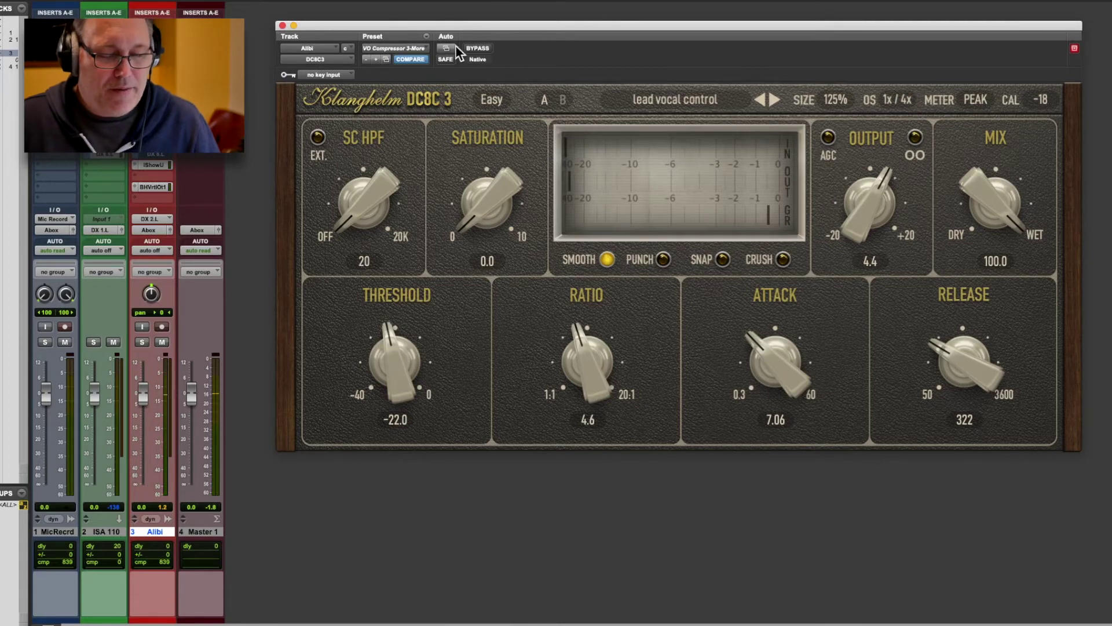
# Step: Return to the Edit window and move the DC8C3 window clear of the green voice-over clip's waveform
pyautogui.press('super+equal')
pyautogui.moveTo(471, 34); pyautogui.dragTo(697, 113)
pyautogui.moveTo(569, 118); pyautogui.dragTo(892, 343)
pyautogui.click(618, 265)
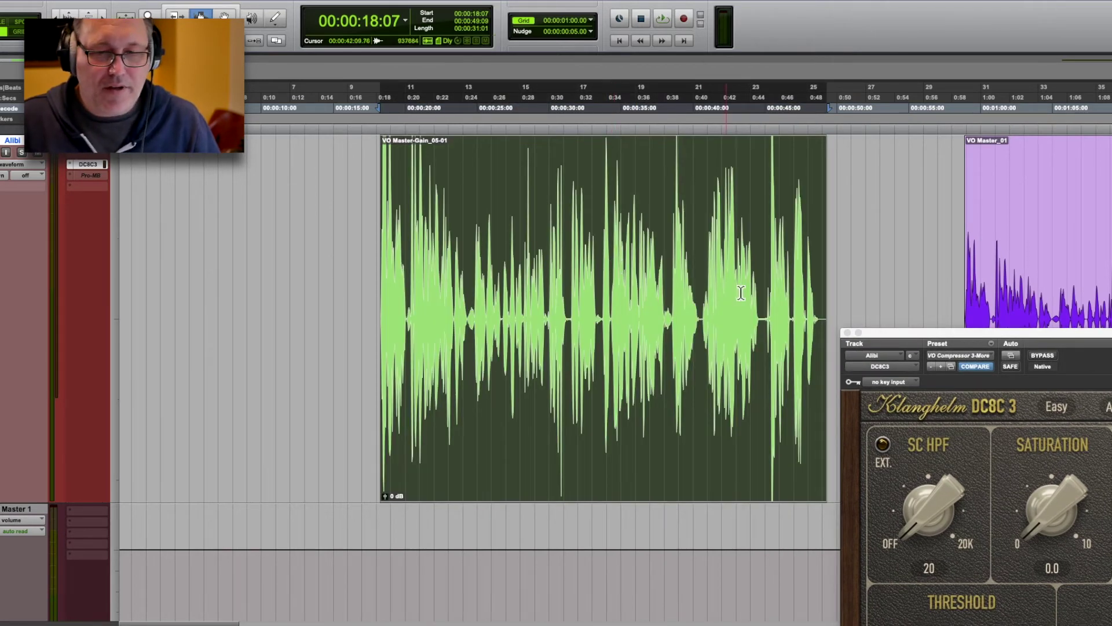
# Step: Bypass the DC8C3 insert on the Alibi track and play the clip's first ten seconds uncompressed
pyautogui.keyDown('super'); pyautogui.click(88, 164); pyautogui.keyUp('super')
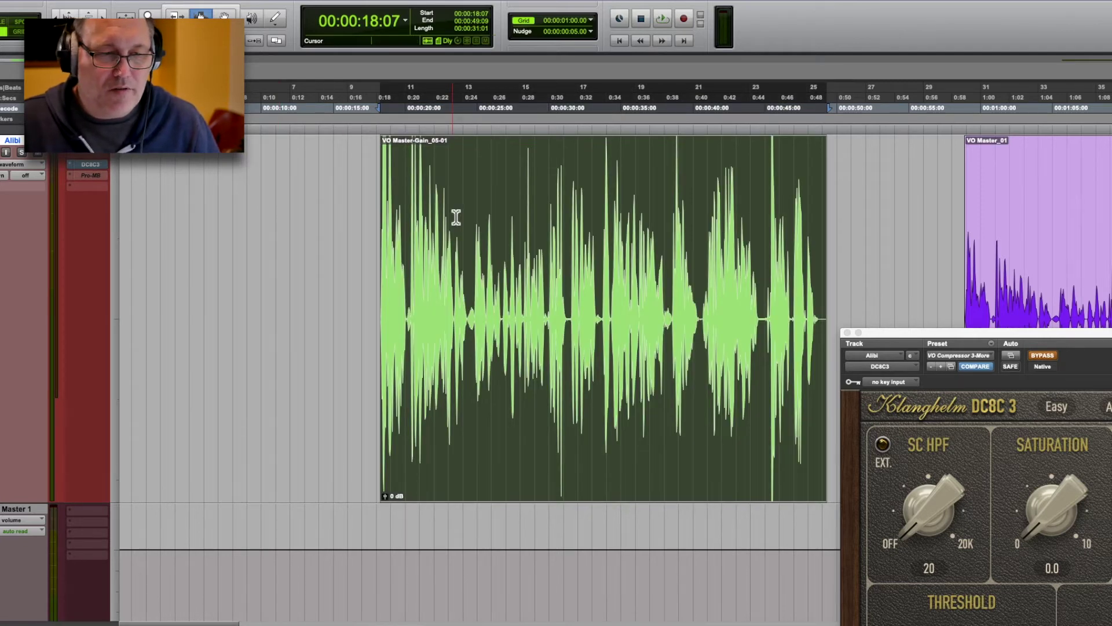
pyautogui.press('space')
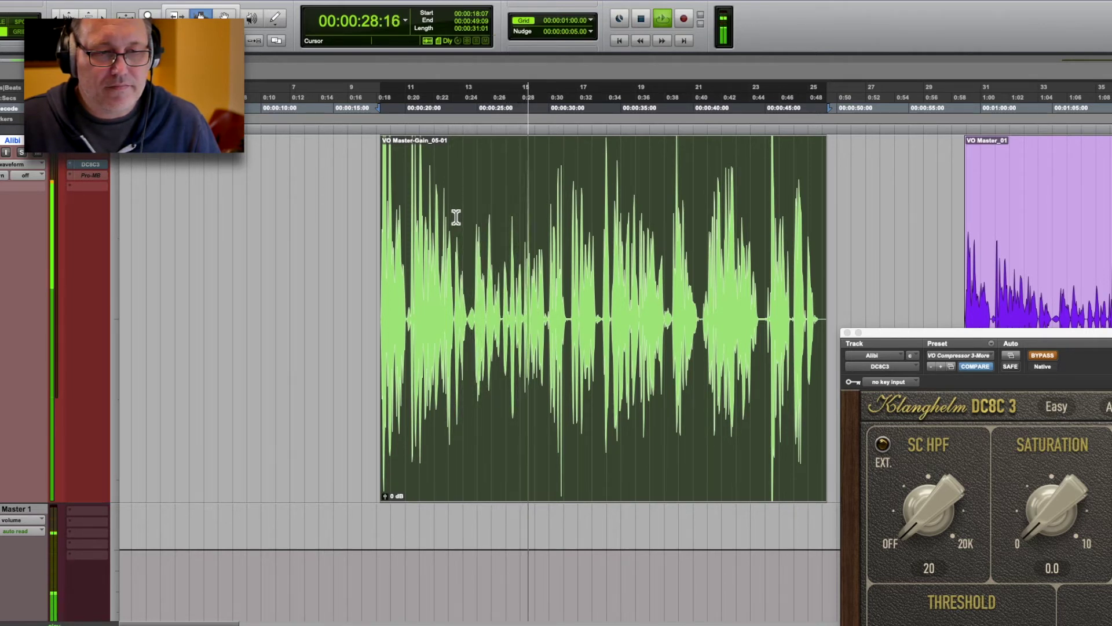
pyautogui.press('space')
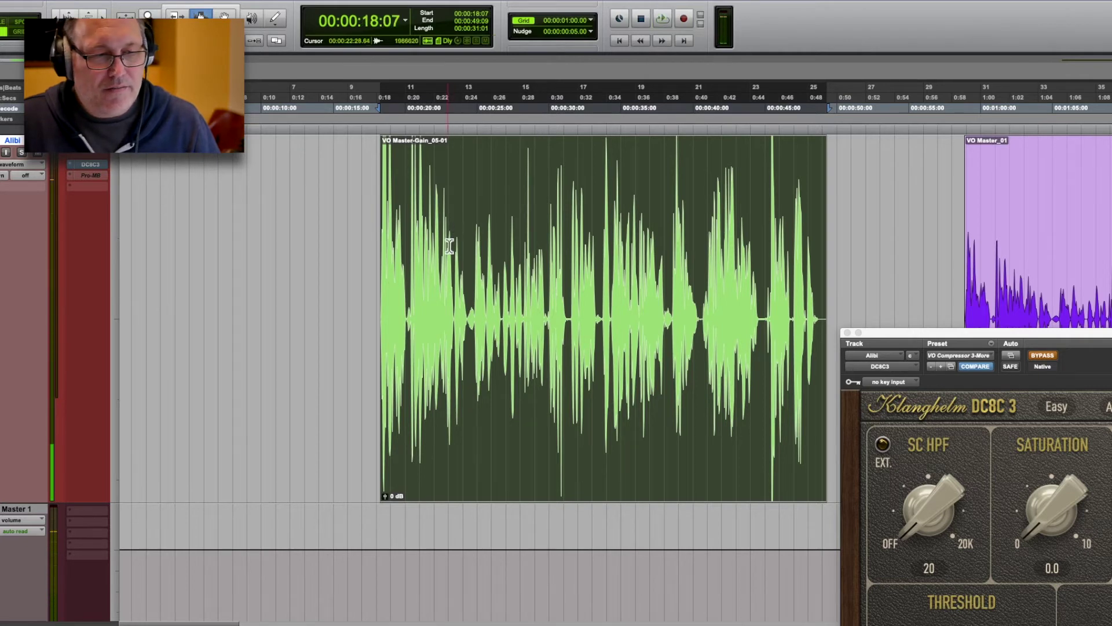
# Step: Select the clip's opening six seconds, and the passage from 24 to about 28 seconds, to compare their levels, and clear the selection
pyautogui.click(549, 246)
pyautogui.click(547, 243)
pyautogui.moveTo(468, 255); pyautogui.dragTo(383, 263)
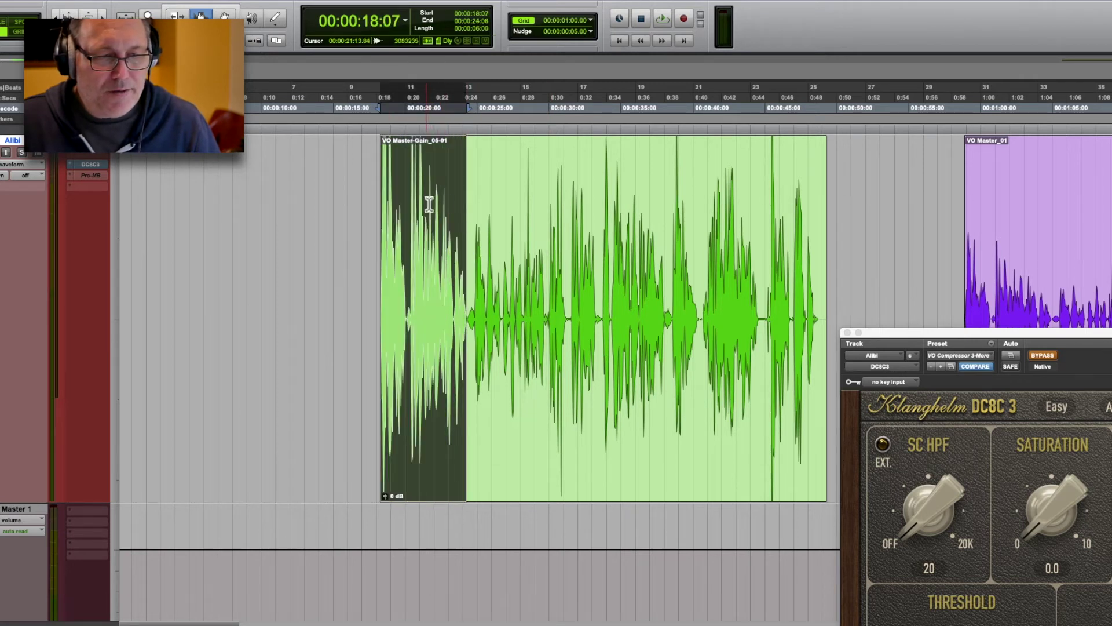
pyautogui.click(477, 271)
pyautogui.moveTo(462, 275); pyautogui.dragTo(525, 285)
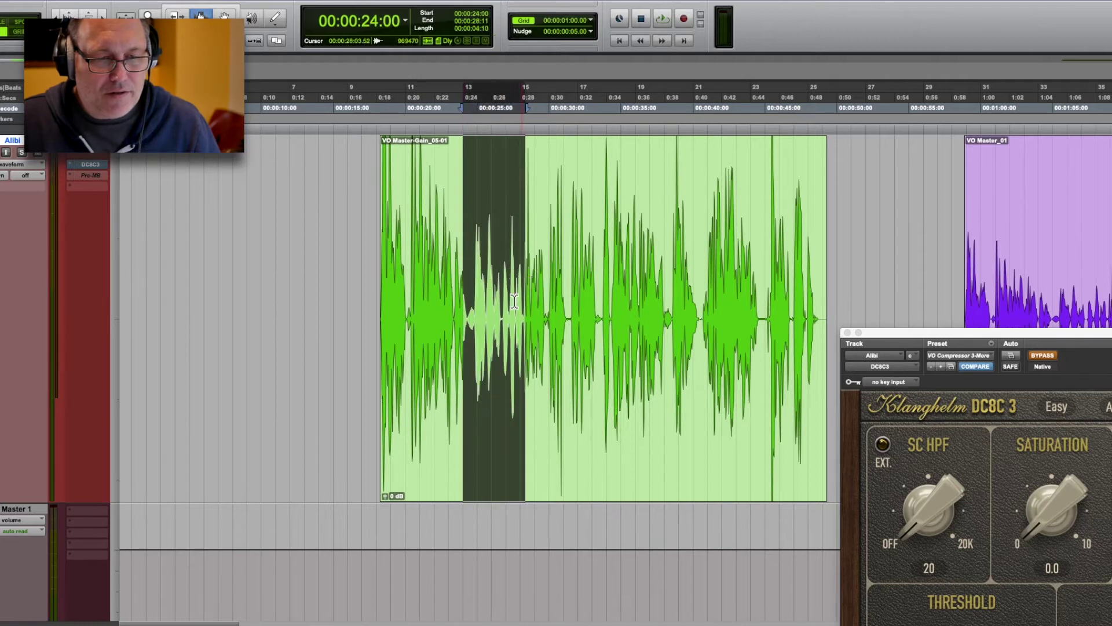
pyautogui.click(530, 312)
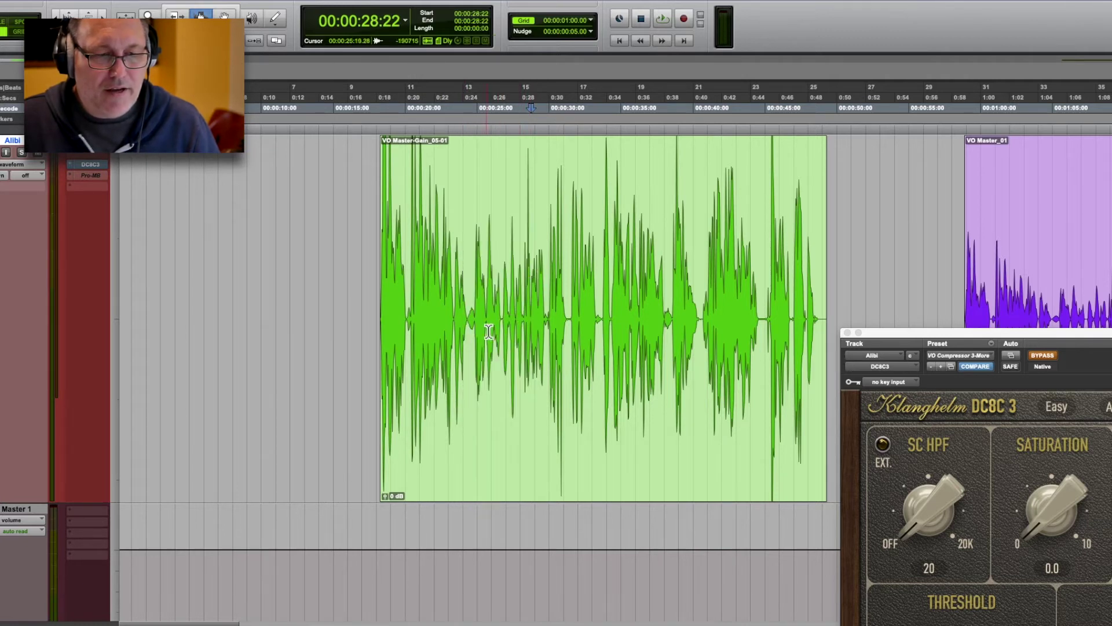
# Step: Re-enable the DC8C3 insert on the Alibi track and play the whole green voice-over clip compressed
pyautogui.moveTo(387, 502); pyautogui.dragTo(391, 505)
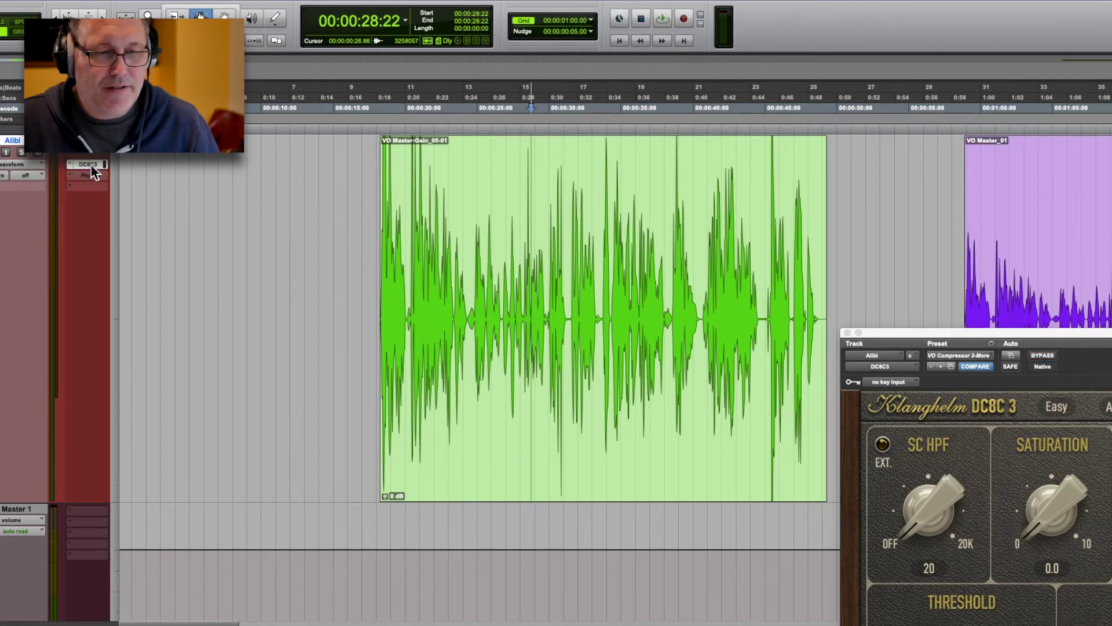
pyautogui.press('space')
pyautogui.doubleClick(548, 209)
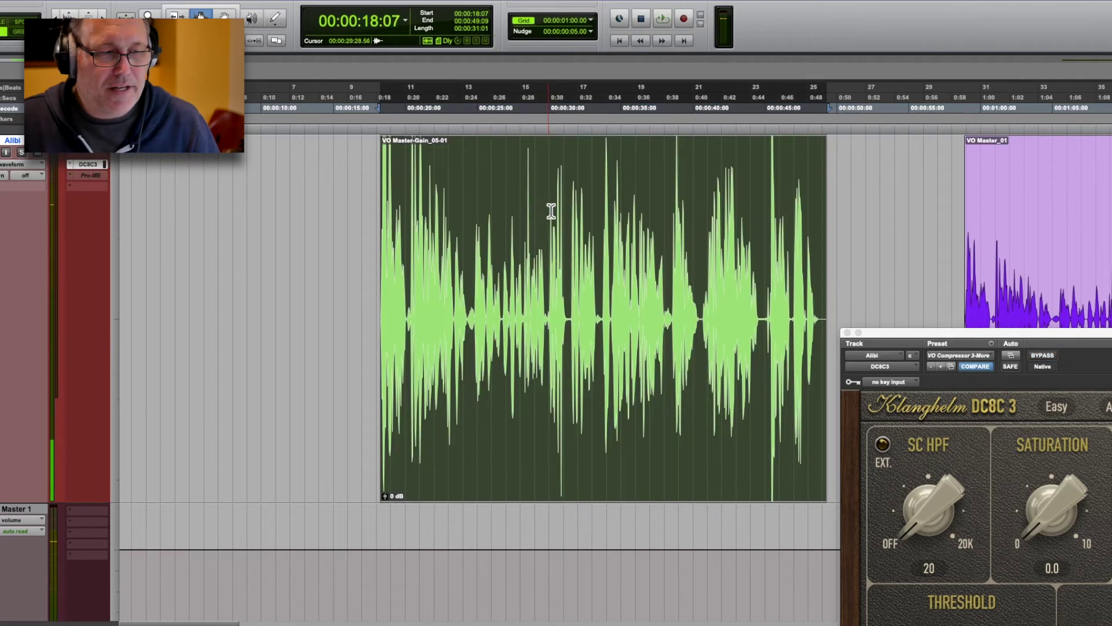
pyautogui.press('space')
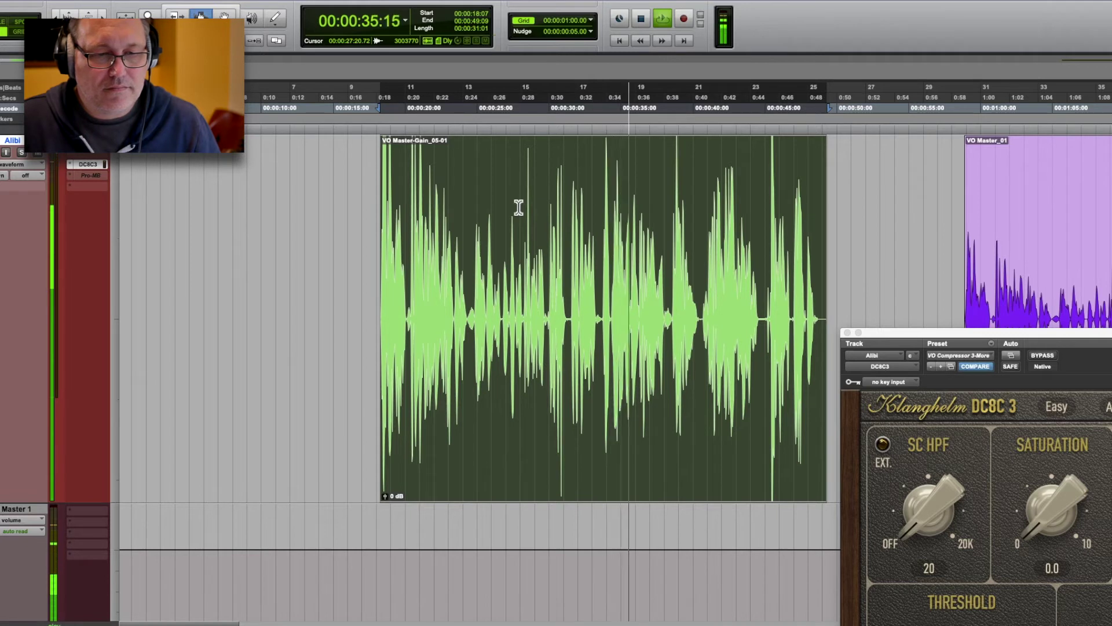
pyautogui.press('space')
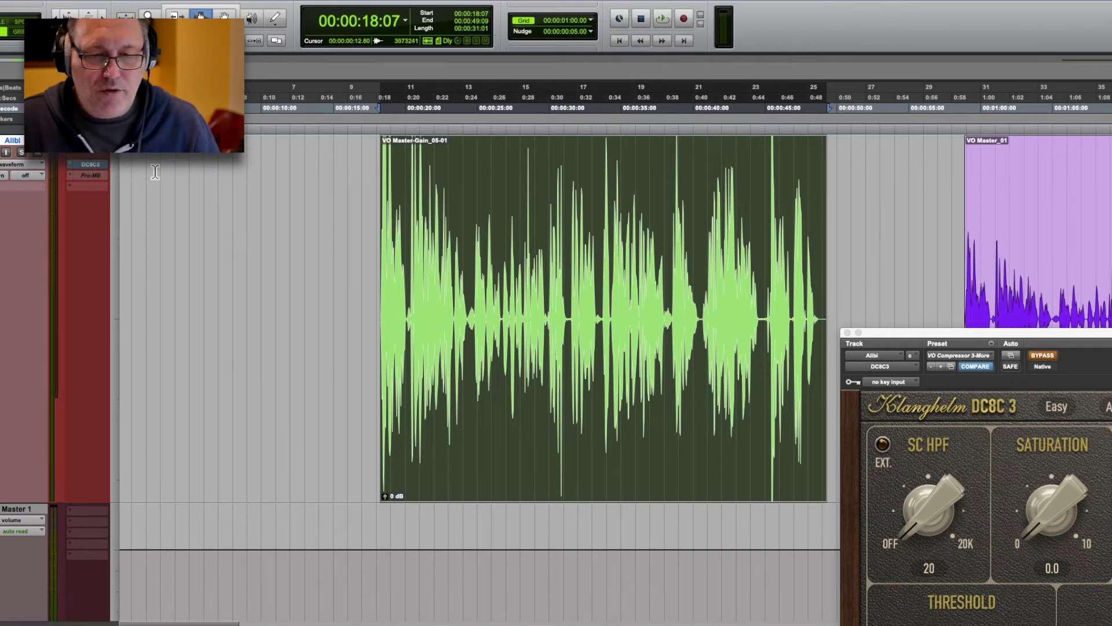
# Step: Play the clip's opening seconds with the DC8C3 bypassed, and reactivate the compressor
pyautogui.press('space')
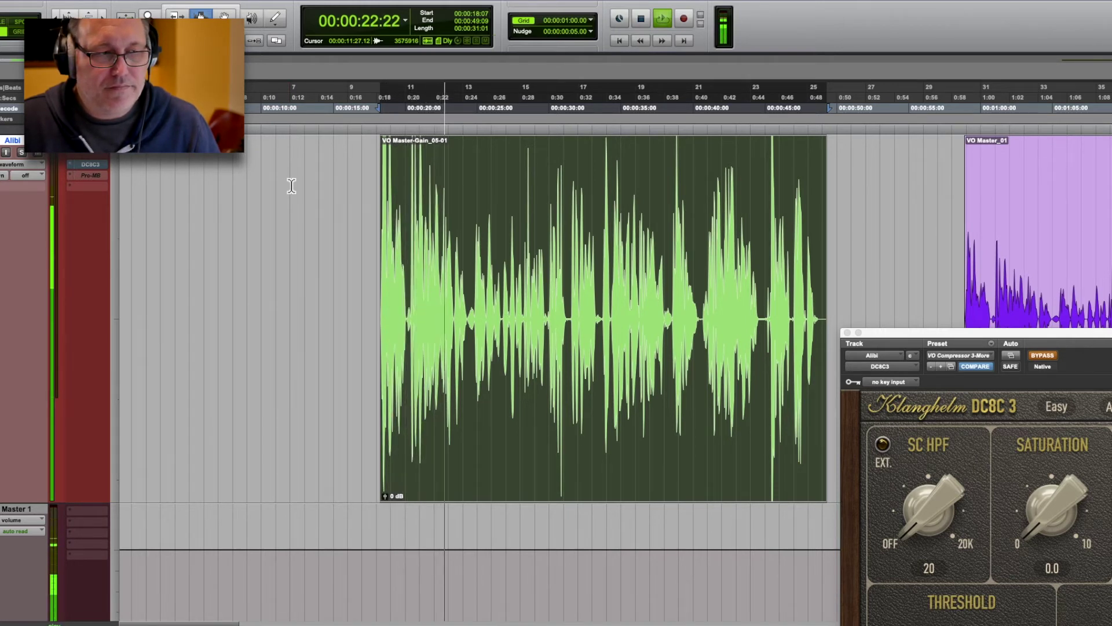
pyautogui.press('space')
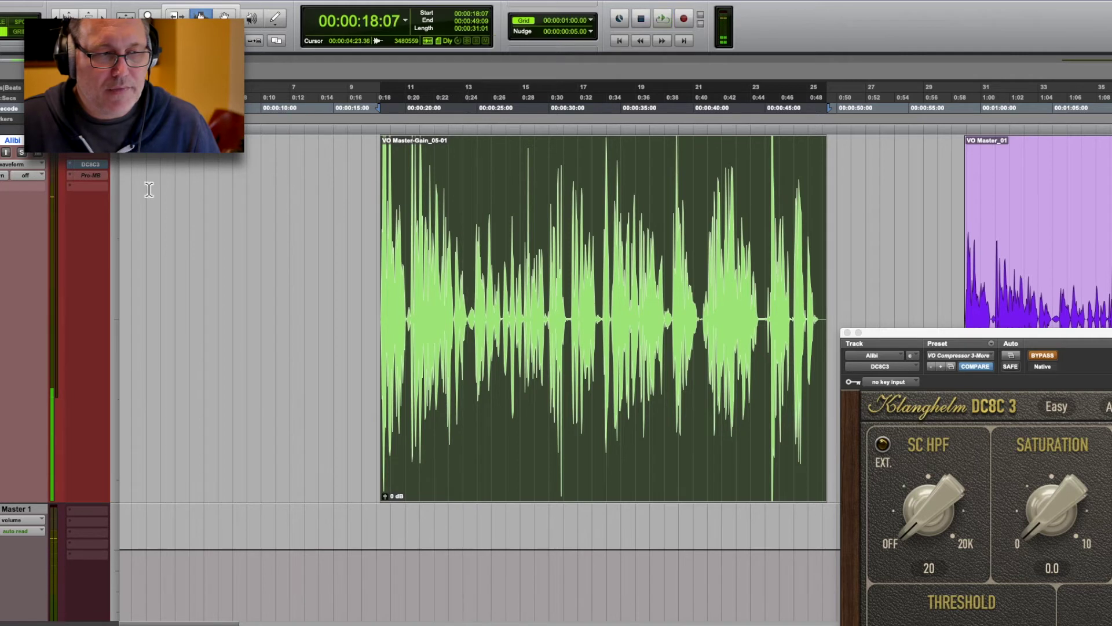
pyautogui.keyDown('super'); pyautogui.click(92, 167); pyautogui.keyUp('super')
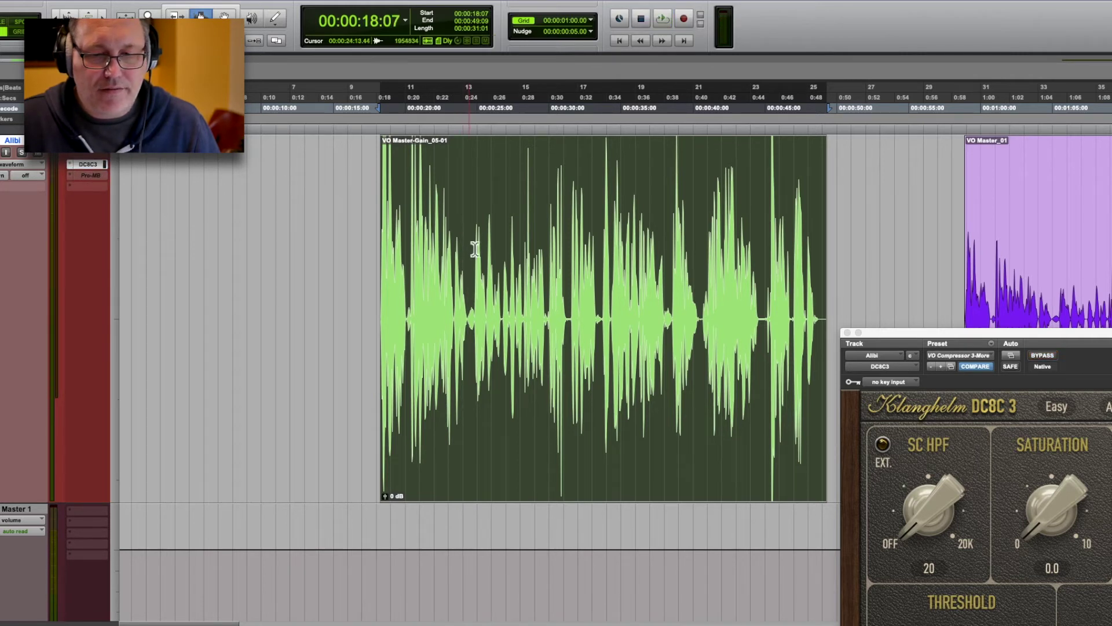
# Step: Play the clip's opening through the active DC8C3 with its meters in view, and move the plug-in window below the upper waveform
pyautogui.press('space')
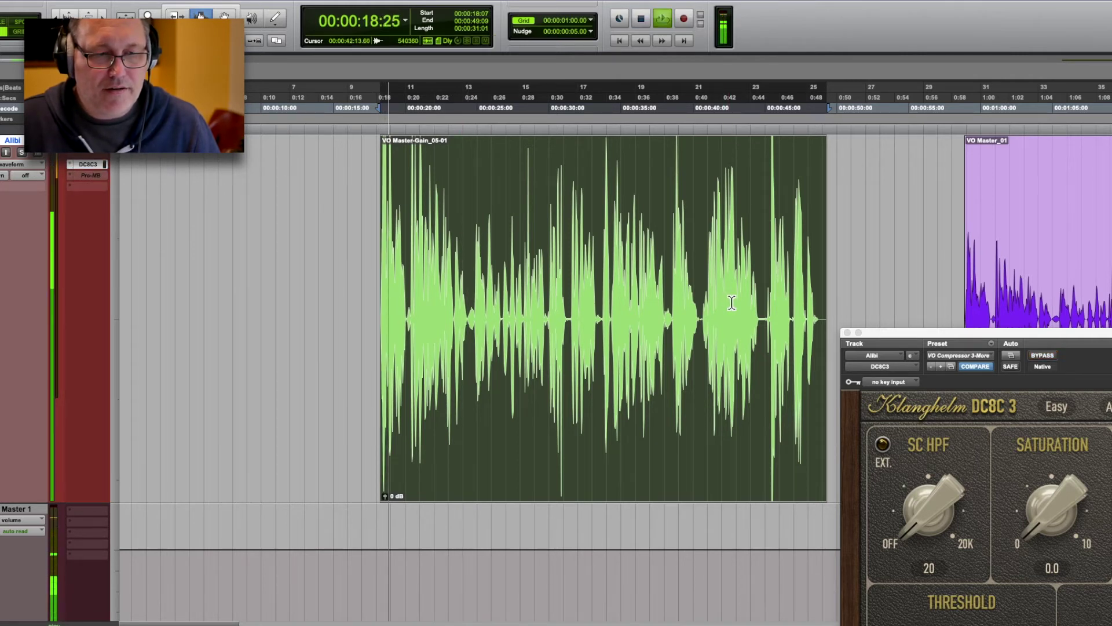
pyautogui.moveTo(911, 336); pyautogui.dragTo(464, 186)
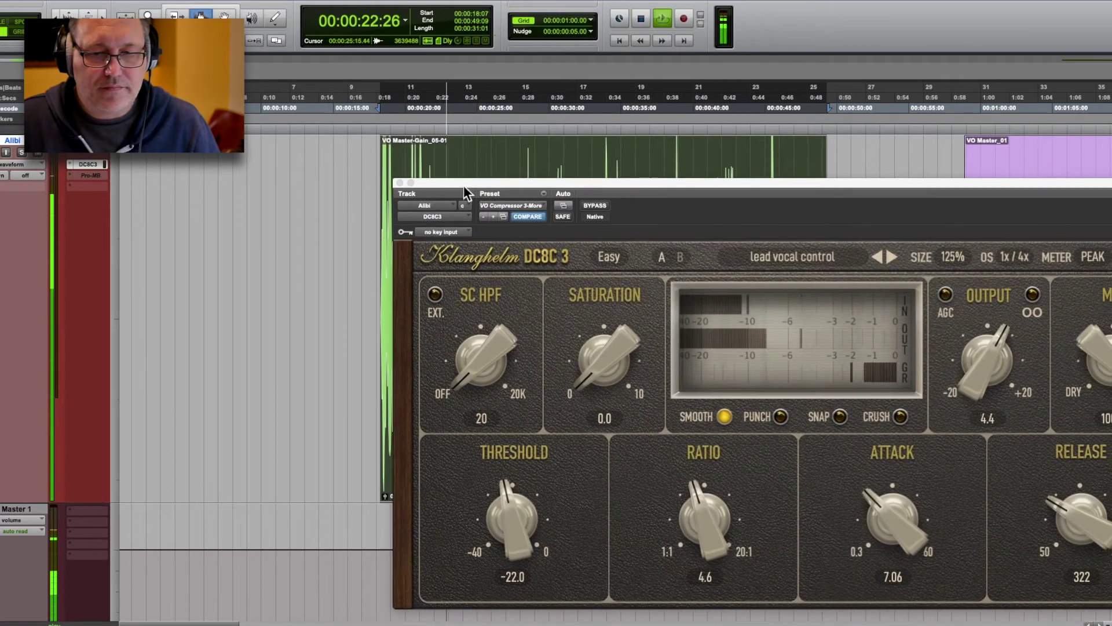
pyautogui.moveTo(585, 180); pyautogui.dragTo(498, 162)
pyautogui.press('space')
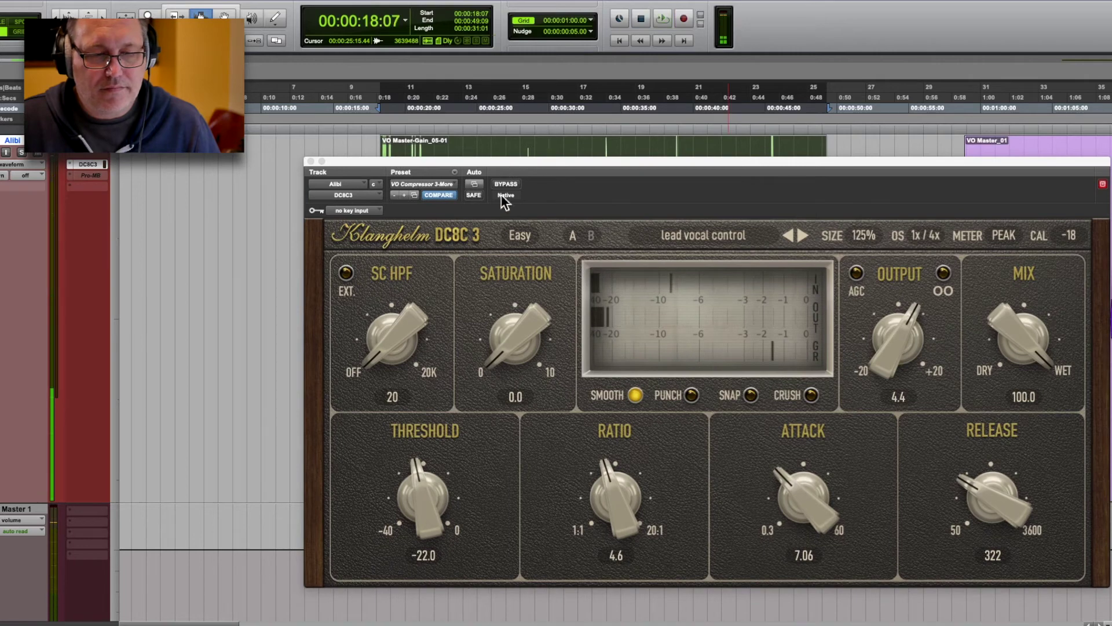
pyautogui.moveTo(584, 169); pyautogui.dragTo(571, 291)
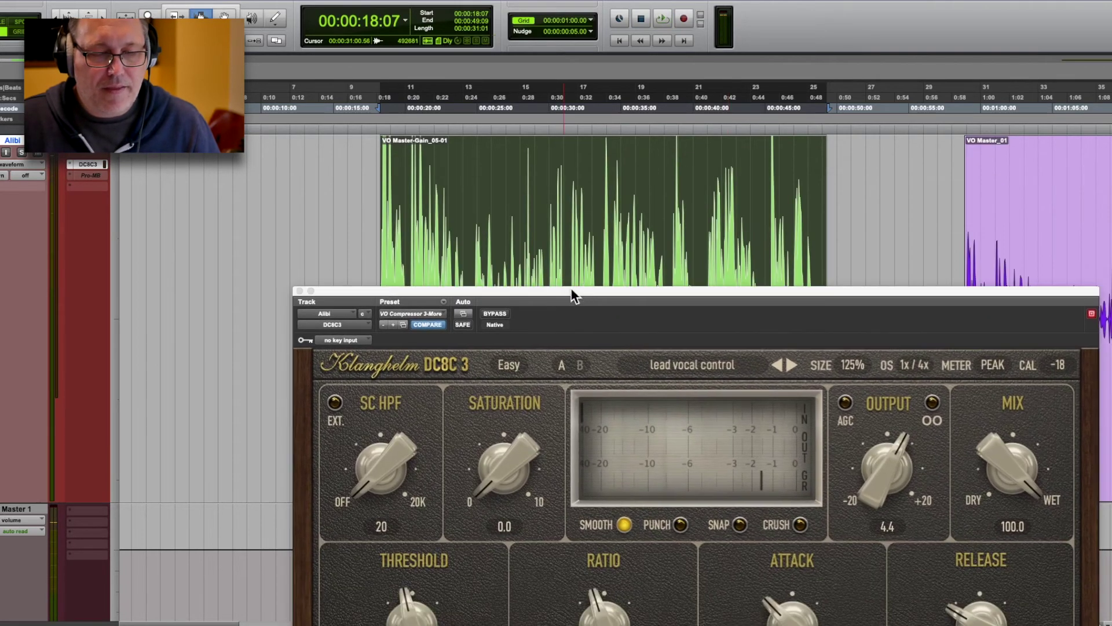
# Step: Open the Alibi track's Dorrough loudness meter from the Mix window and position it over the Edit window
pyautogui.press('super+equal')
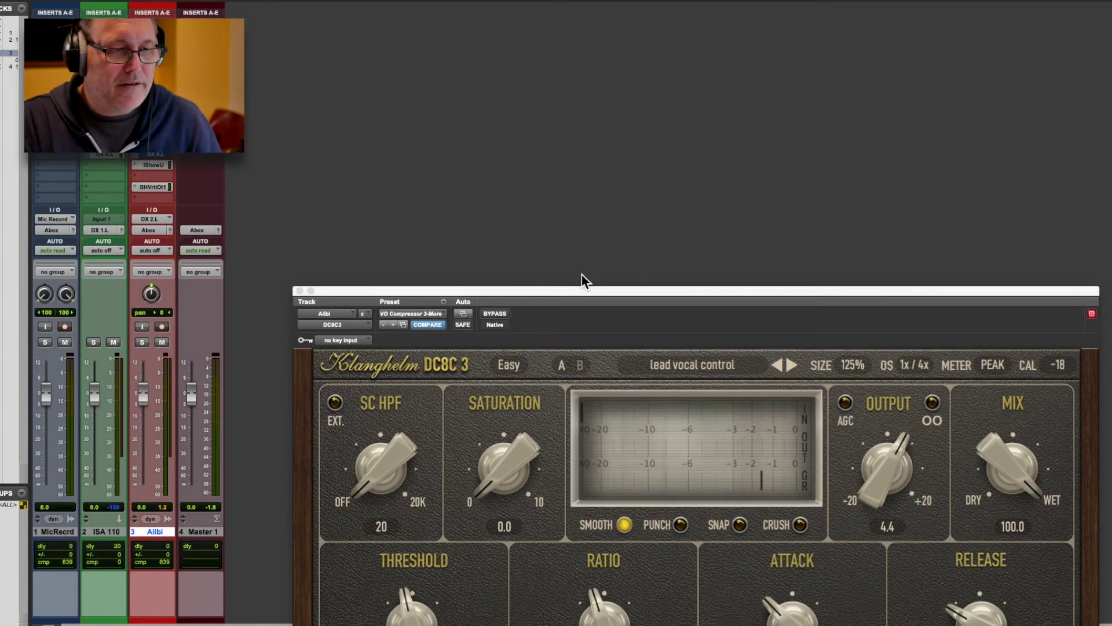
pyautogui.press('super+equal')
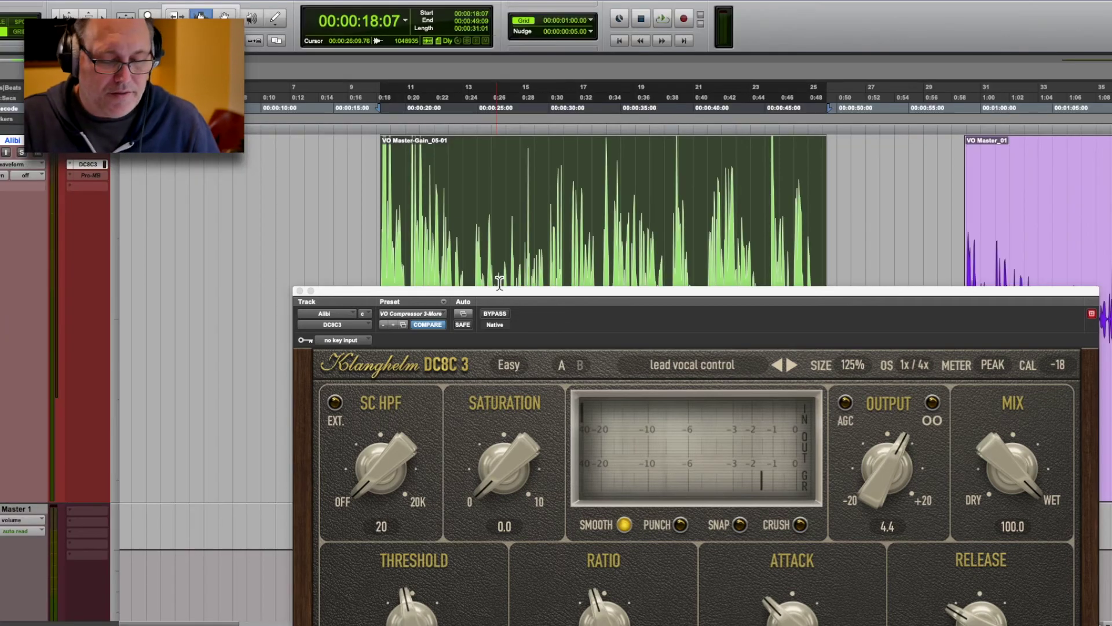
pyautogui.press('super+equal')
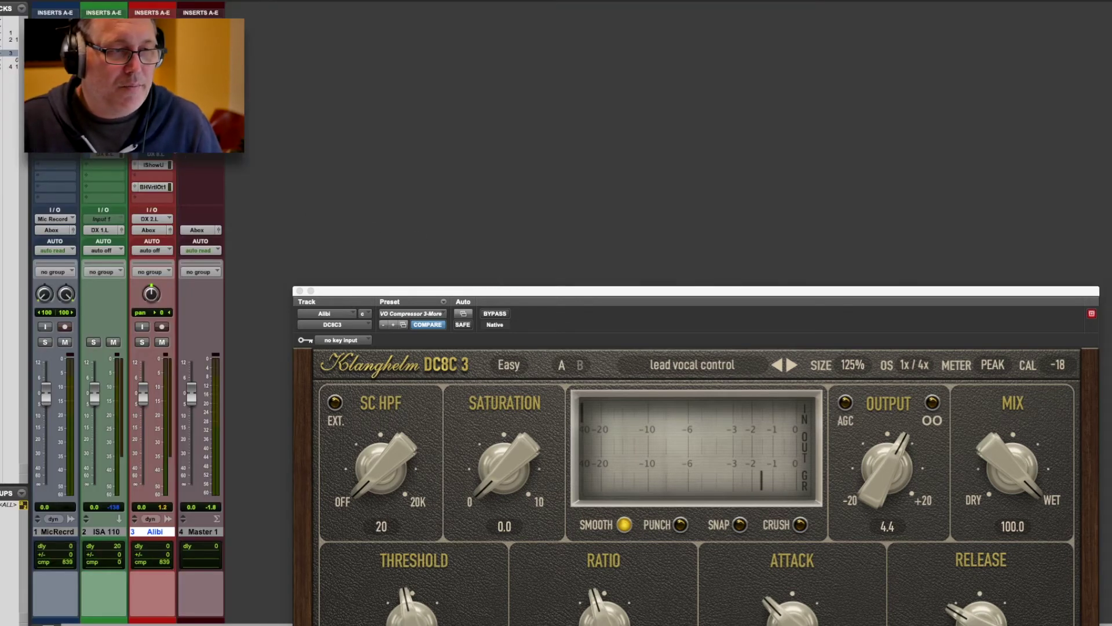
pyautogui.click(152, 56)
pyautogui.press('super+equal')
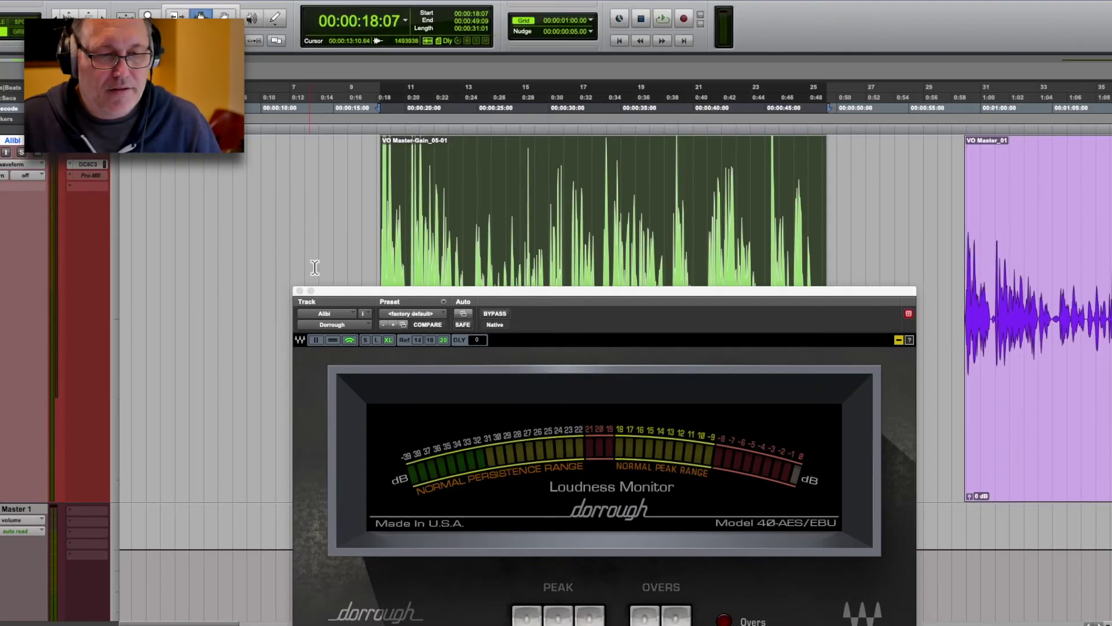
pyautogui.moveTo(475, 289); pyautogui.dragTo(265, 200)
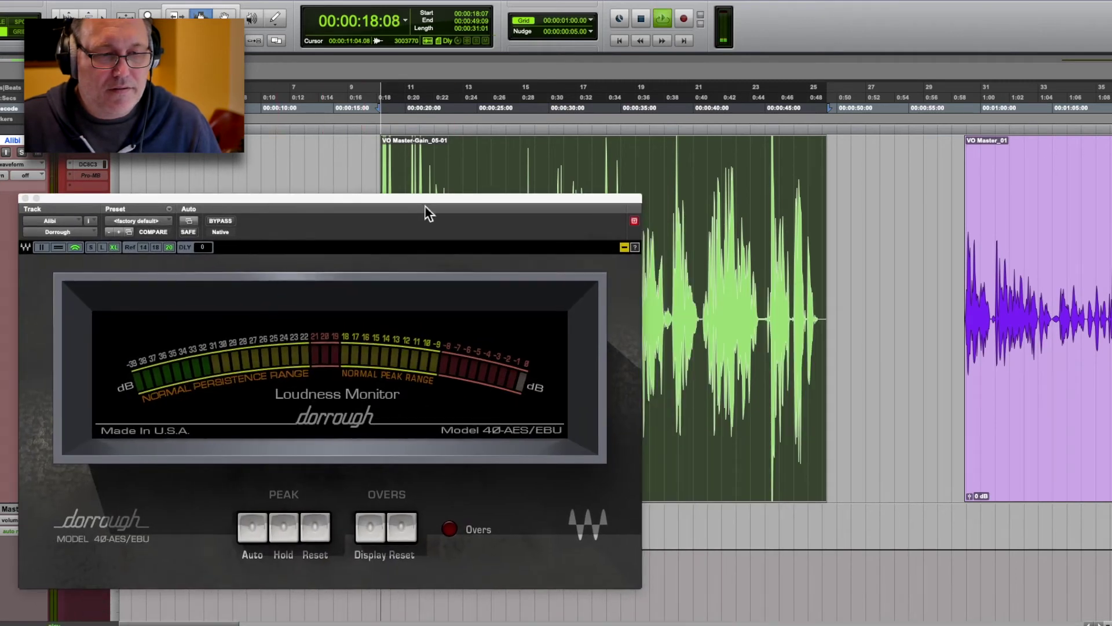
# Step: Play the clip's opening seconds twice to examine its persistence and peak levels on the Dorrough meter
pyautogui.press('space')
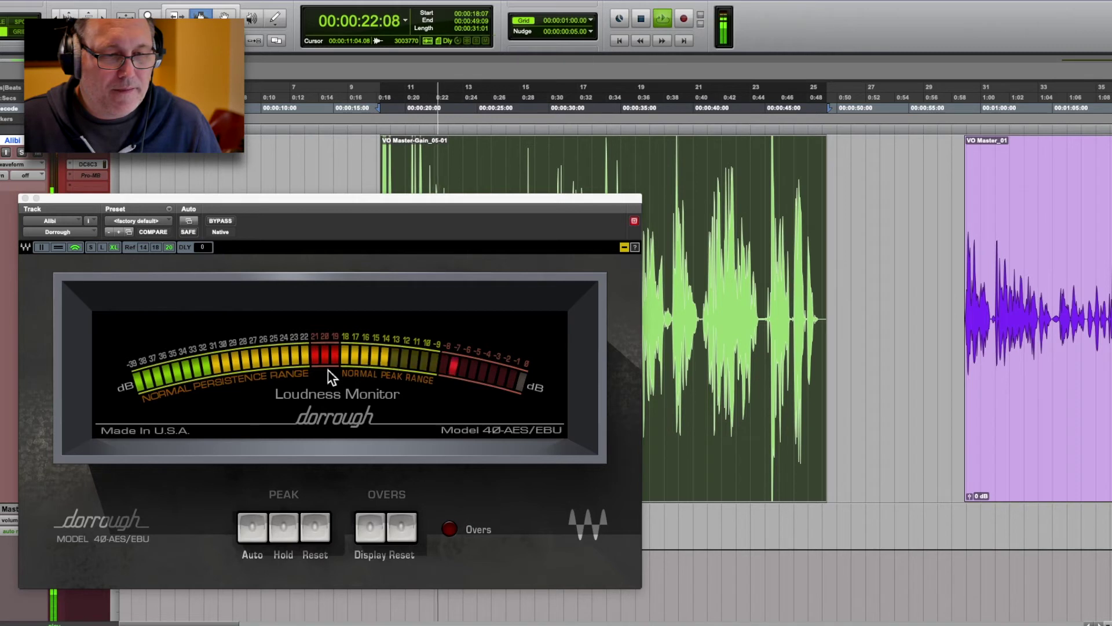
pyautogui.press('space')
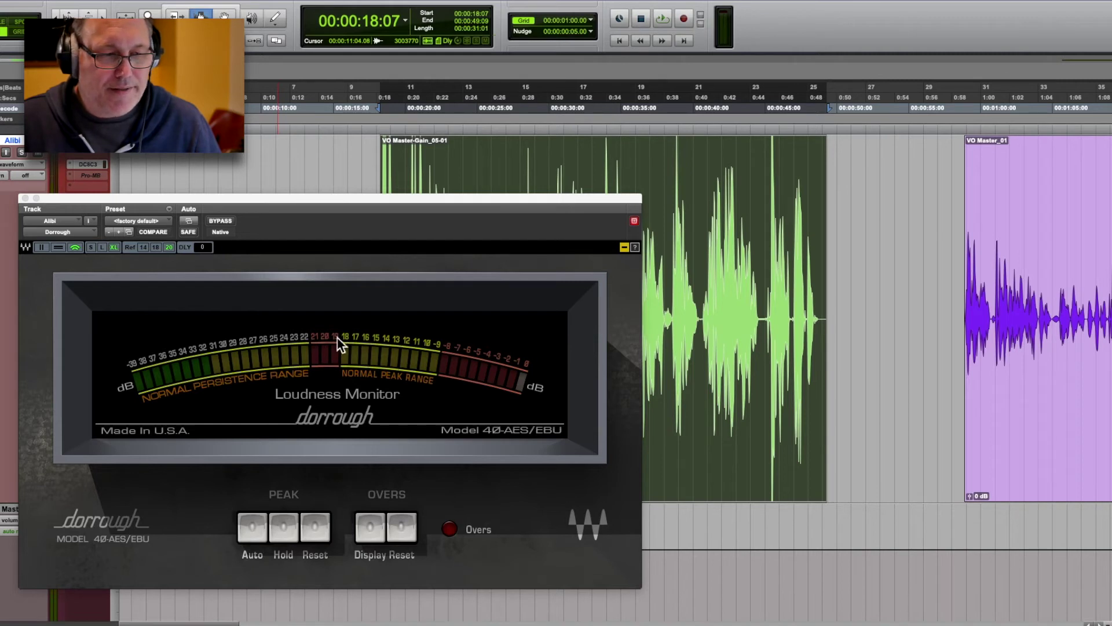
pyautogui.press('space')
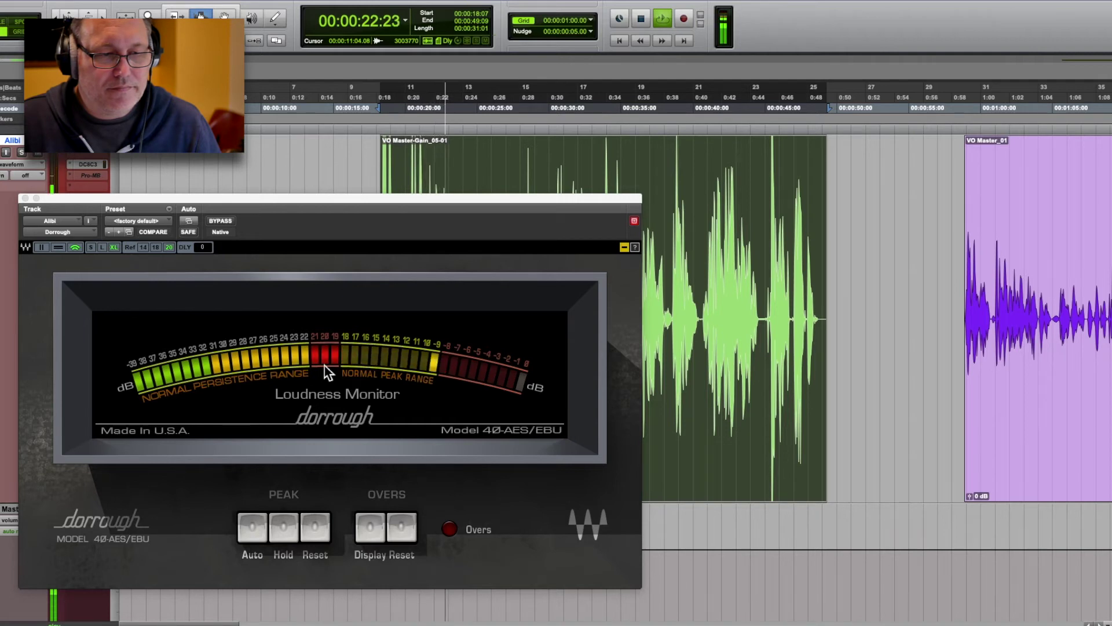
pyautogui.press('space')
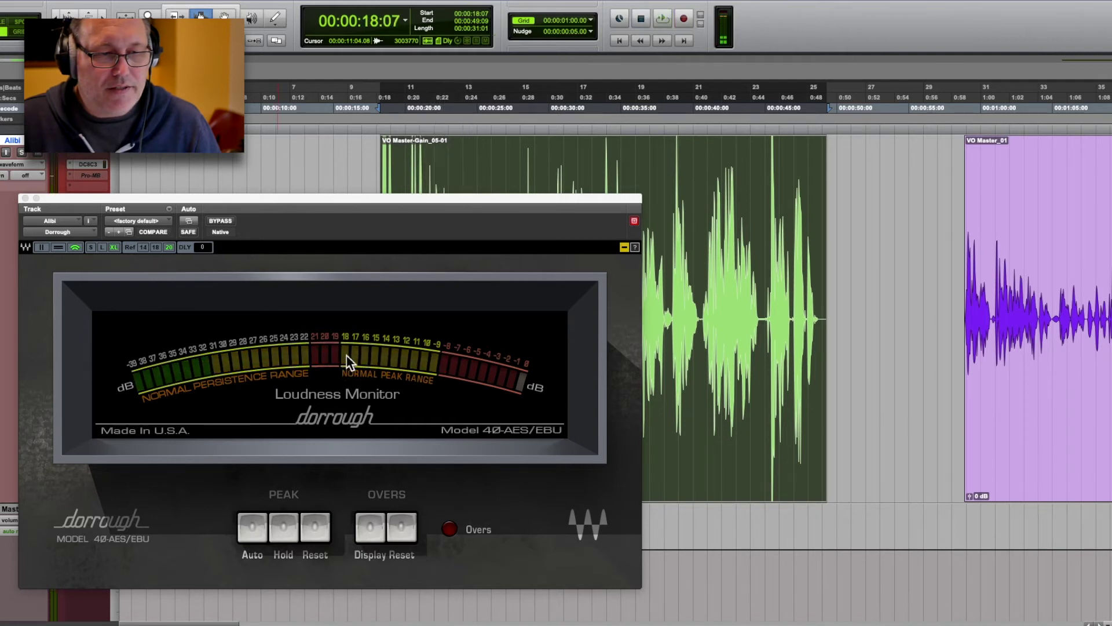
# Step: Open the Alibi track's NUGEN VisLM2 meter from the Mix window and place it beside the green clip in the Edit window
pyautogui.press('super+equal')
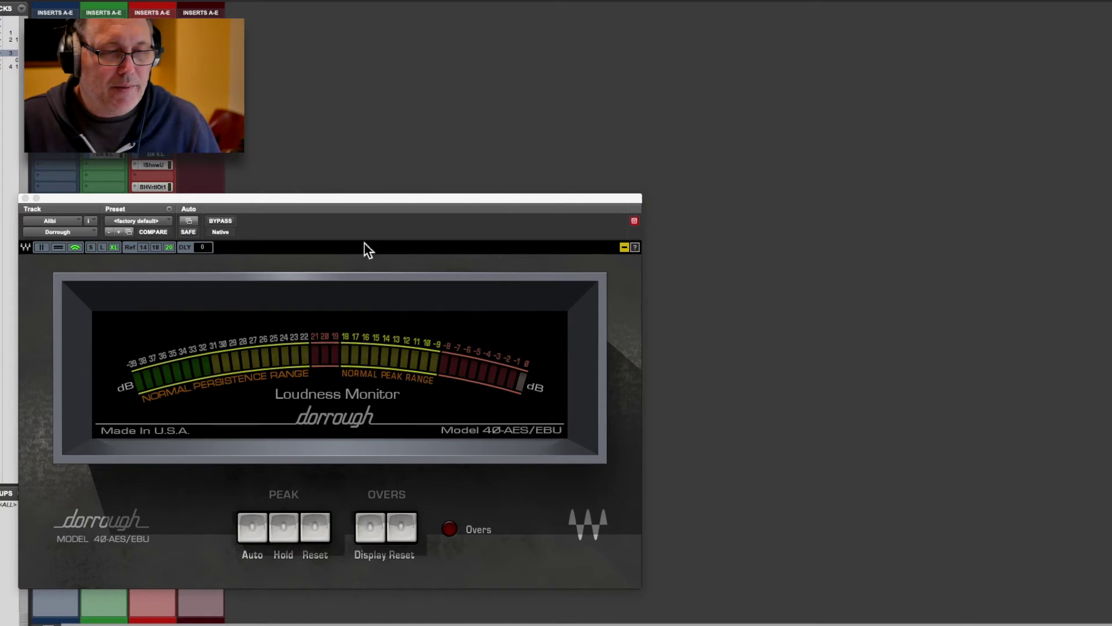
pyautogui.moveTo(355, 200); pyautogui.dragTo(766, 100)
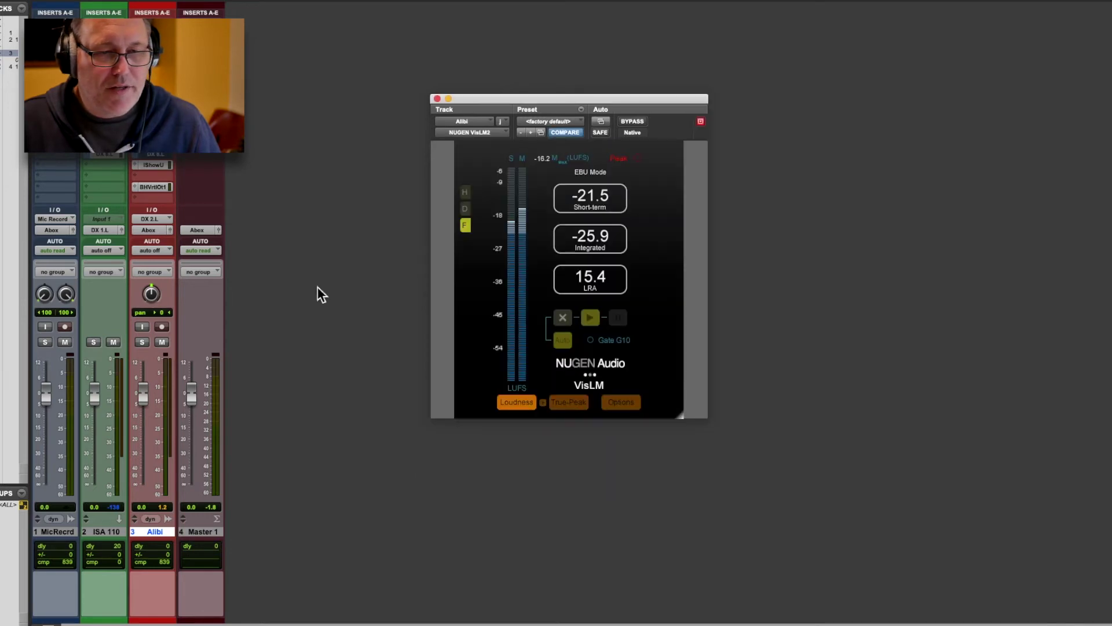
pyautogui.press('super+equal')
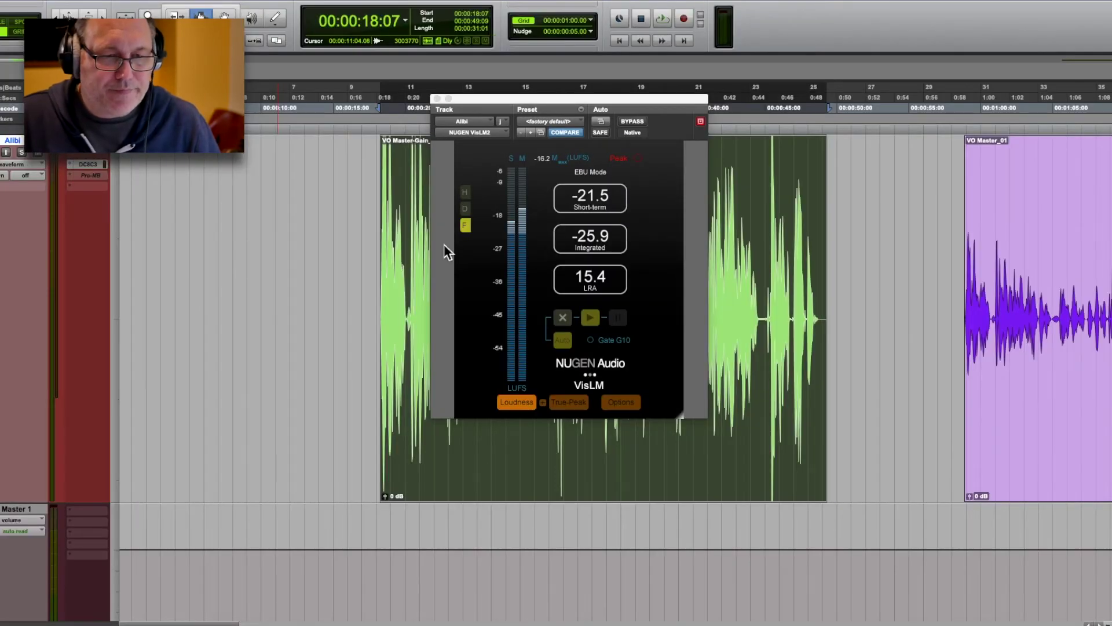
pyautogui.moveTo(537, 99); pyautogui.dragTo(210, 163)
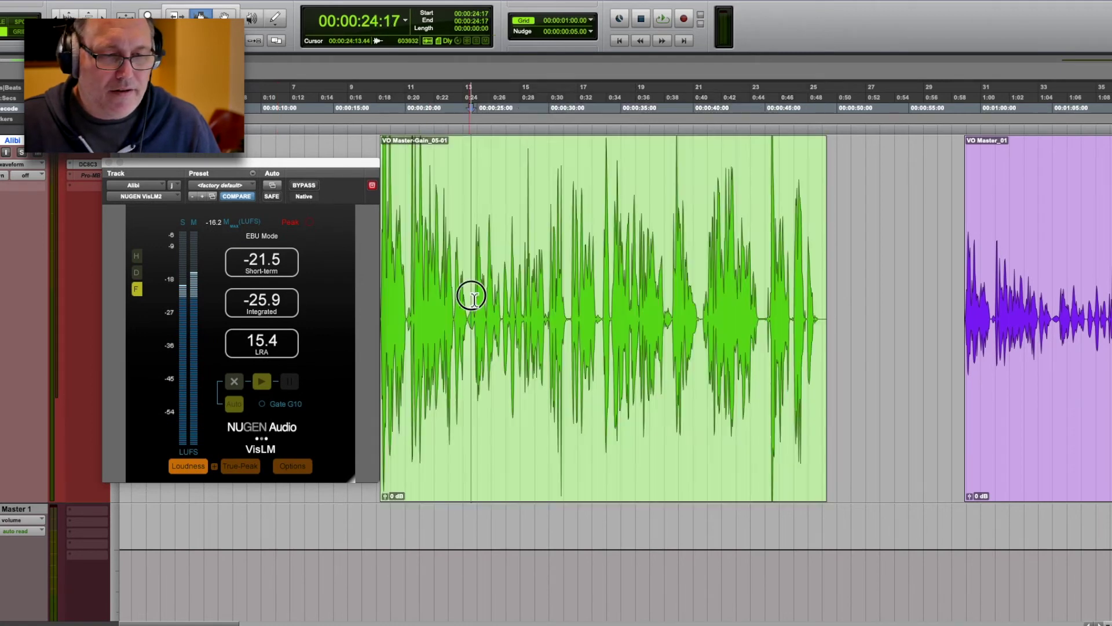
# Step: Select the green clip's opening six seconds, up to about the 24-second mark
pyautogui.click(470, 298)
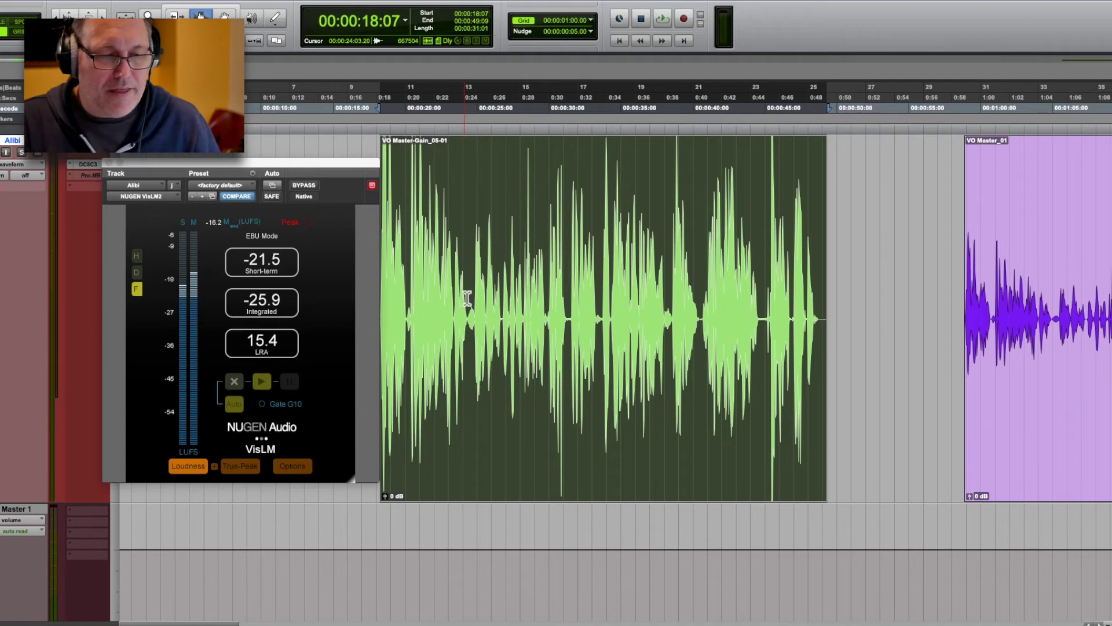
pyautogui.click(472, 296)
pyautogui.hotkey('alt', 'shift', 'Tab')
pyautogui.click(472, 290)
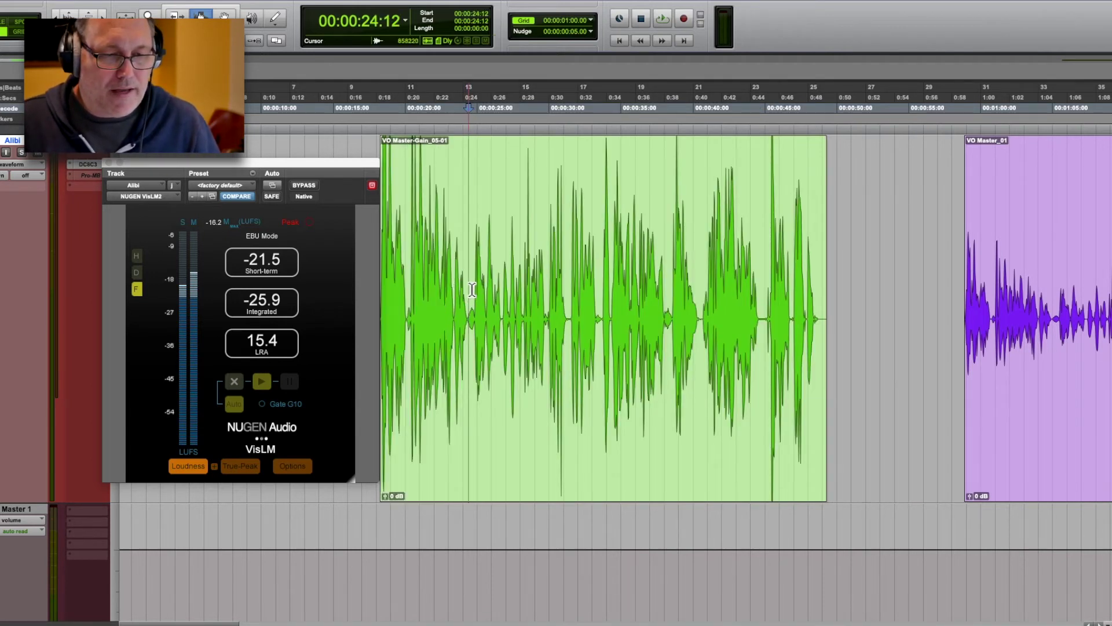
pyautogui.hotkey('alt', 'shift', 'Tab')
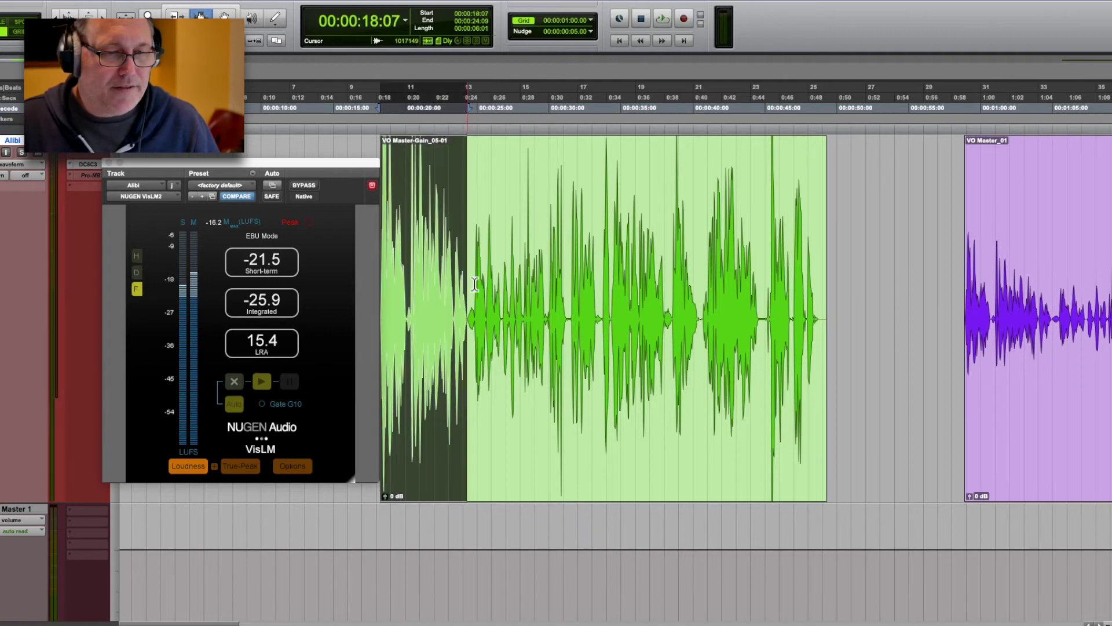
# Step: Select the whole green clip and measure its loudness in VisLM over two playback passes, clearing the readings before each pass
pyautogui.doubleClick(484, 282)
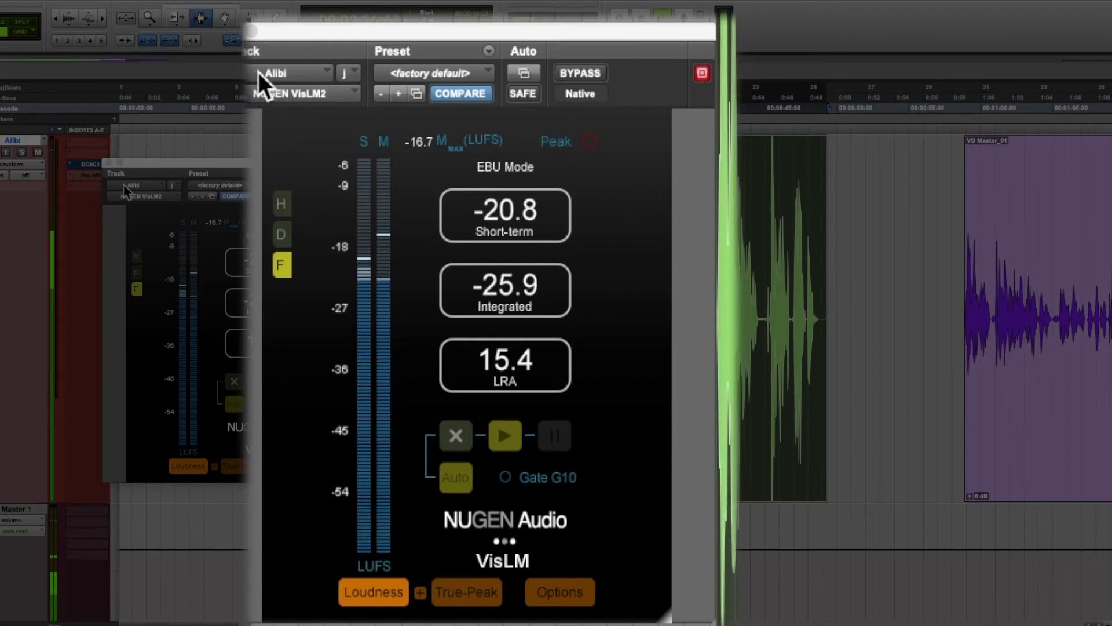
pyautogui.click(455, 438)
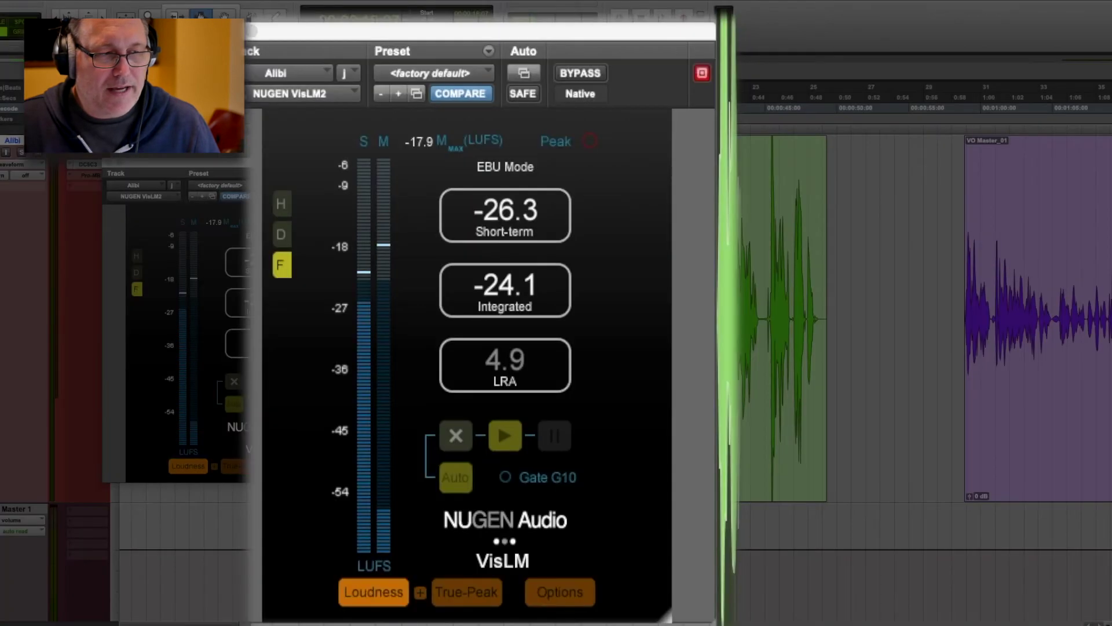
pyautogui.click(457, 436)
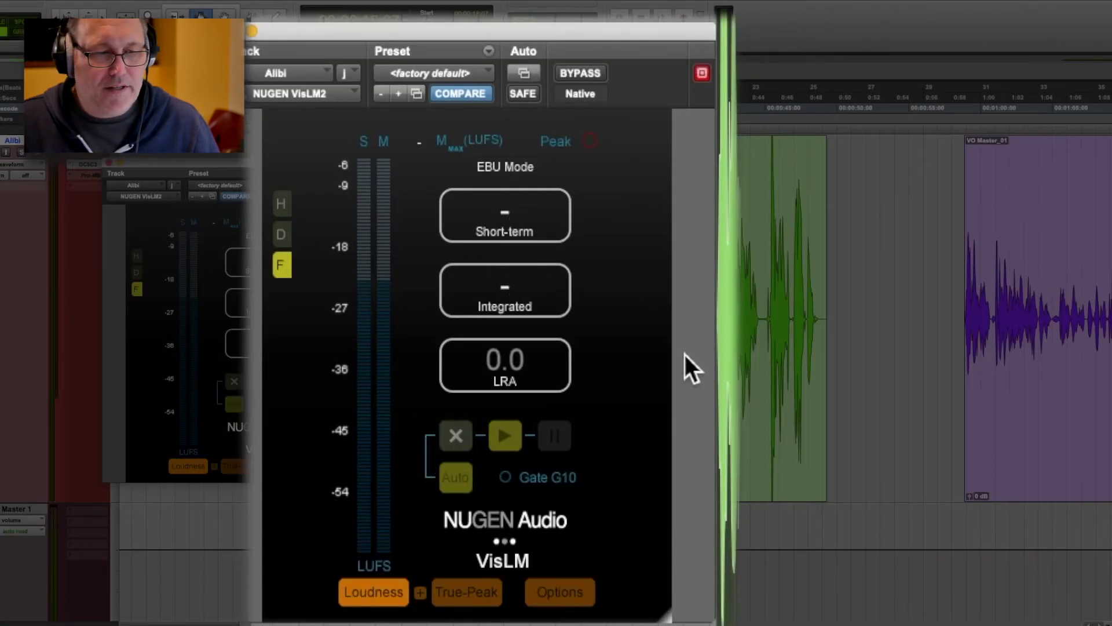
pyautogui.press('space')
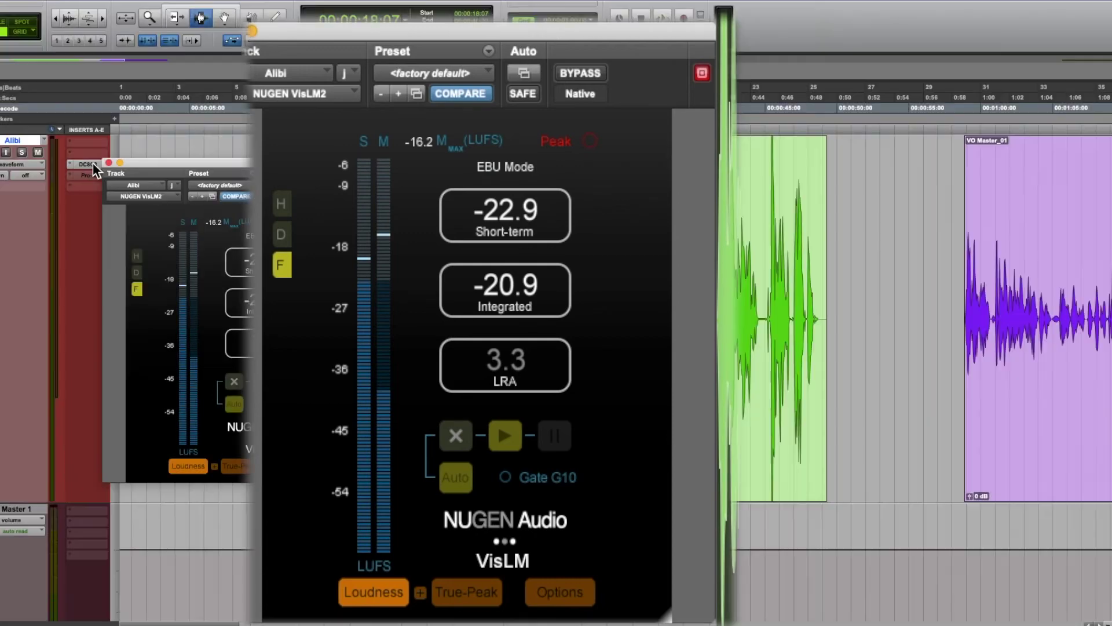
# Step: Open the DC8C3 window from the Alibi track, move it below the clip's upper waveform and select the whole green clip
pyautogui.click(92, 164)
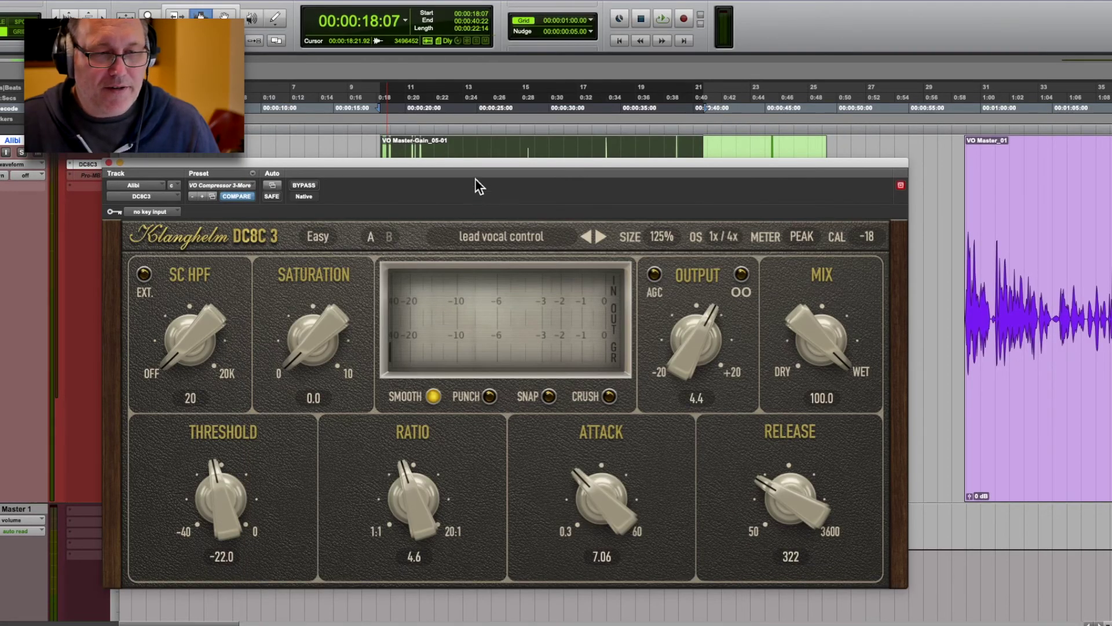
pyautogui.moveTo(490, 163); pyautogui.dragTo(522, 139)
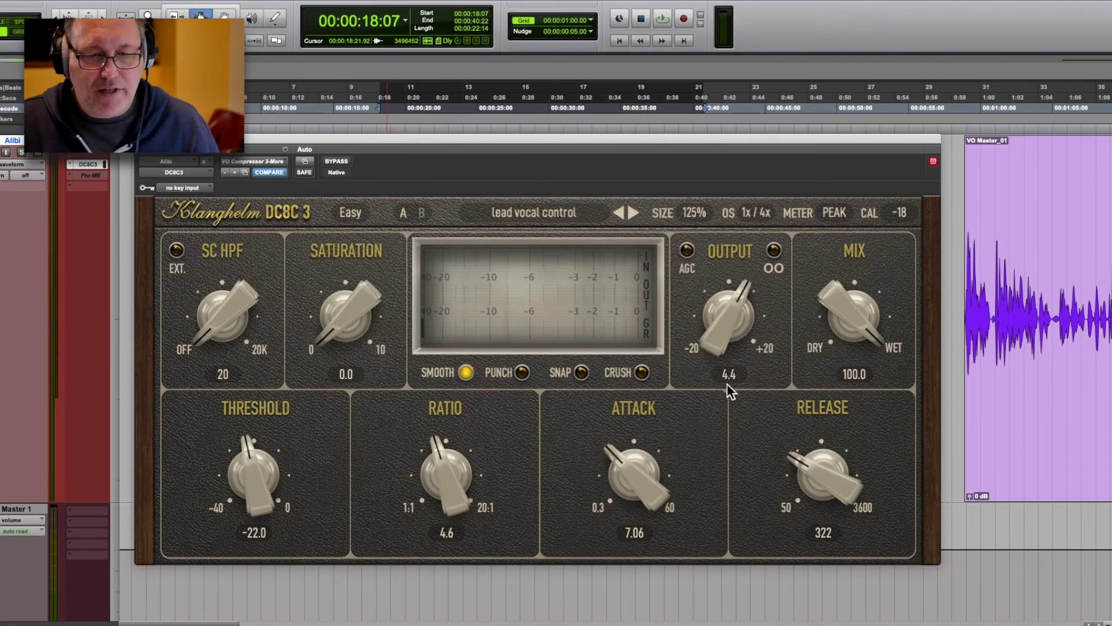
pyautogui.moveTo(483, 144); pyautogui.dragTo(496, 249)
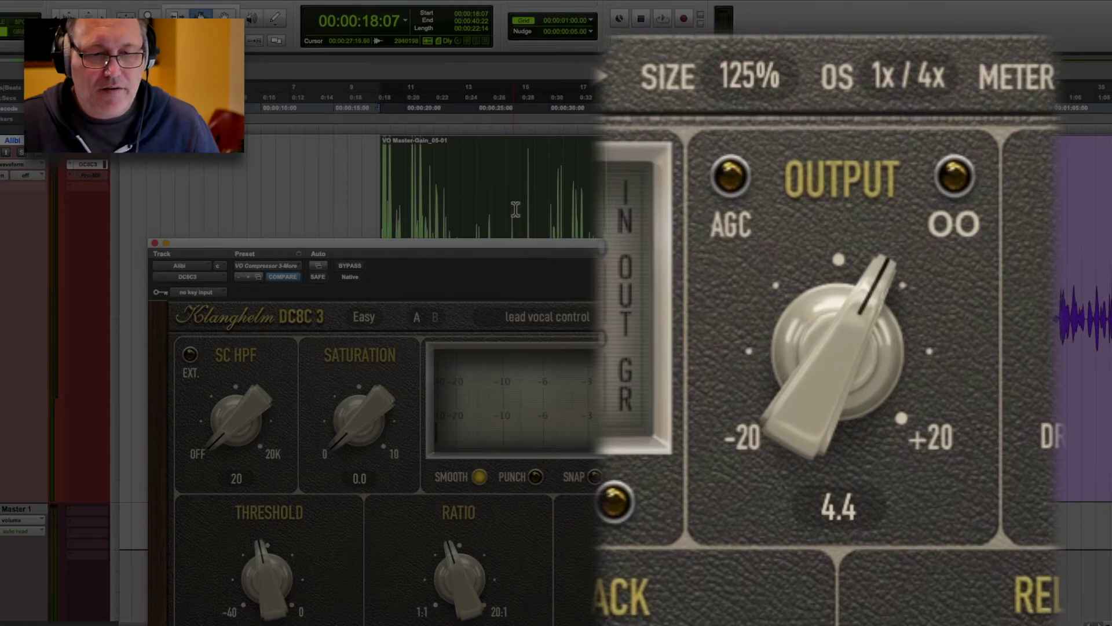
pyautogui.moveTo(518, 245); pyautogui.dragTo(563, 244)
pyautogui.doubleClick(510, 200)
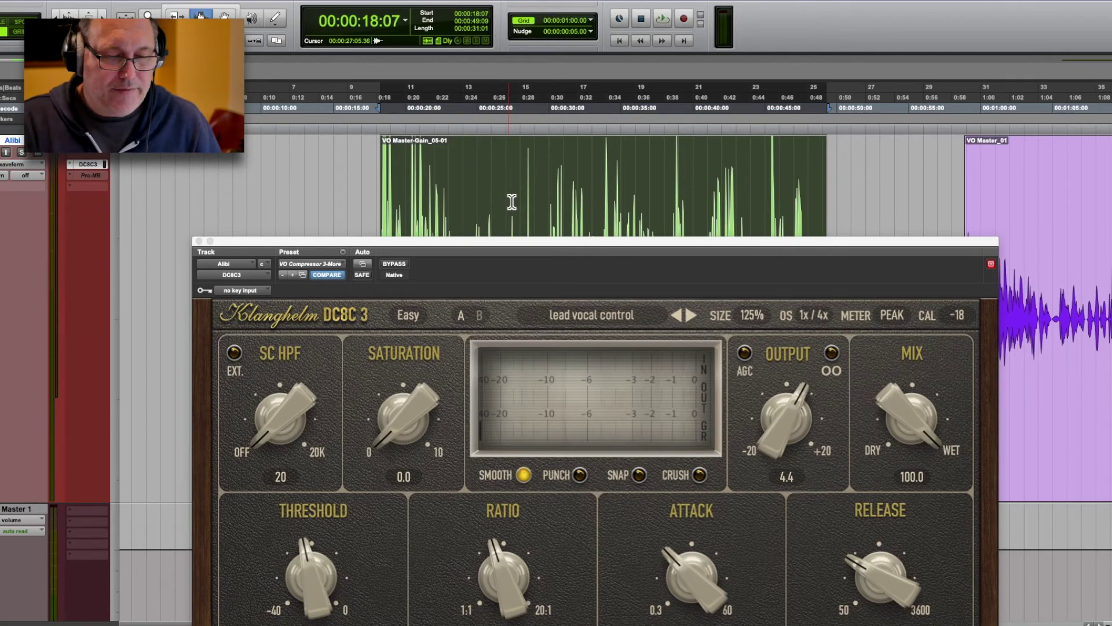
# Step: Close the DC8C3 window, insert the mono Waves L1 limiter after DC8C3 on the Alibi track and move its window over the green clip
pyautogui.click(198, 241)
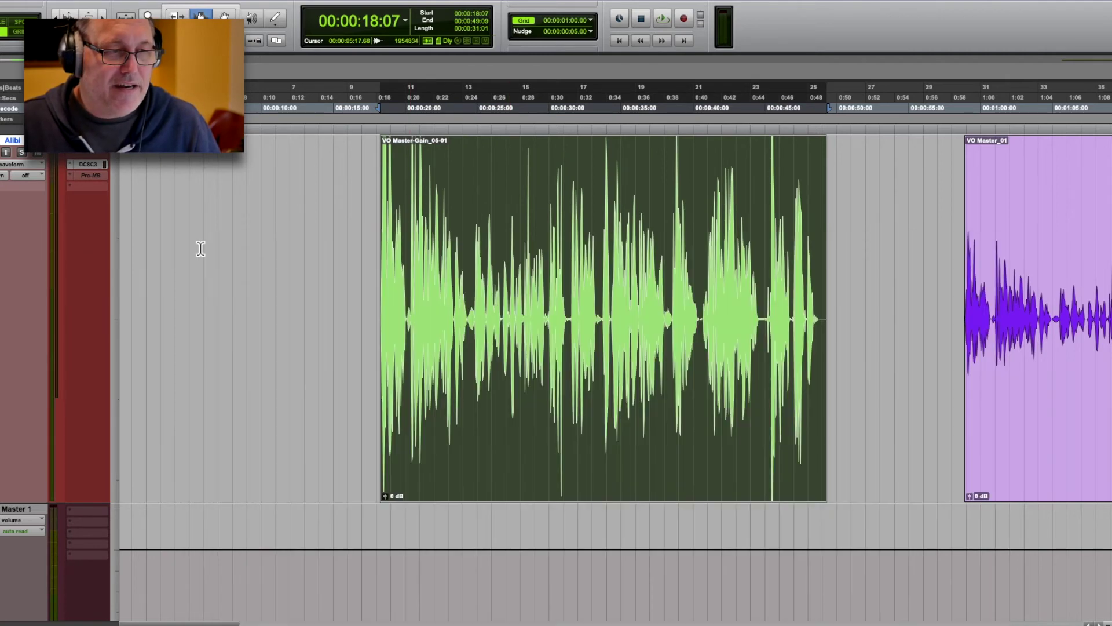
pyautogui.click(72, 181)
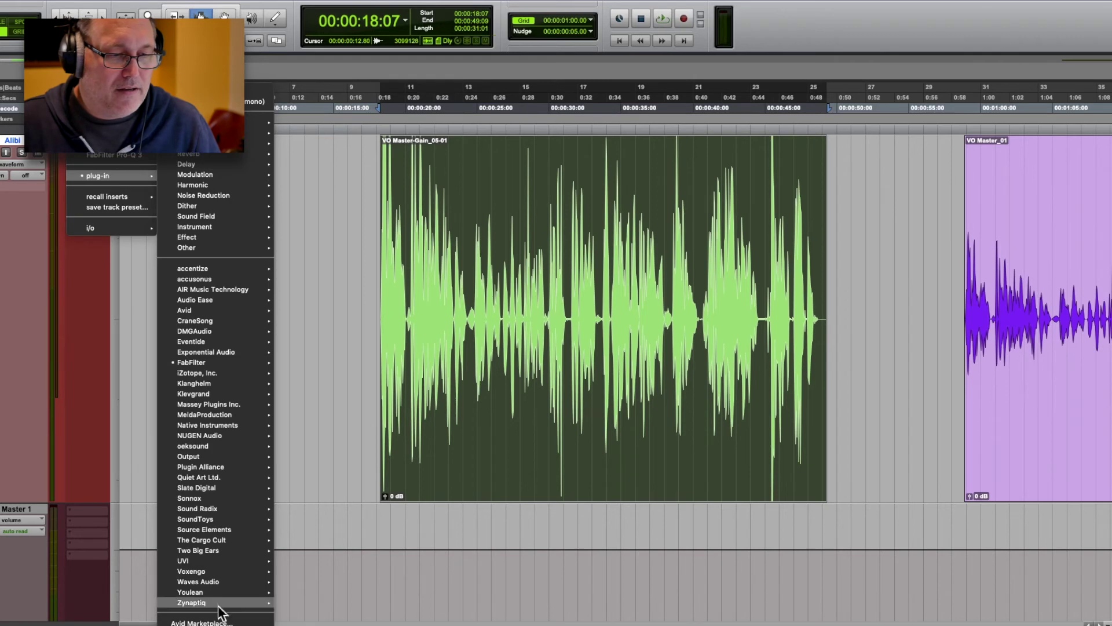
pyautogui.moveTo(220, 581)
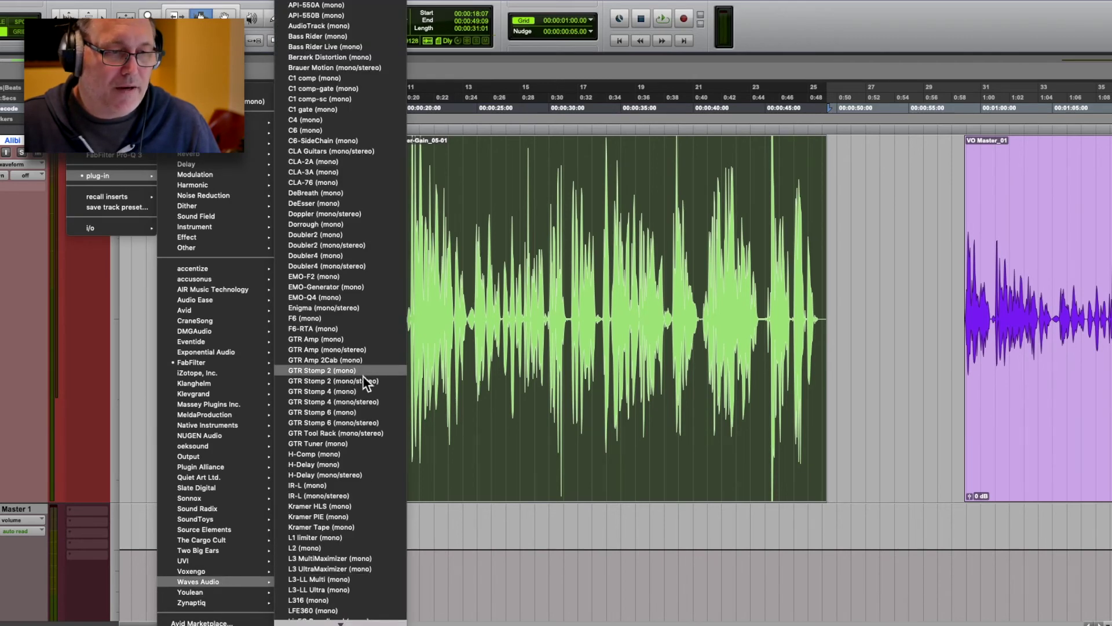
pyautogui.click(347, 536)
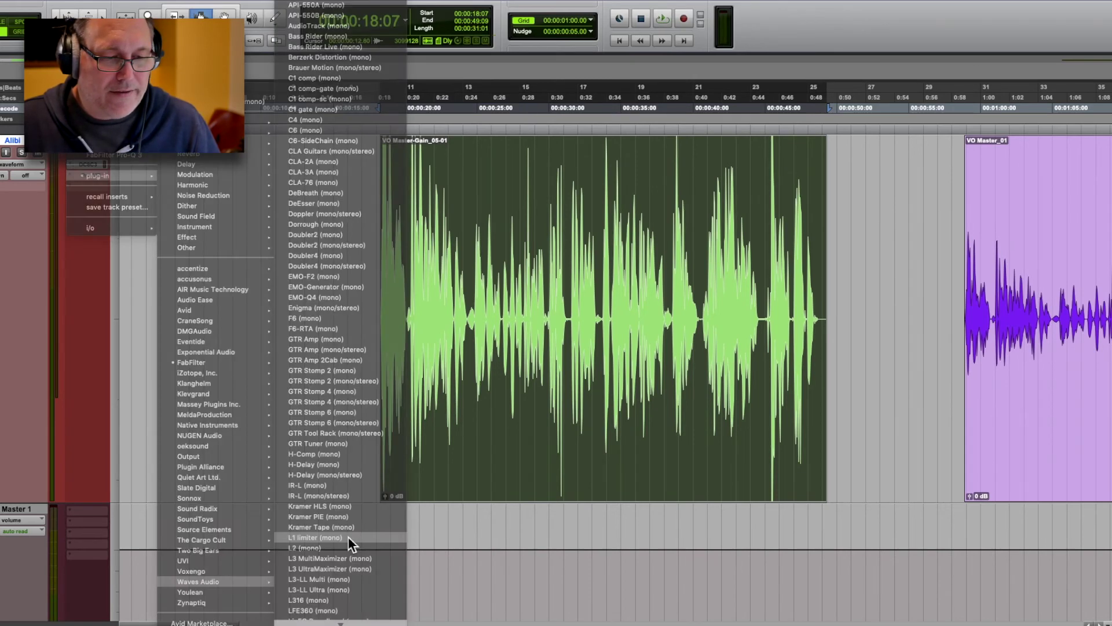
pyautogui.moveTo(372, 243); pyautogui.dragTo(471, 173)
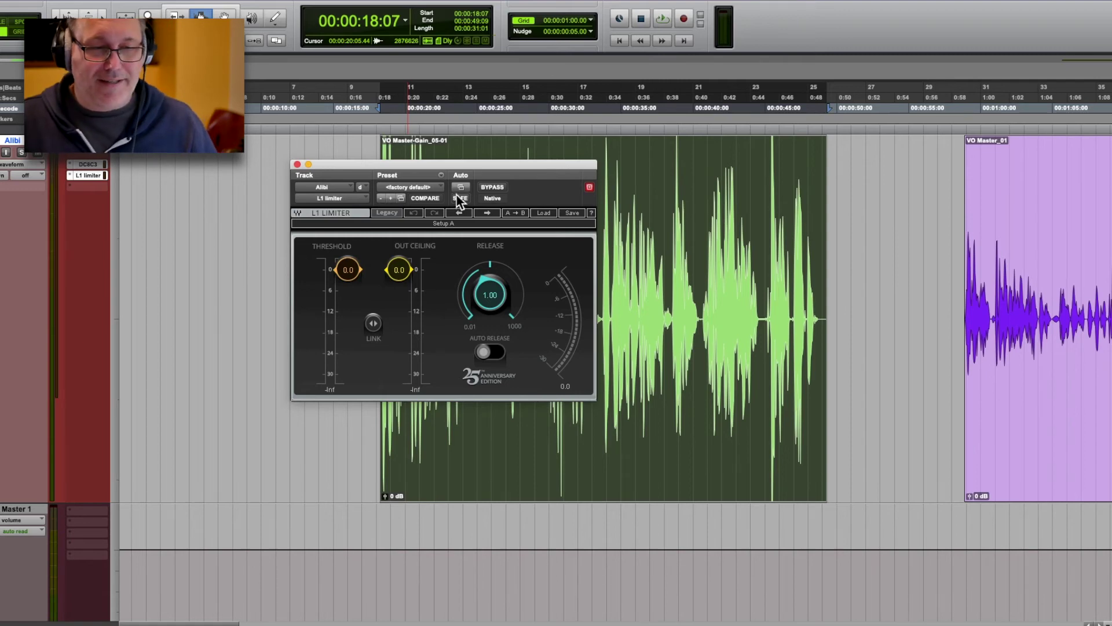
# Step: Insert the mono Massey L2007 limiter below the L1 limiter on the Alibi track and move its window lower over the clip
pyautogui.click(71, 187)
pyautogui.moveTo(116, 186)
pyautogui.moveTo(227, 366)
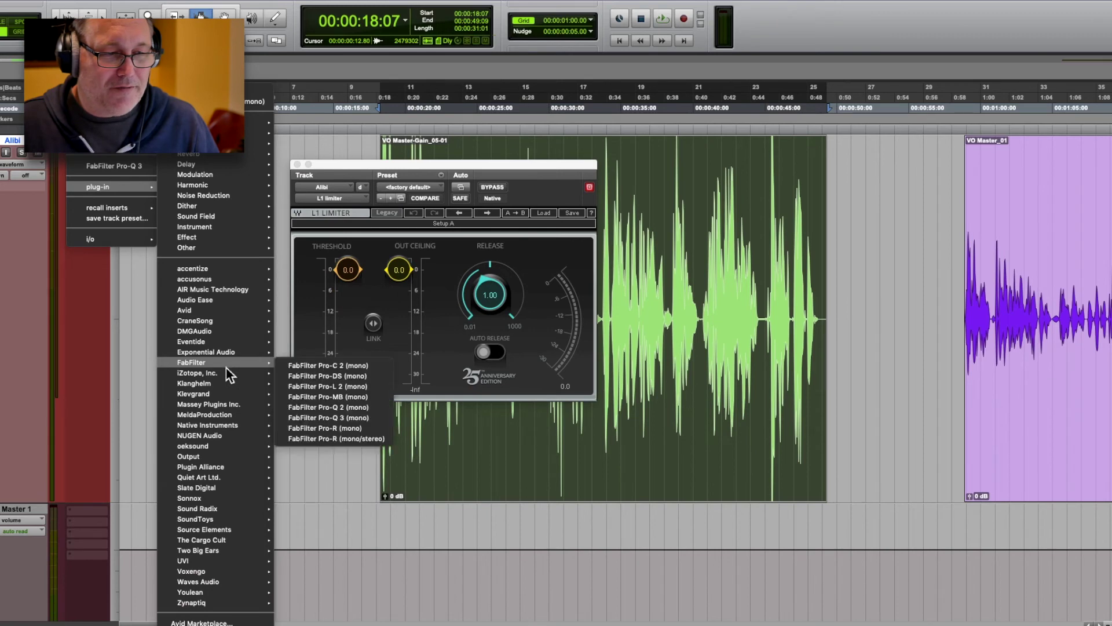
pyautogui.moveTo(222, 404)
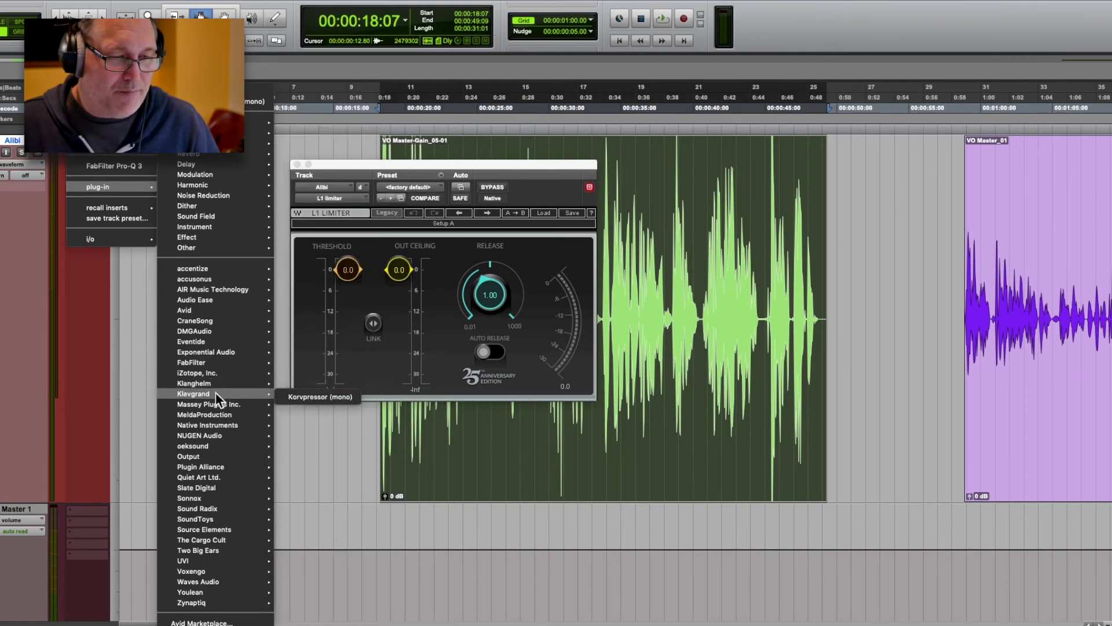
pyautogui.moveTo(272, 403)
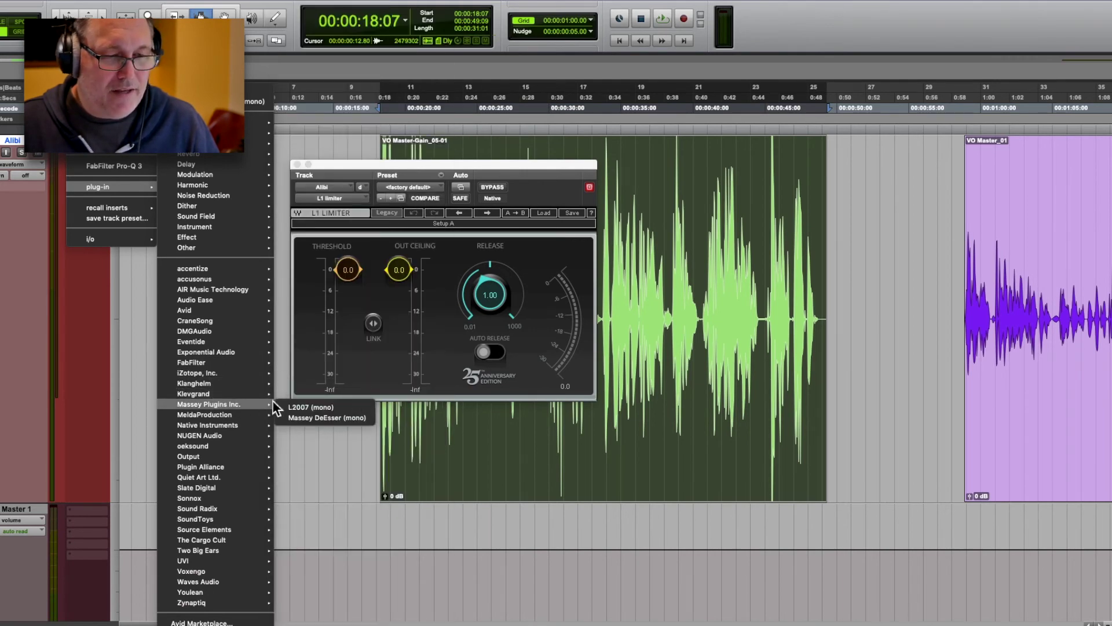
pyautogui.click(316, 407)
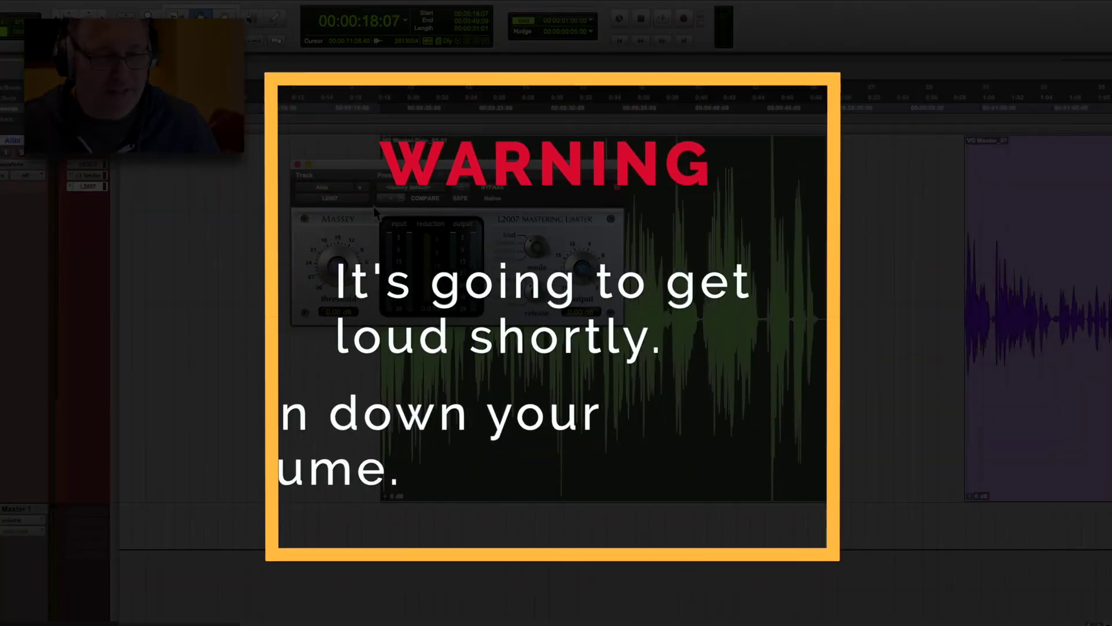
pyautogui.moveTo(440, 164); pyautogui.dragTo(474, 220)
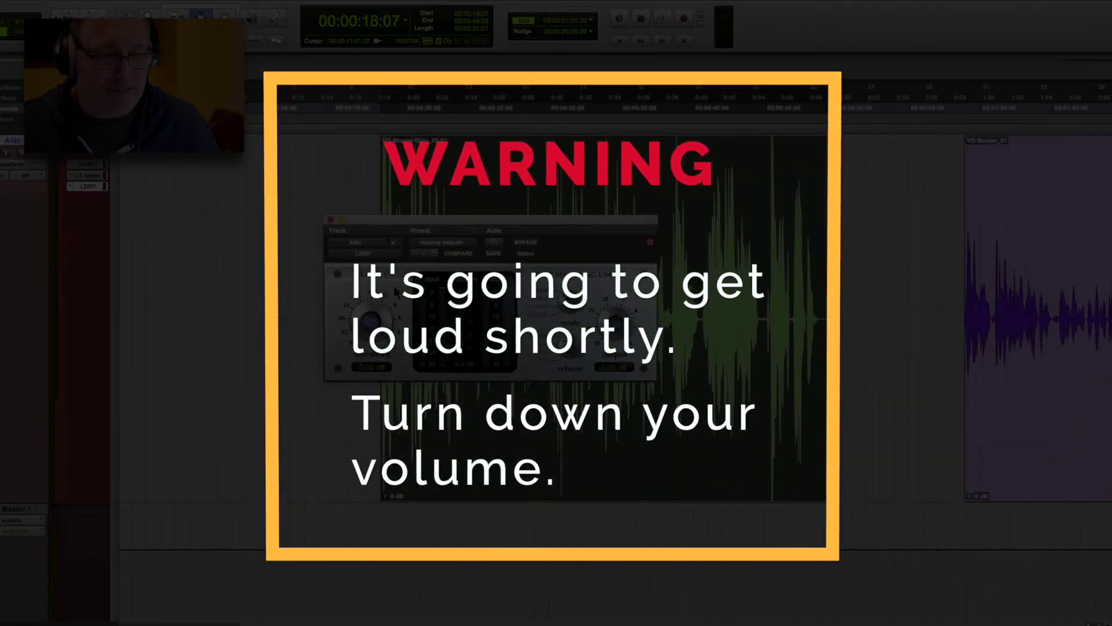
# Step: Reopen the L1 limiter, reposition its window and lower its threshold to about -5.3 while the green clip plays
pyautogui.click(87, 175)
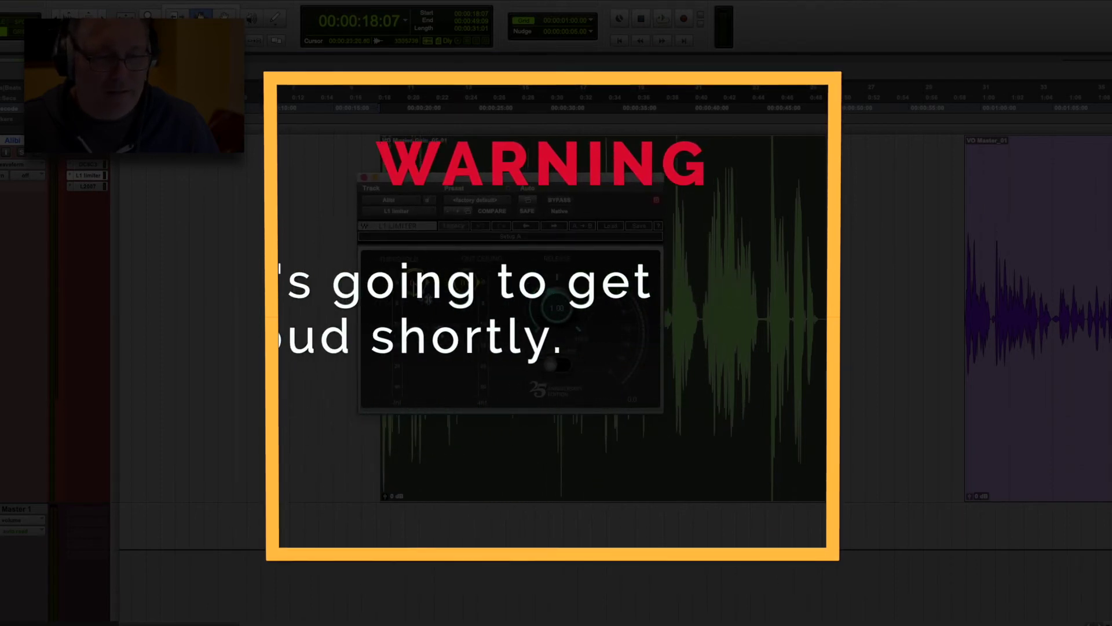
pyautogui.moveTo(445, 223); pyautogui.dragTo(479, 181)
pyautogui.press('space')
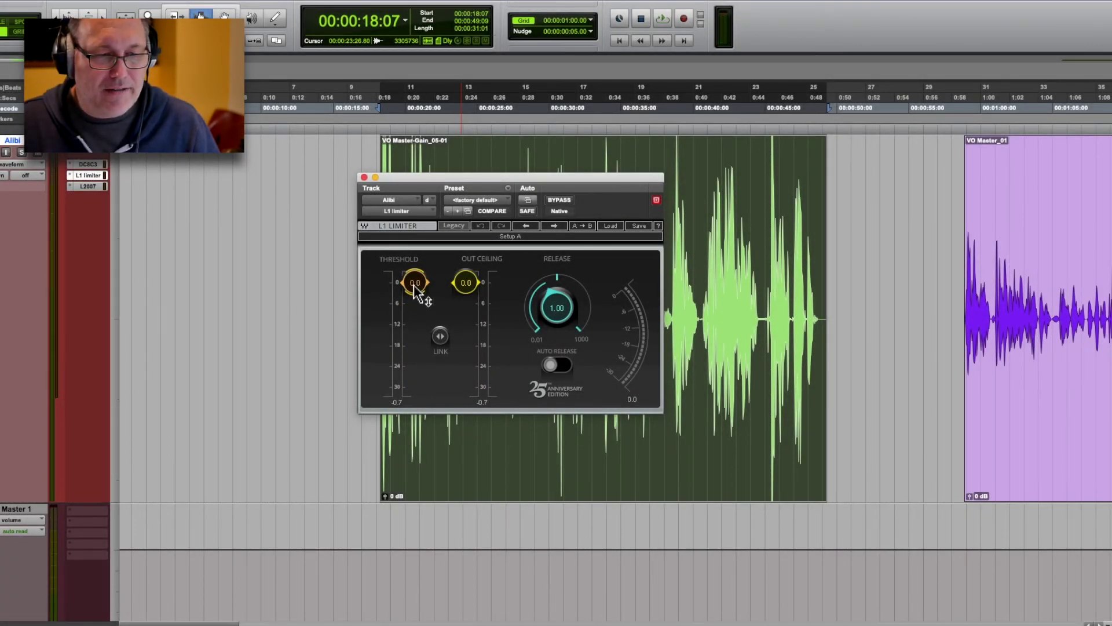
pyautogui.press('space')
pyautogui.moveTo(415, 288); pyautogui.dragTo(415, 305)
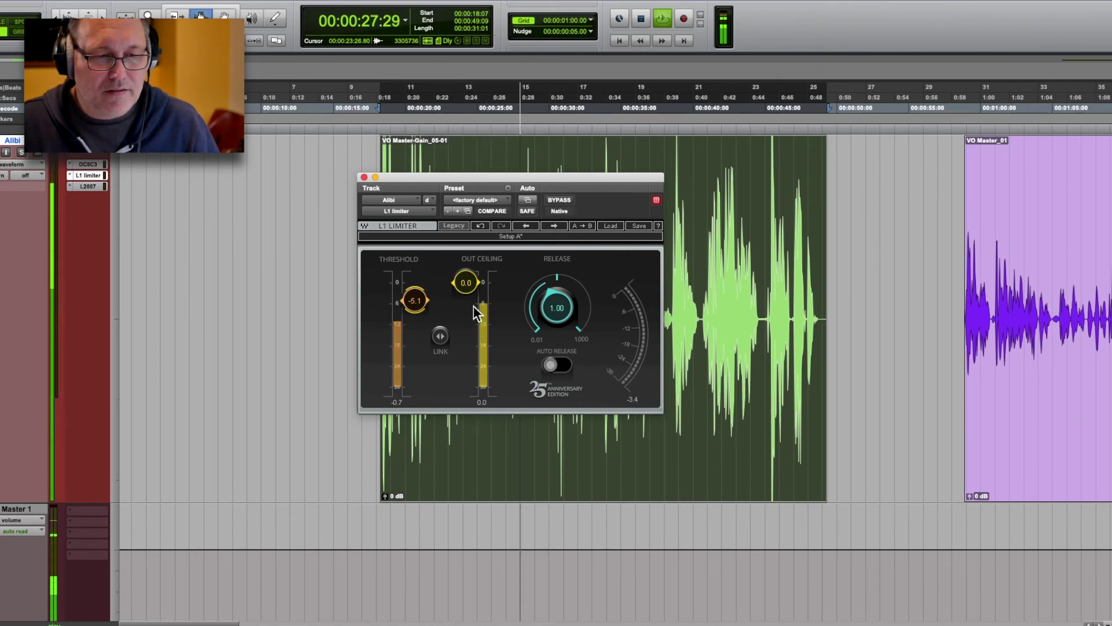
pyautogui.press('space')
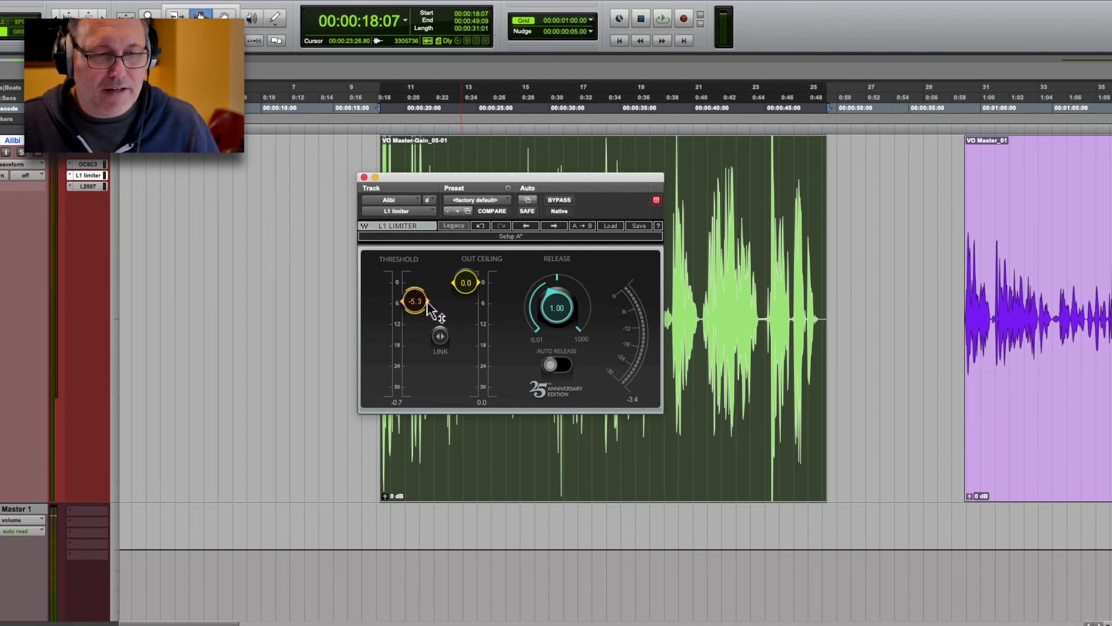
# Step: Set the L1 limiter's out ceiling to -1.0 and its threshold to -10.1 while auditioning the green clip
pyautogui.press('space')
pyautogui.press('space')
pyautogui.moveTo(428, 303); pyautogui.dragTo(415, 327)
pyautogui.press('space')
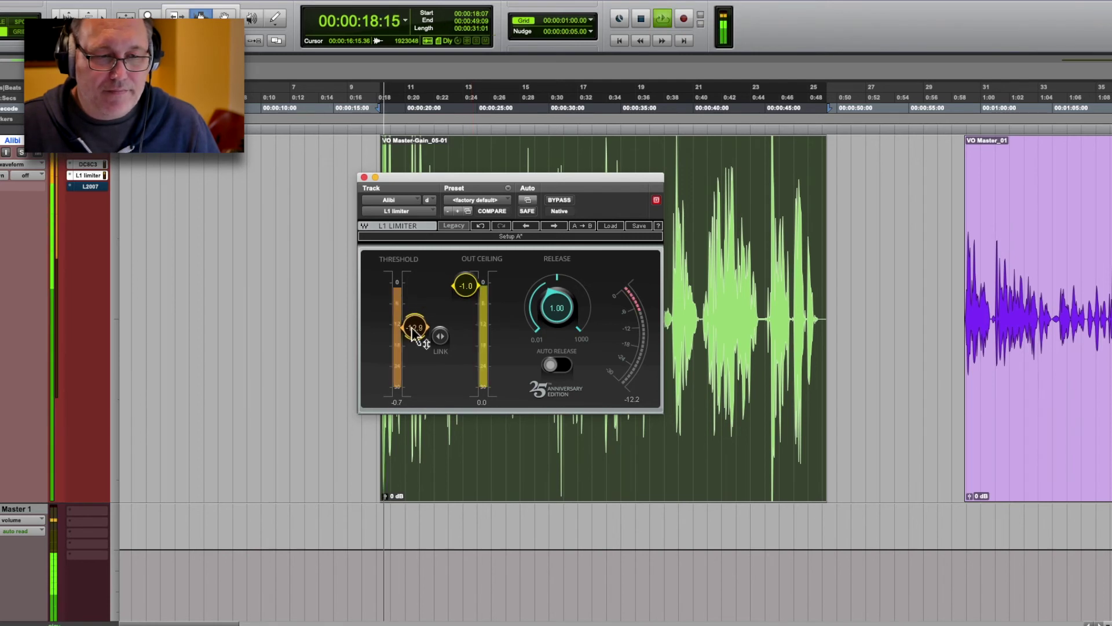
pyautogui.press('space')
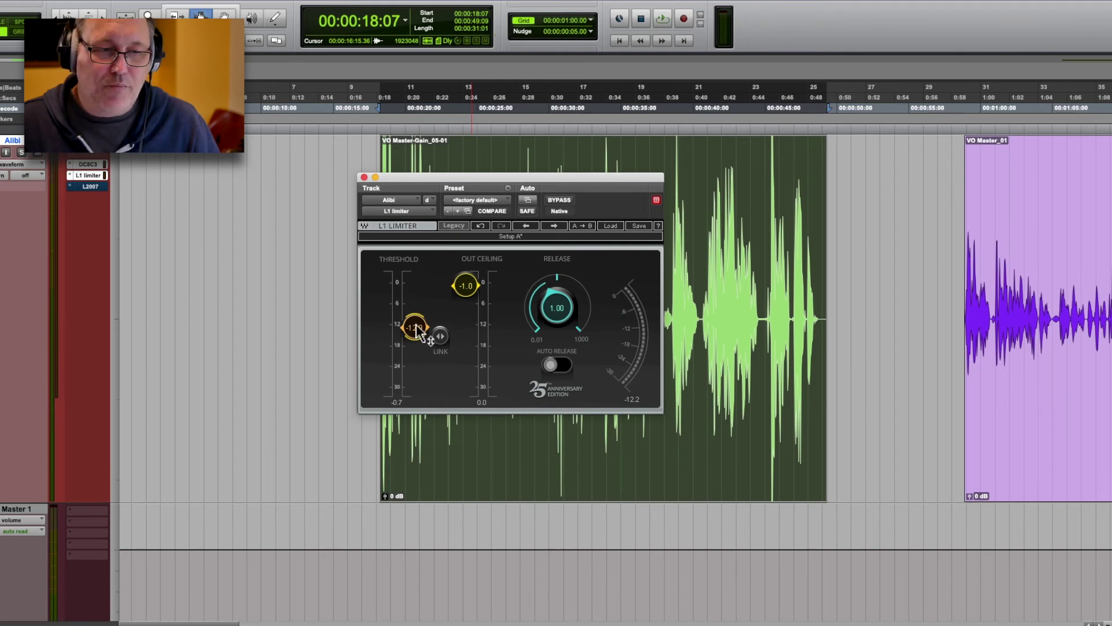
pyautogui.press('space')
pyautogui.moveTo(416, 324); pyautogui.dragTo(414, 320)
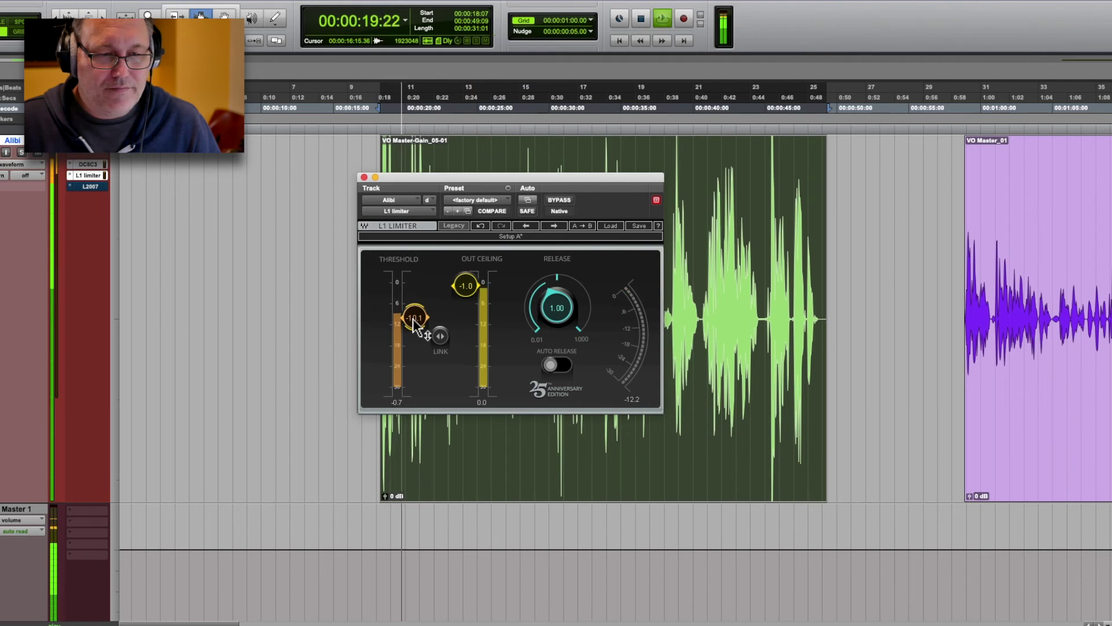
# Step: Bring up the VisLM meter beside the green clip, clear its readings and measure the limited clip's loudness during playback
pyautogui.press('super+equal')
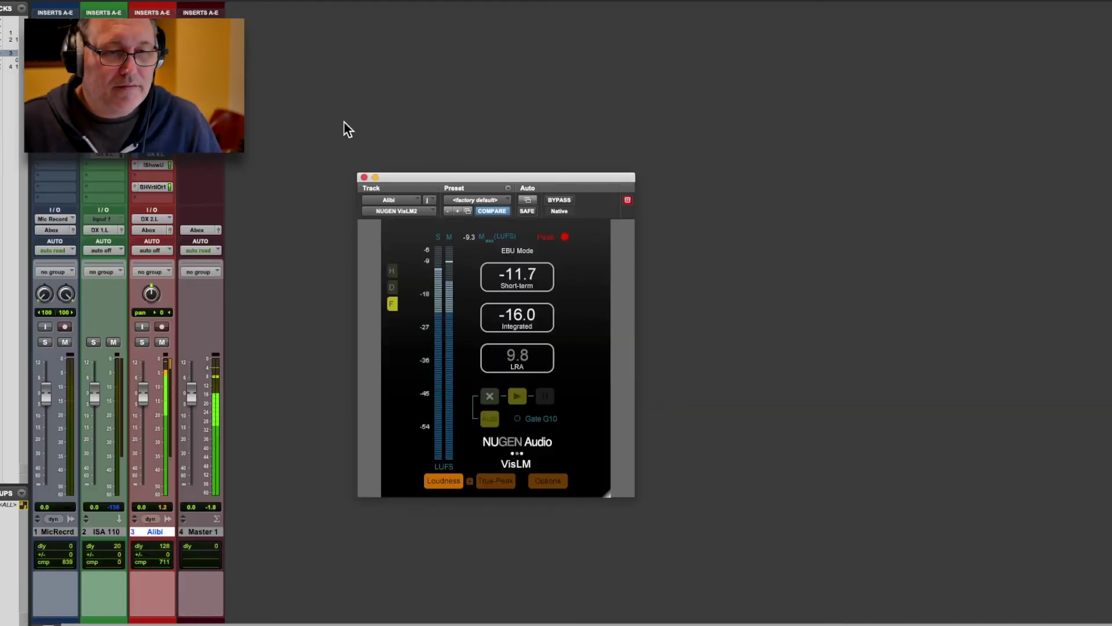
pyautogui.press('super+equal')
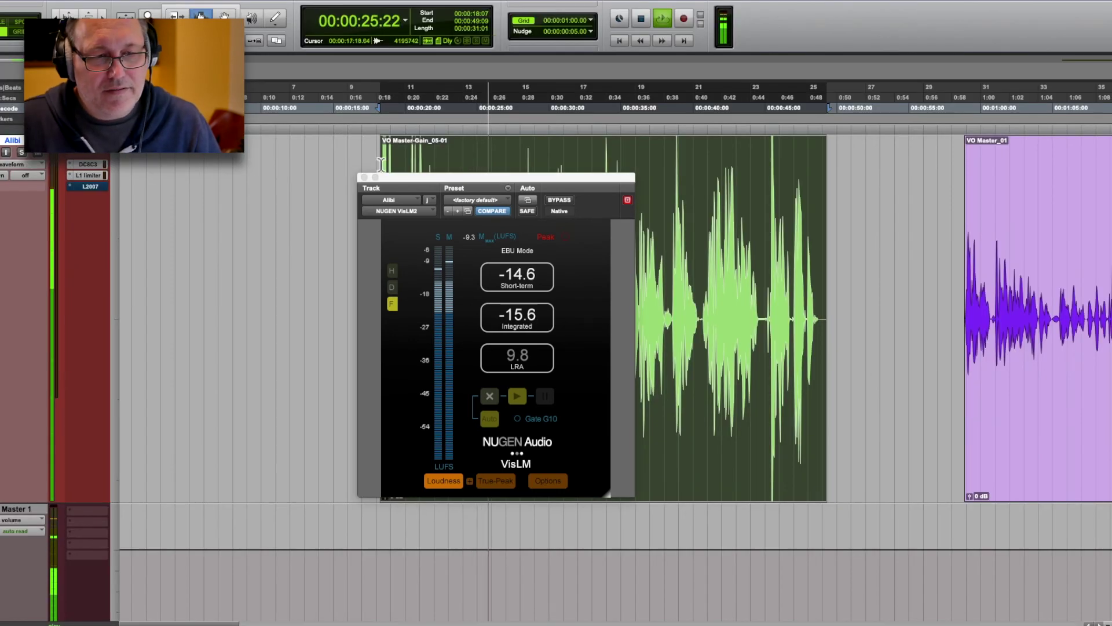
pyautogui.press('space')
pyautogui.moveTo(439, 179); pyautogui.dragTo(143, 188)
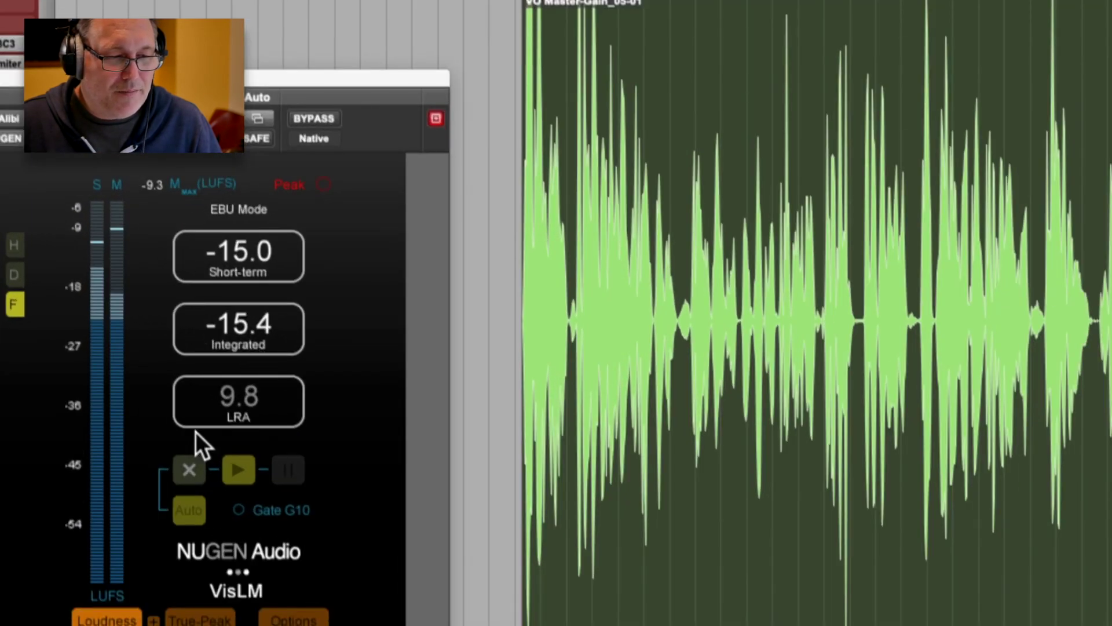
pyautogui.click(186, 470)
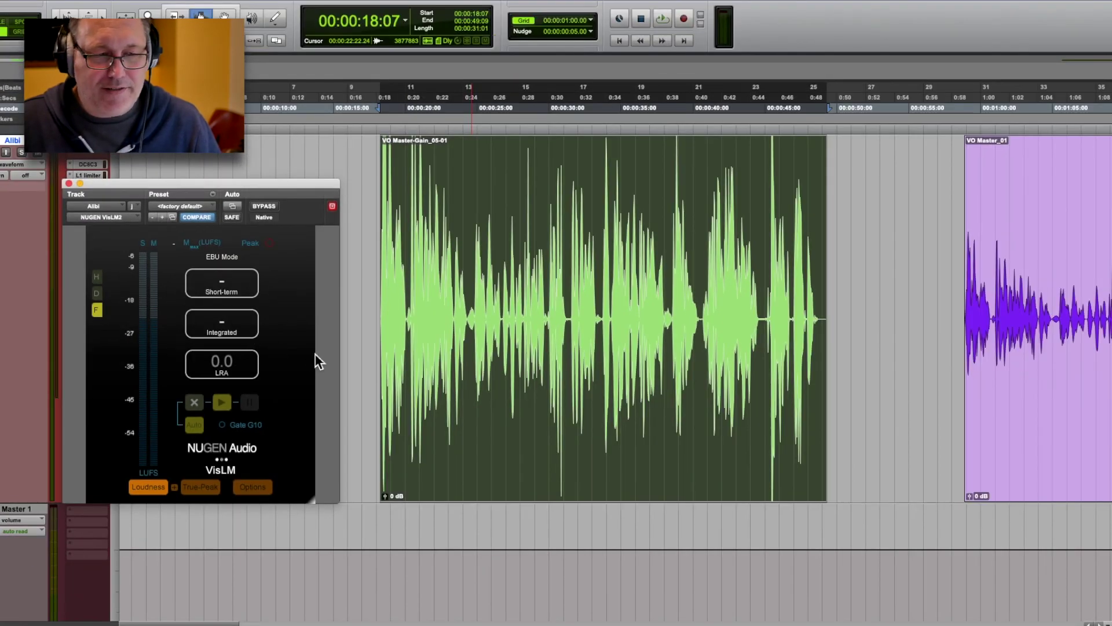
pyautogui.press('space')
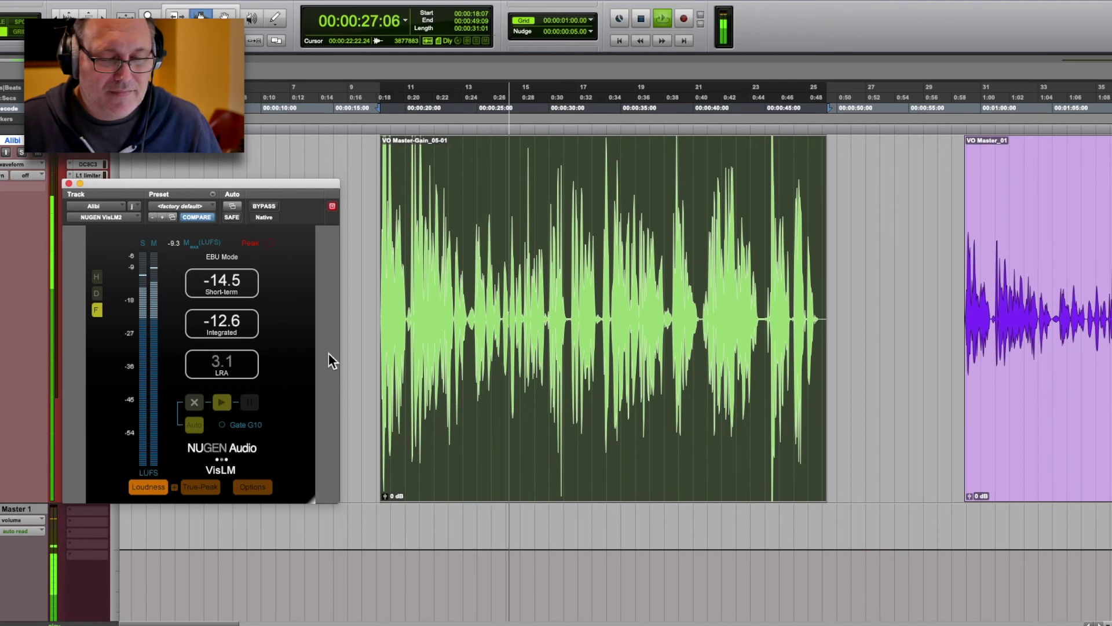
pyautogui.press('space')
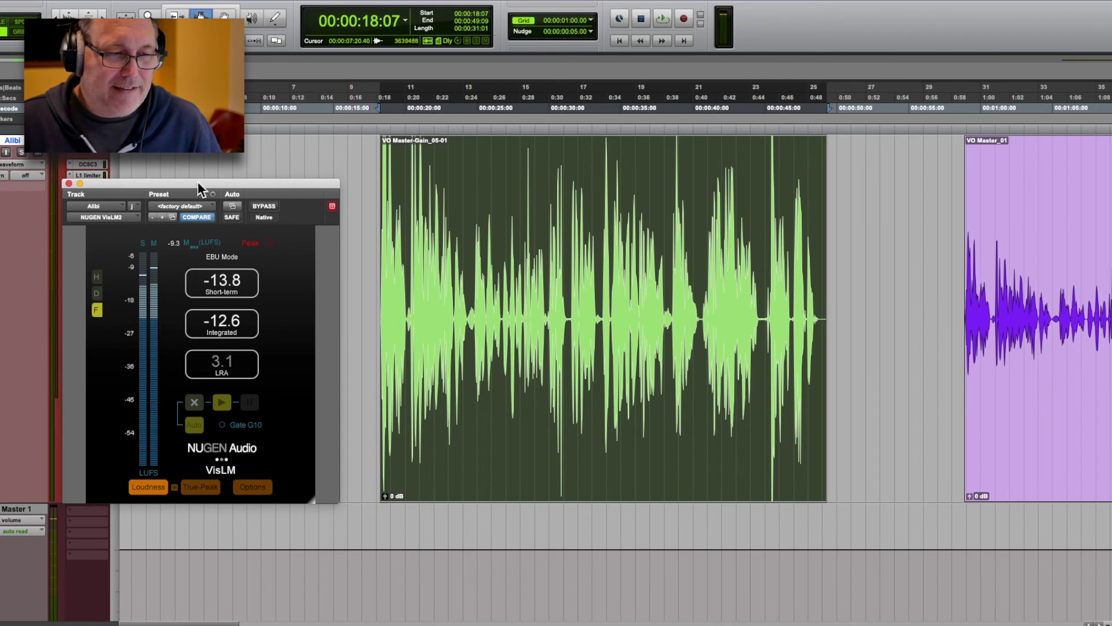
# Step: Move the VisLM window aside, reopen the L1 limiter and set its threshold to -5.0
pyautogui.moveTo(191, 183); pyautogui.dragTo(342, 209)
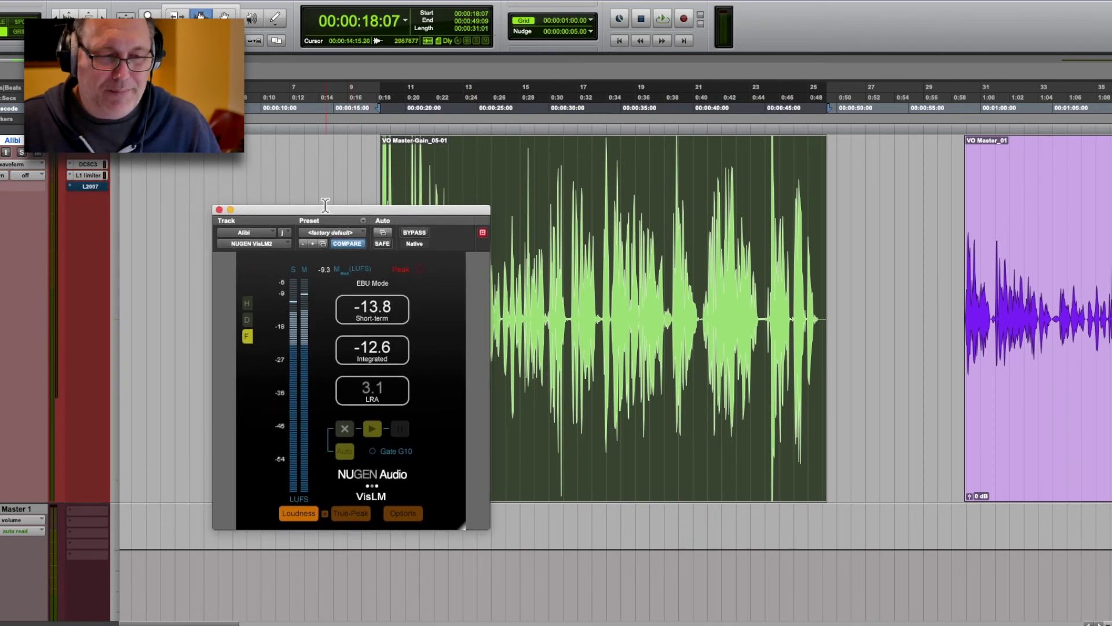
pyautogui.click(92, 175)
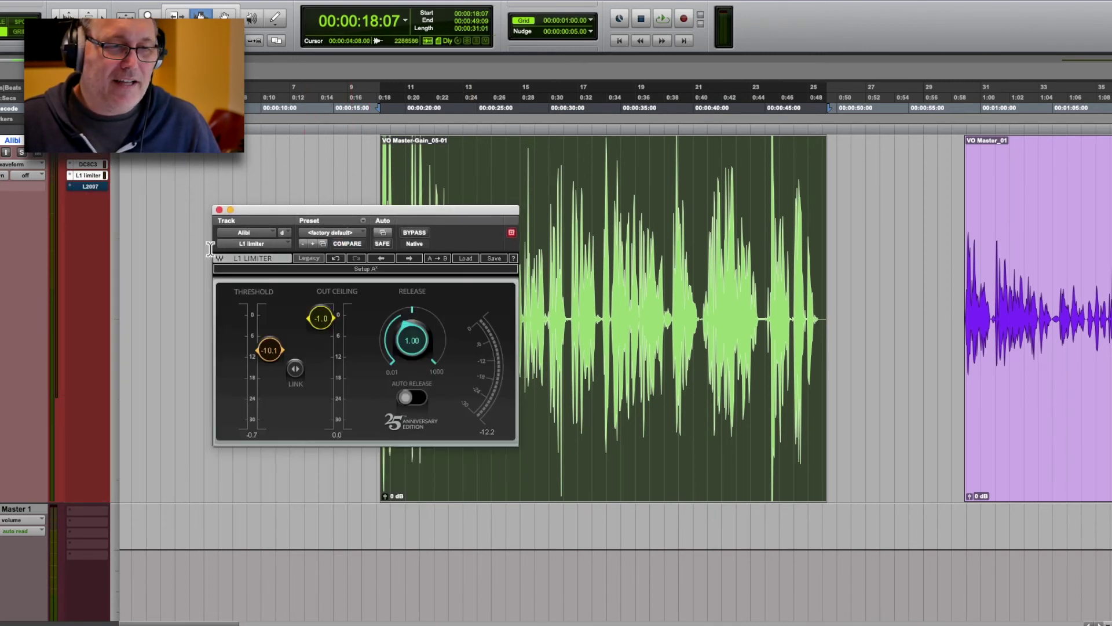
pyautogui.moveTo(266, 353); pyautogui.dragTo(268, 337)
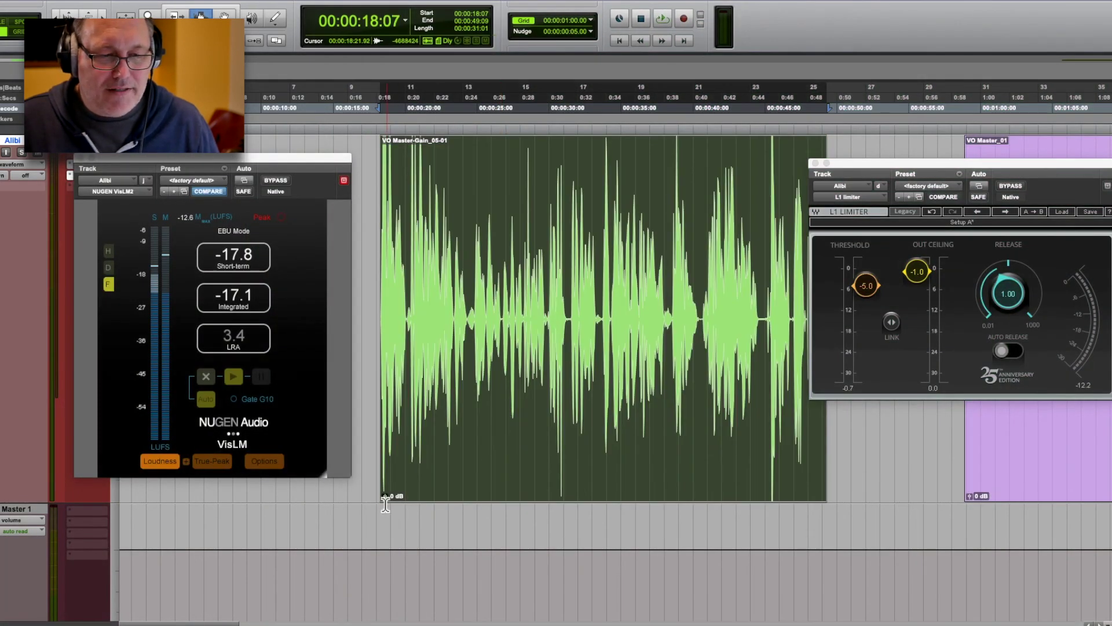
# Step: Lower the green clip's gain, move the VisLM window clear of the clip and reset the clip gain to 0 dB
pyautogui.moveTo(385, 496)
pyautogui.mouseDown()
pyautogui.moveTo(391, 514)
pyautogui.moveTo(394, 500)
pyautogui.mouseUp()
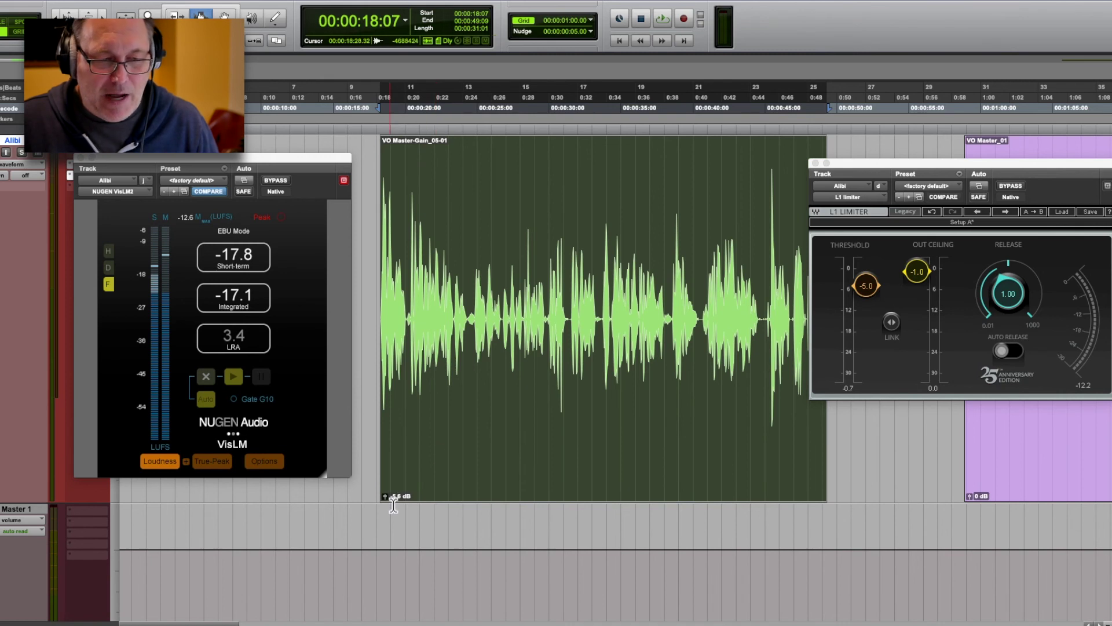
pyautogui.moveTo(259, 165); pyautogui.dragTo(302, 342)
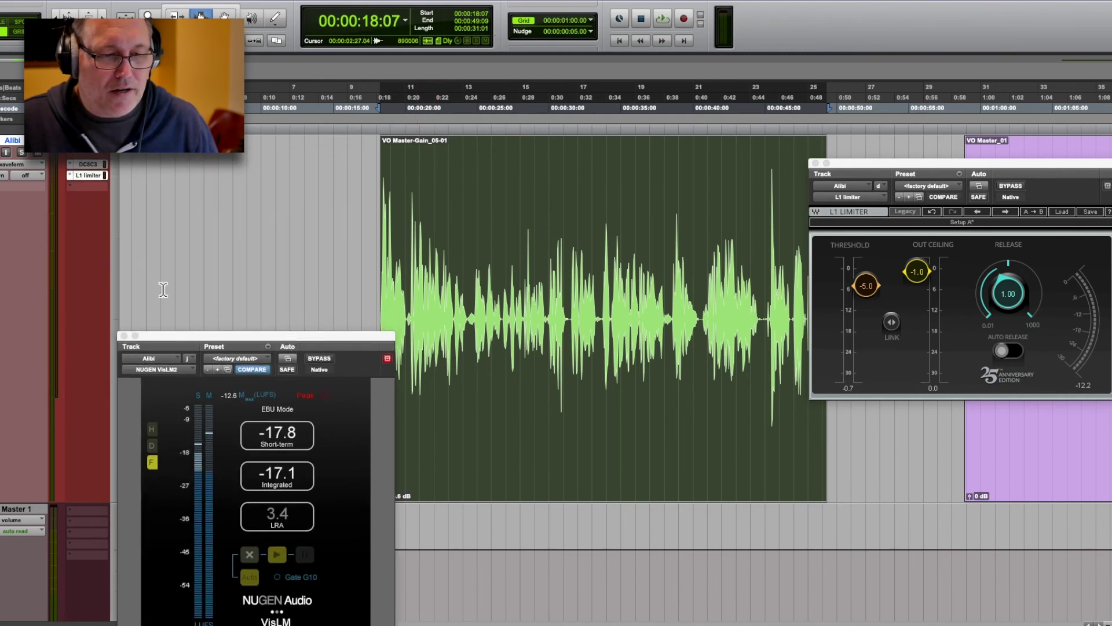
pyautogui.click(531, 471)
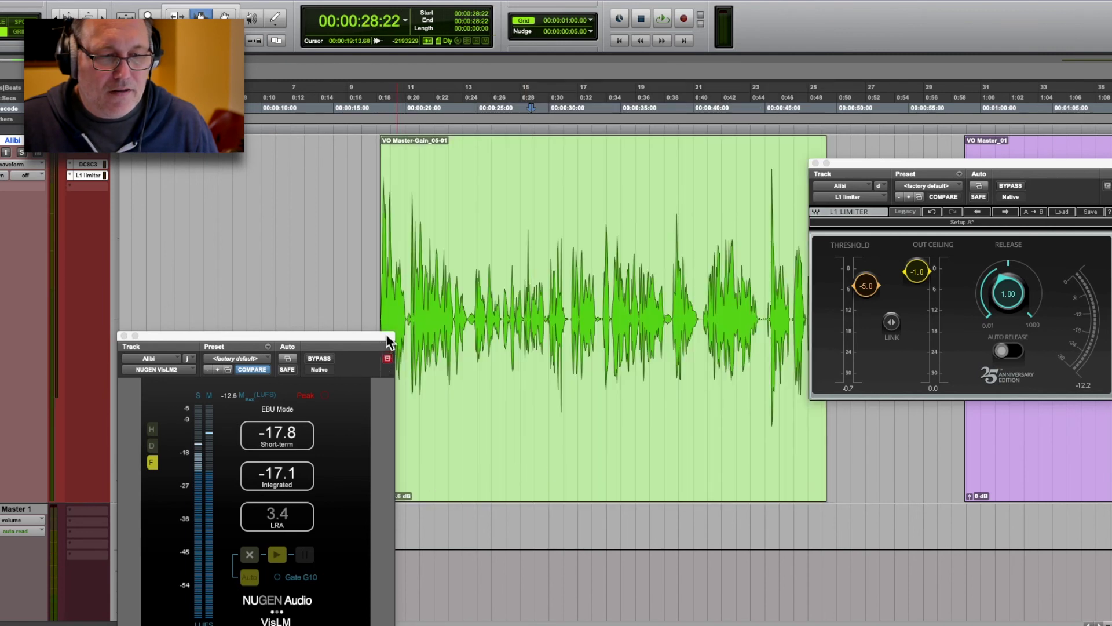
pyautogui.moveTo(387, 341); pyautogui.dragTo(261, 386)
pyautogui.keyDown('alt'); pyautogui.click(385, 496); pyautogui.keyUp('alt')
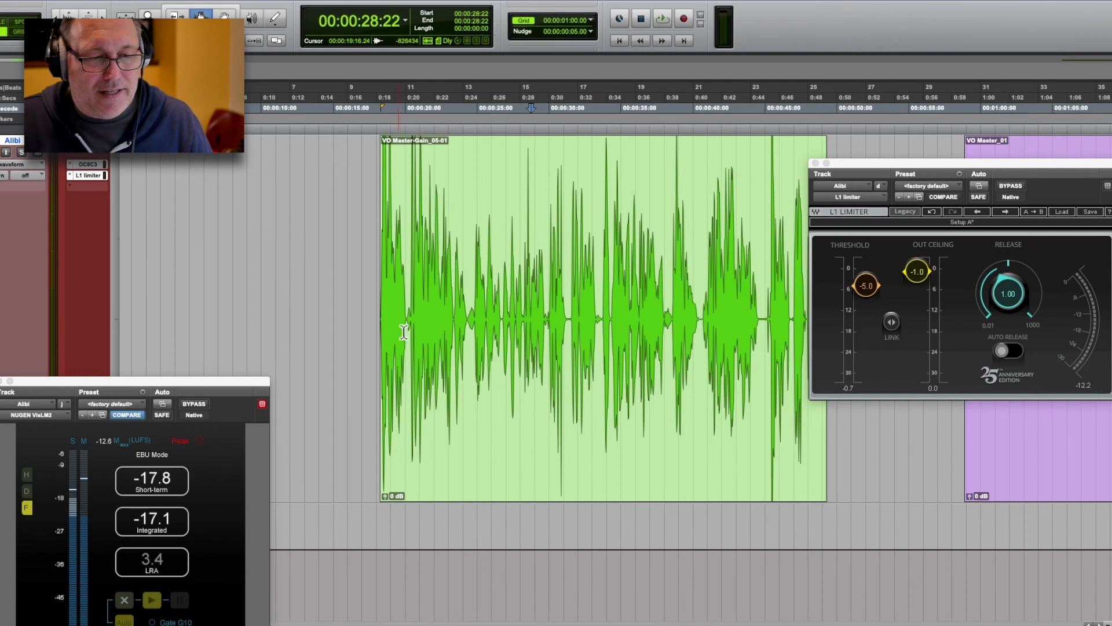
# Step: Try the green clip's gain at -16.0 dB and -4.6 dB with short passages selected, and reset it to 0 dB
pyautogui.moveTo(456, 174)
pyautogui.mouseDown()
pyautogui.moveTo(384, 168)
pyautogui.moveTo(405, 282)
pyautogui.mouseUp()
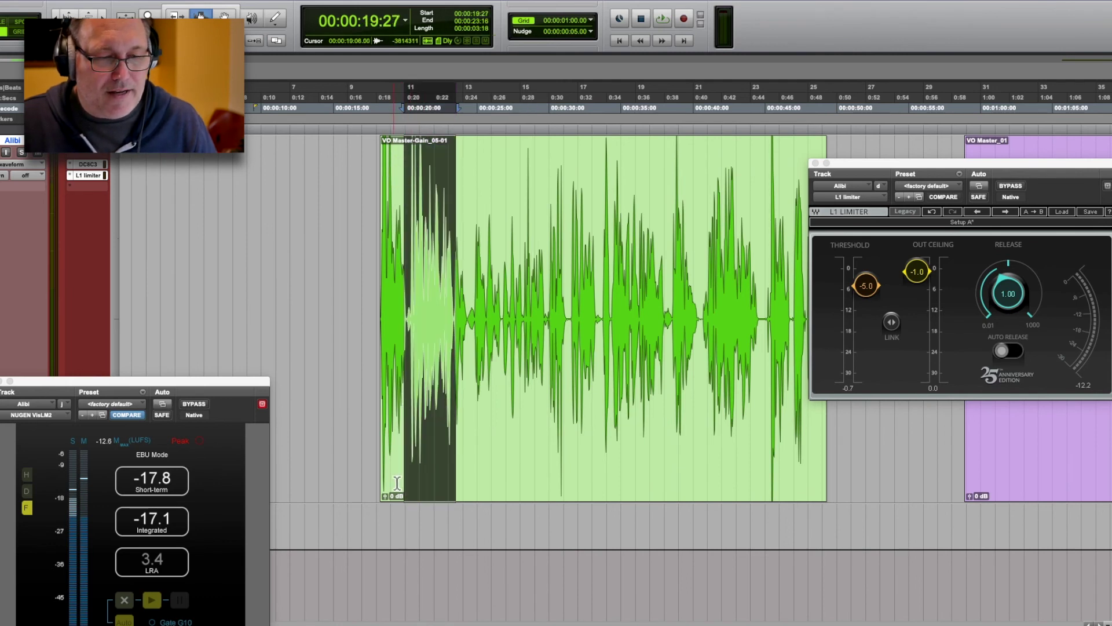
pyautogui.moveTo(387, 498); pyautogui.dragTo(388, 508)
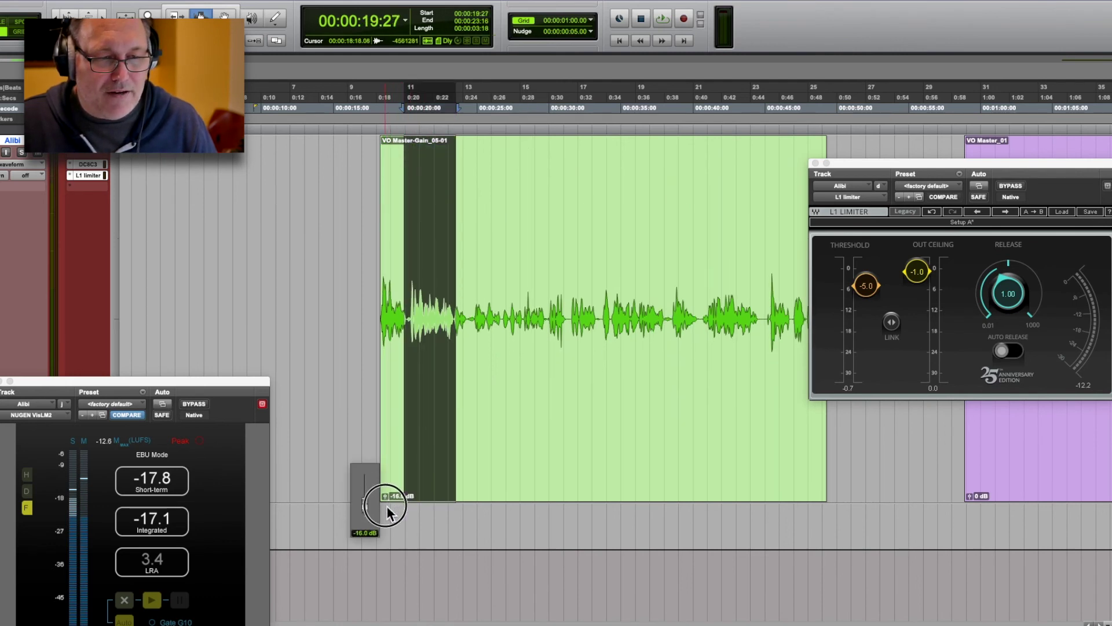
pyautogui.moveTo(474, 319); pyautogui.dragTo(497, 325)
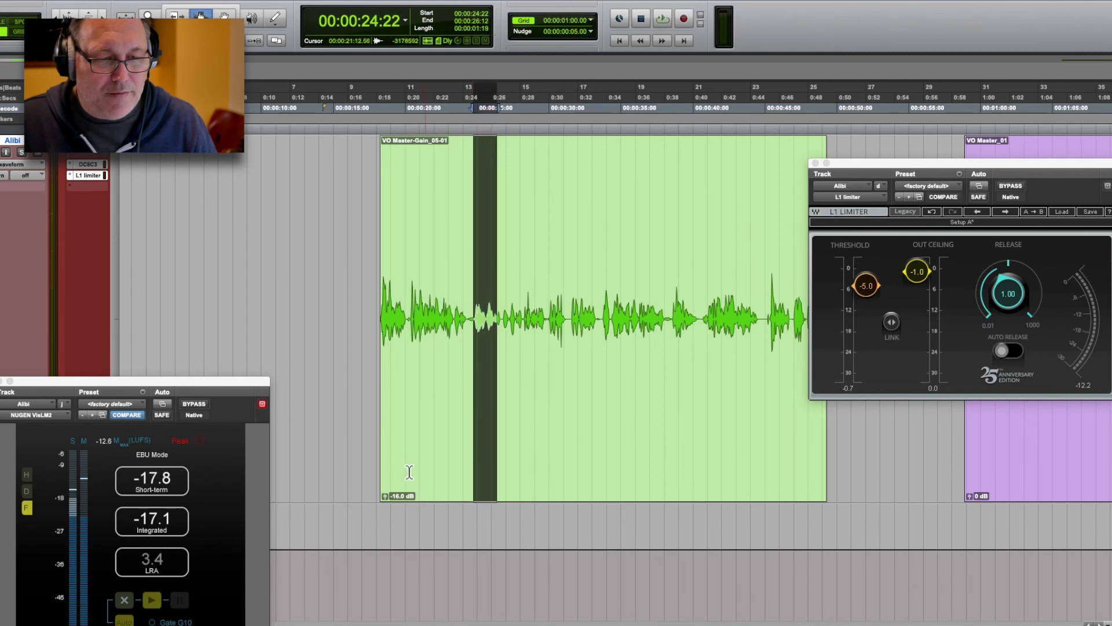
pyautogui.moveTo(391, 503); pyautogui.dragTo(385, 486)
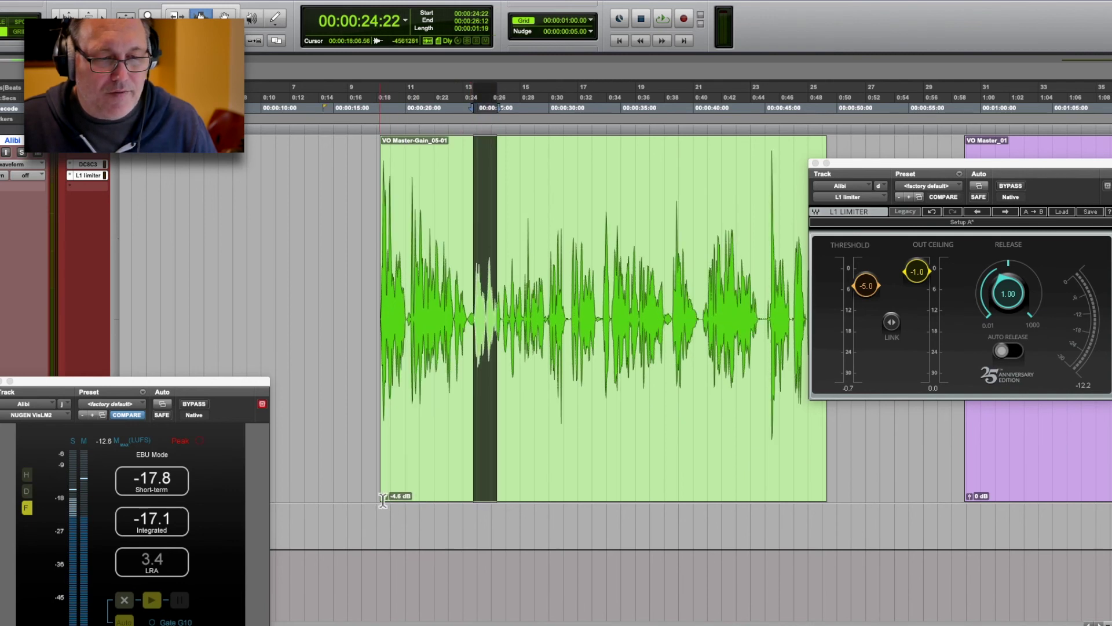
pyautogui.keyDown('alt'); pyautogui.click(385, 497); pyautogui.keyUp('alt')
pyautogui.click(443, 442)
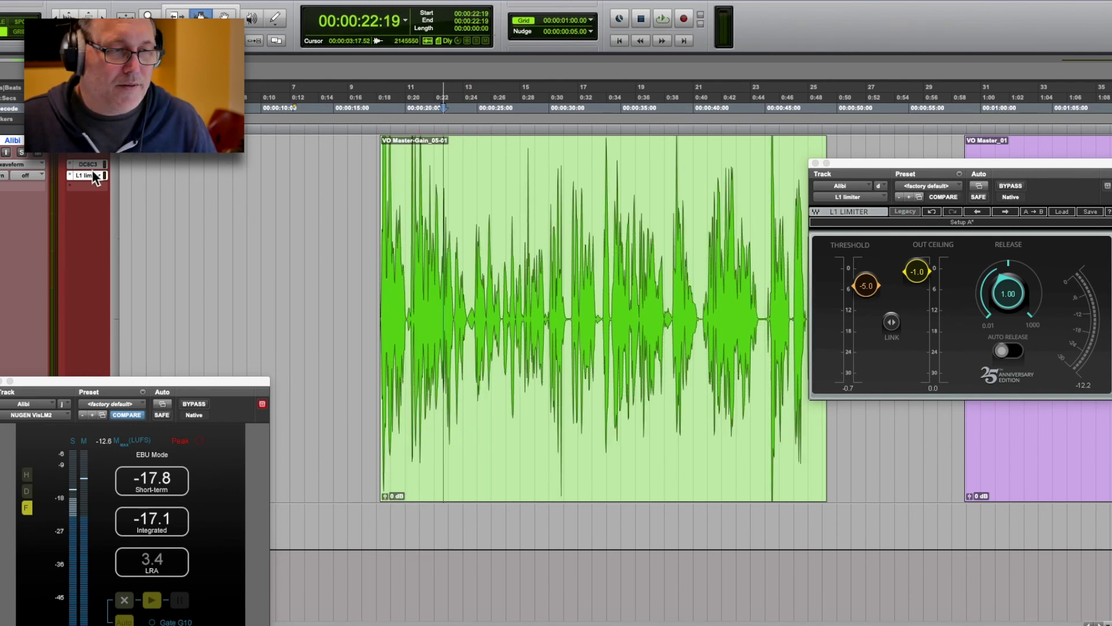
# Step: Select the whole green clip, bypass the DC8C3 and L1 limiter inserts, and measure the unprocessed clip's loudness during playback
pyautogui.doubleClick(428, 216)
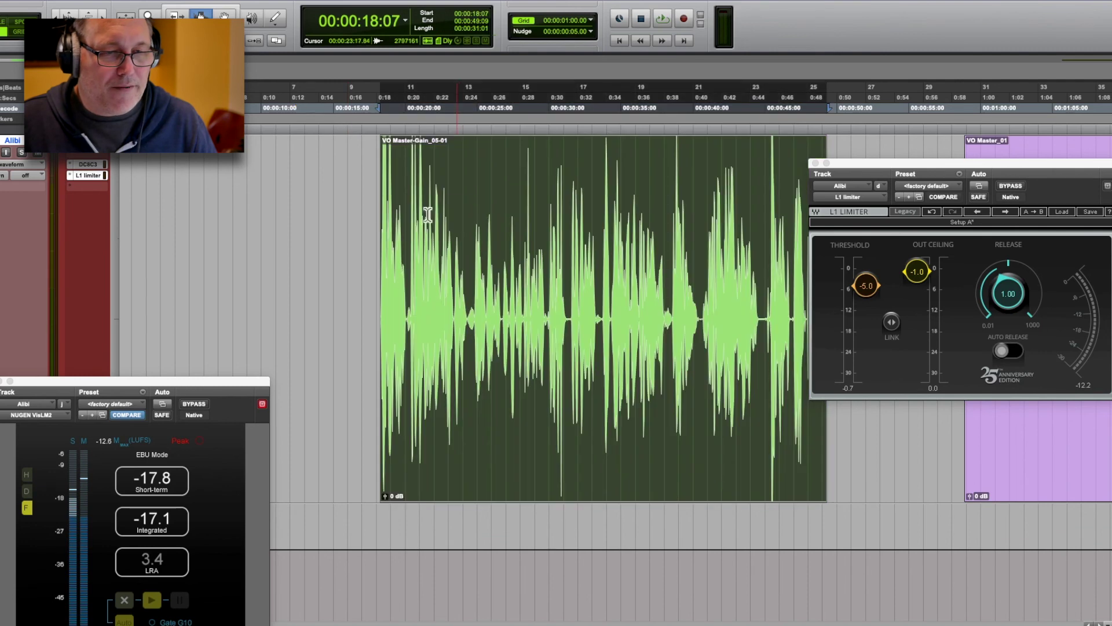
pyautogui.keyDown('super'); pyautogui.click(87, 175); pyautogui.keyUp('super')
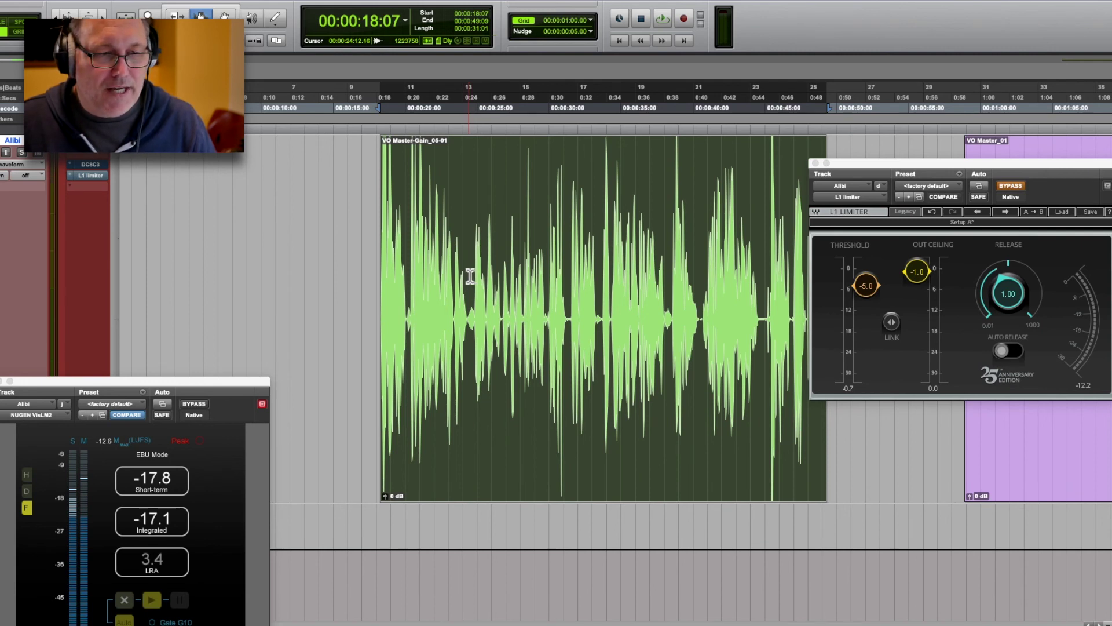
pyautogui.press('space')
pyautogui.press('space')
pyautogui.press('space')
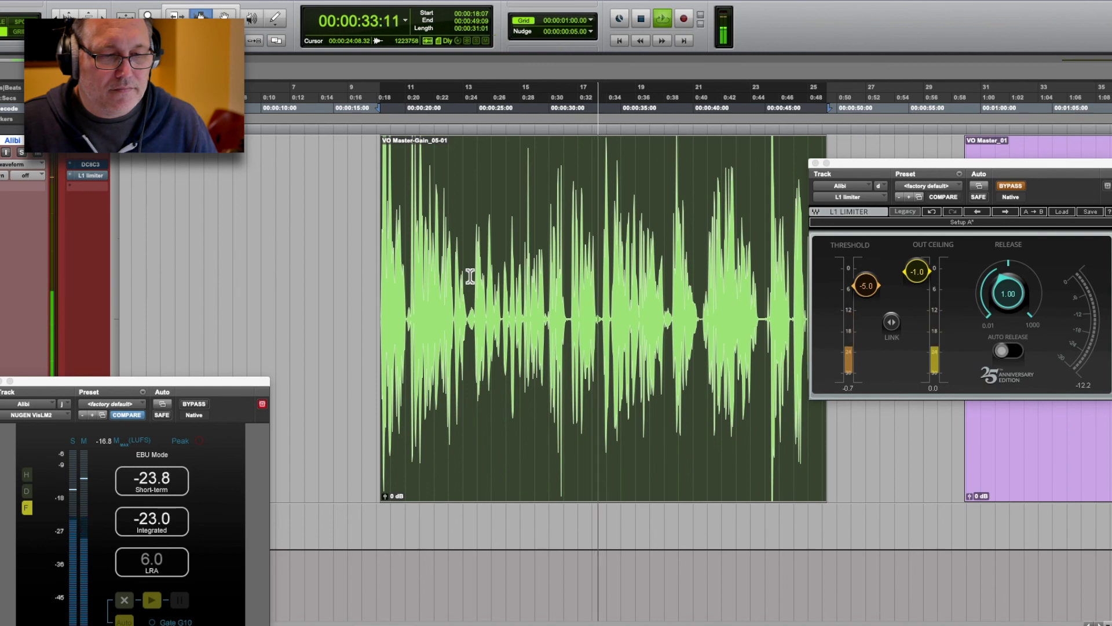
pyautogui.press('space')
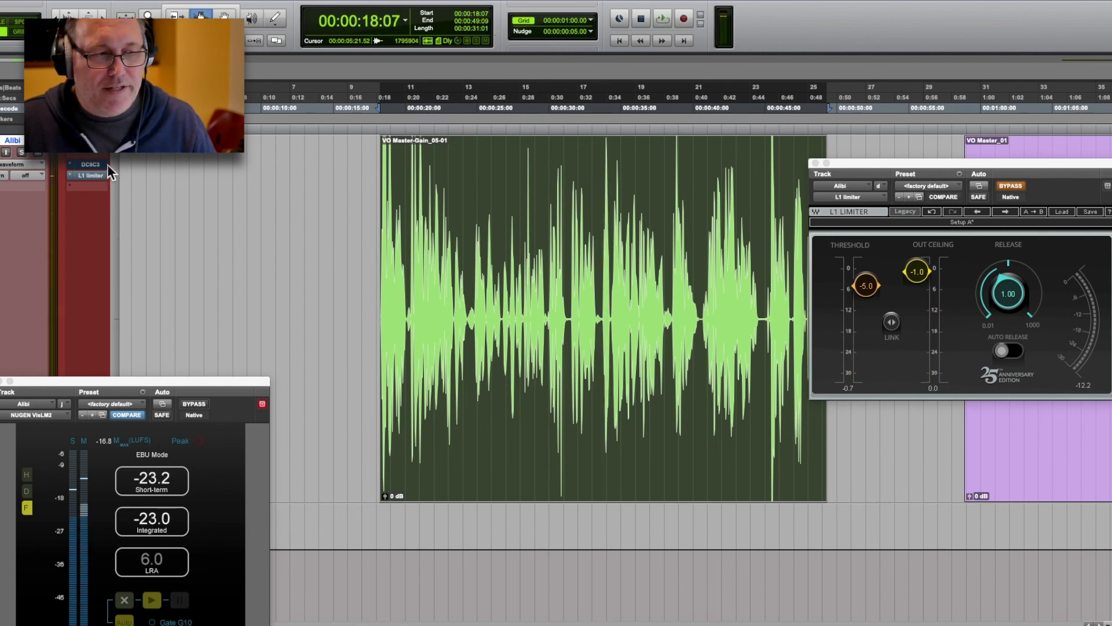
# Step: Reactivate the DC8C3 and L1 limiter inserts and play the start of the green clip to compare its processed loudness
pyautogui.keyDown('super'); pyautogui.click(89, 175); pyautogui.keyUp('super')
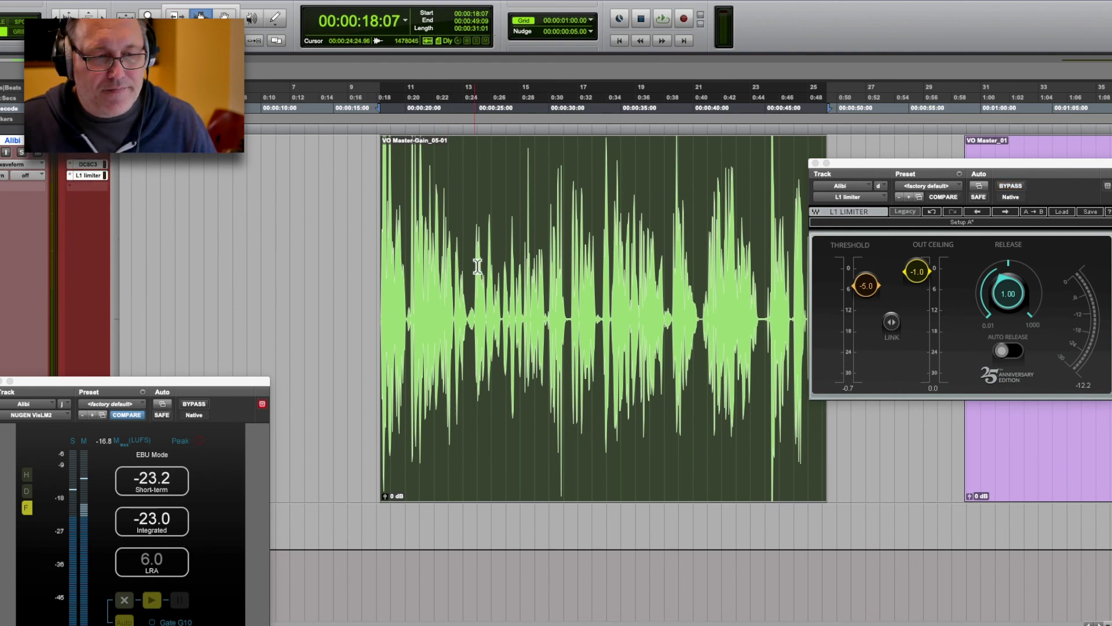
pyautogui.press('space')
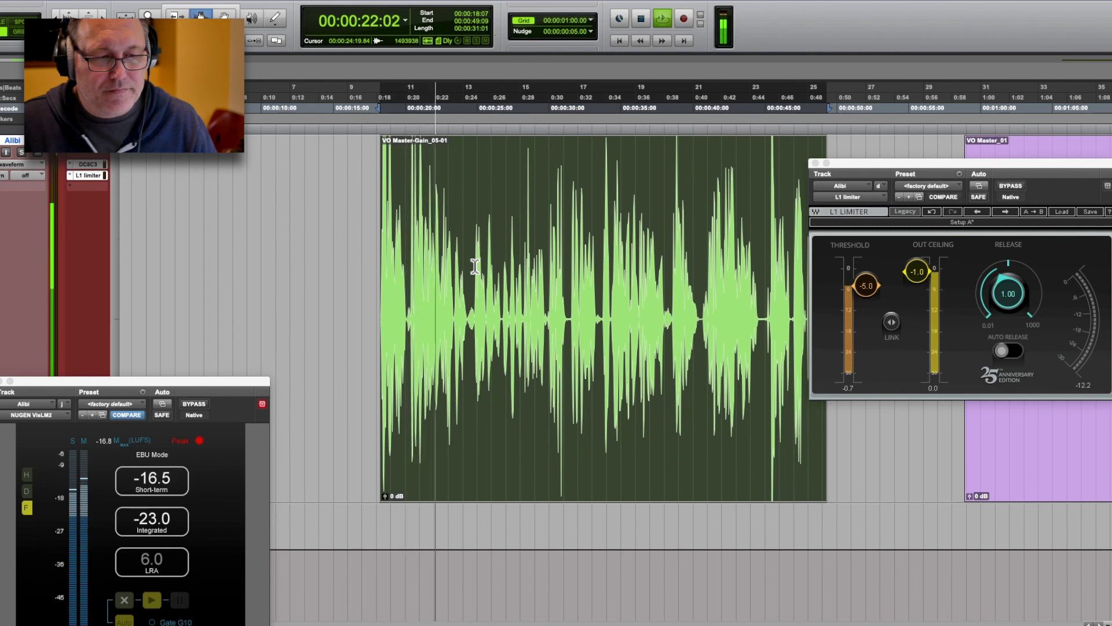
pyautogui.press('space')
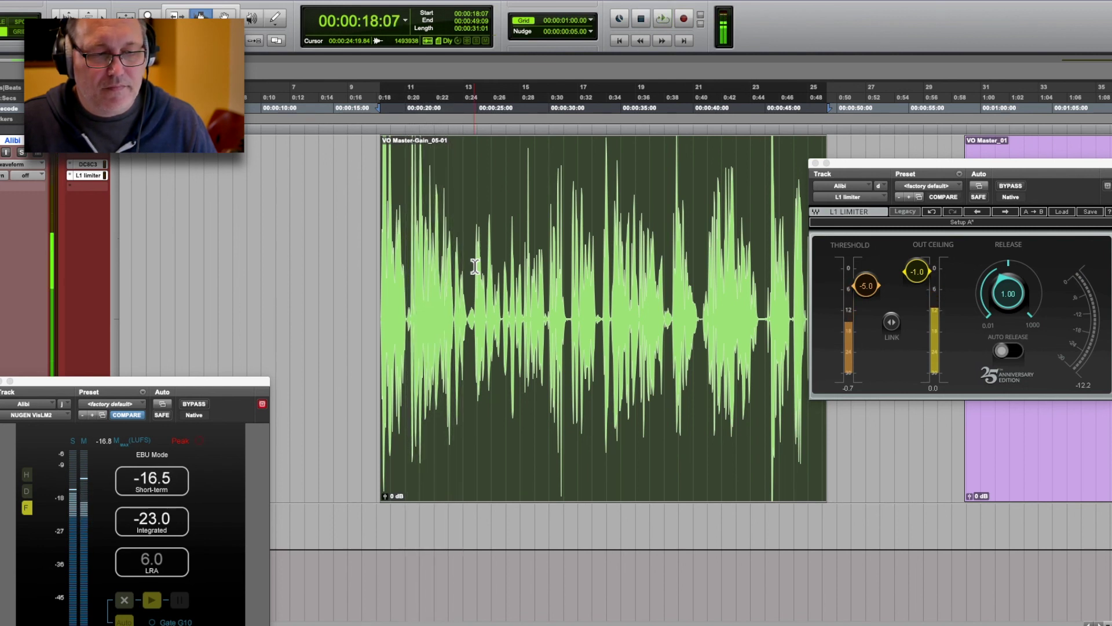